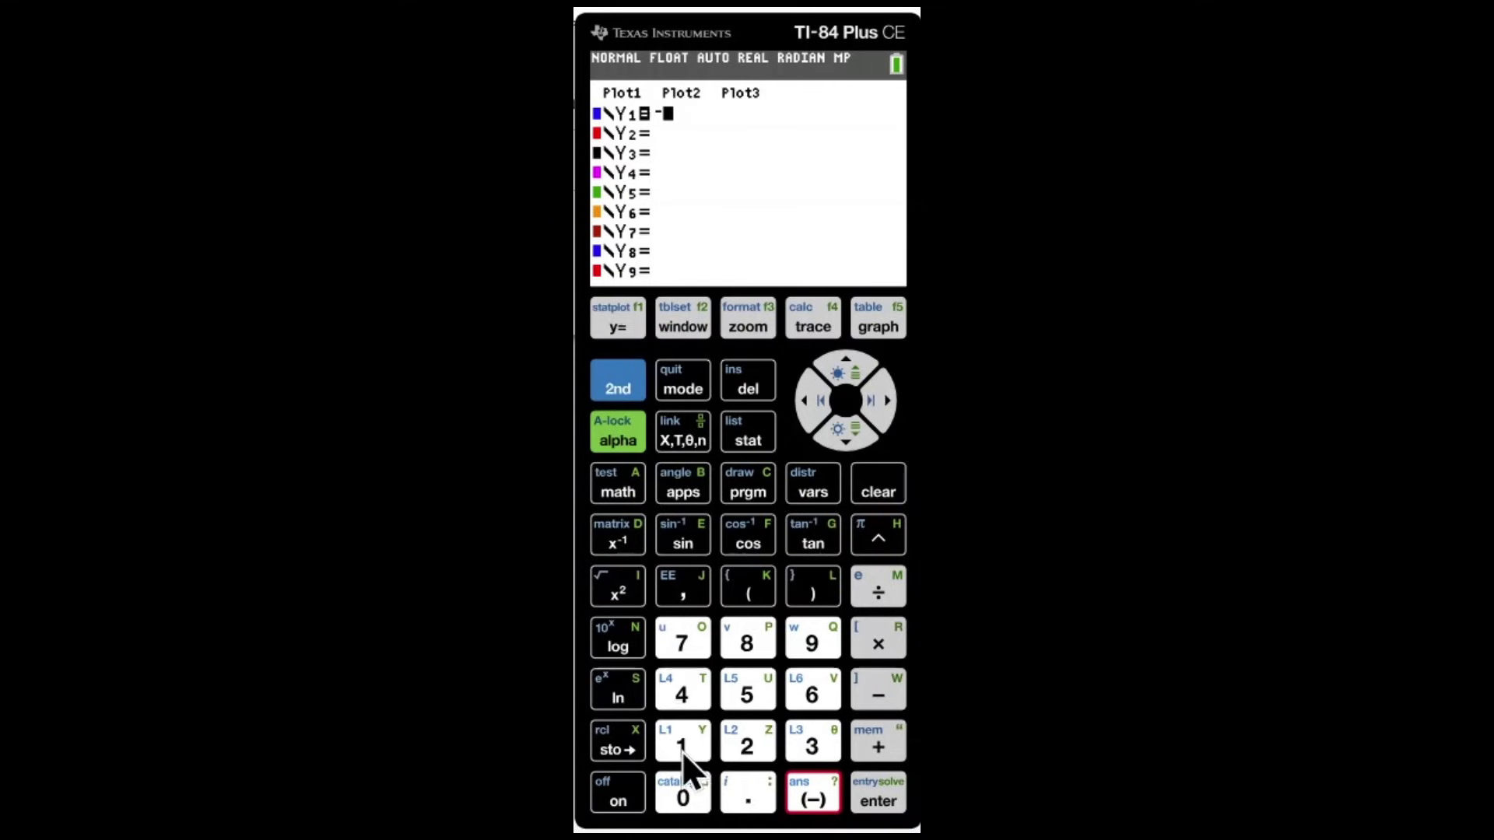
Enter -1.215X^3 as the first term of Y1, leaving the exponent ready for another term.
click(682, 748)
click(749, 794)
click(750, 754)
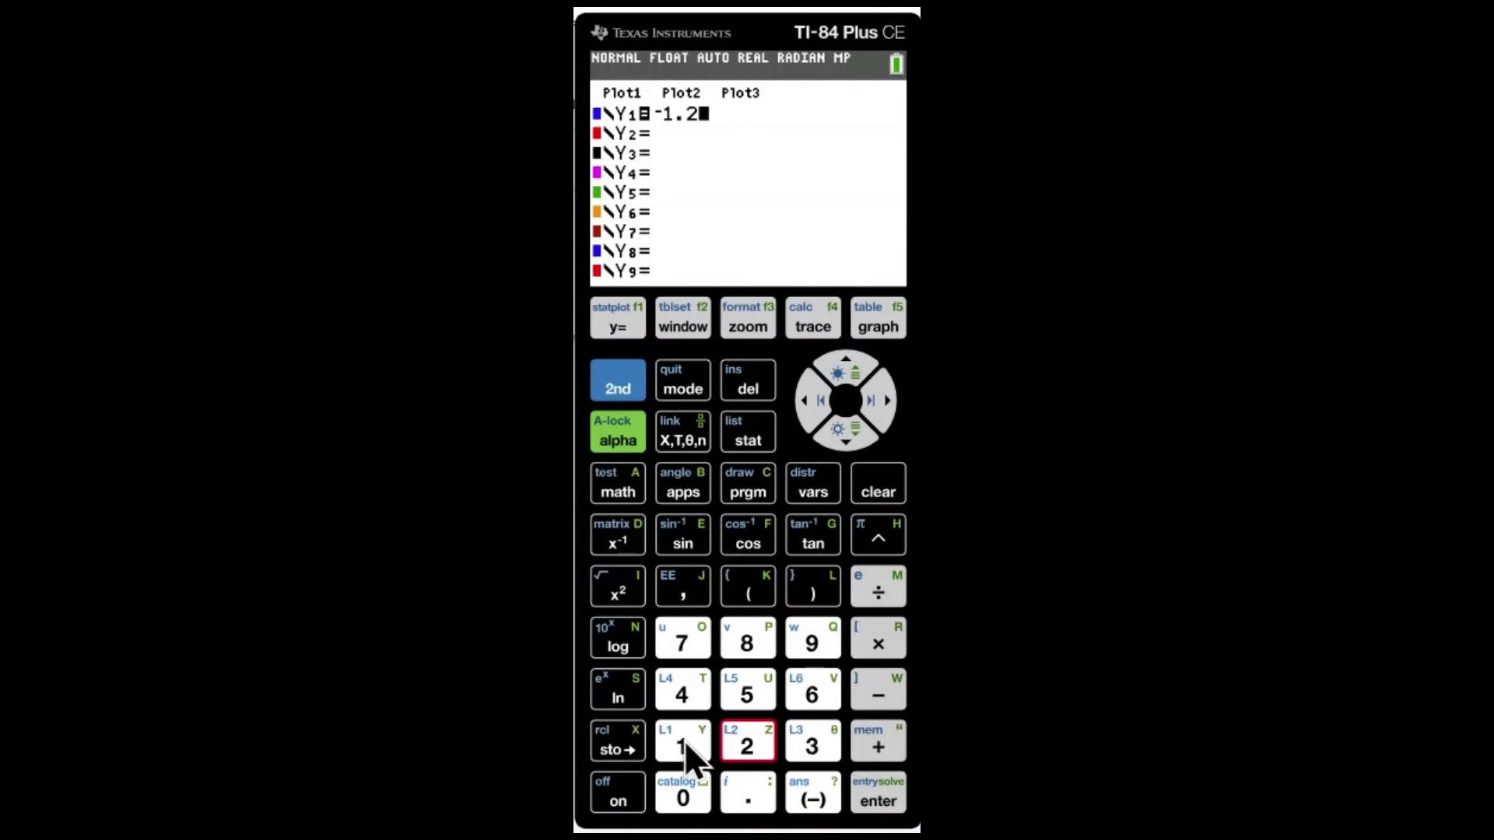
click(684, 743)
click(685, 434)
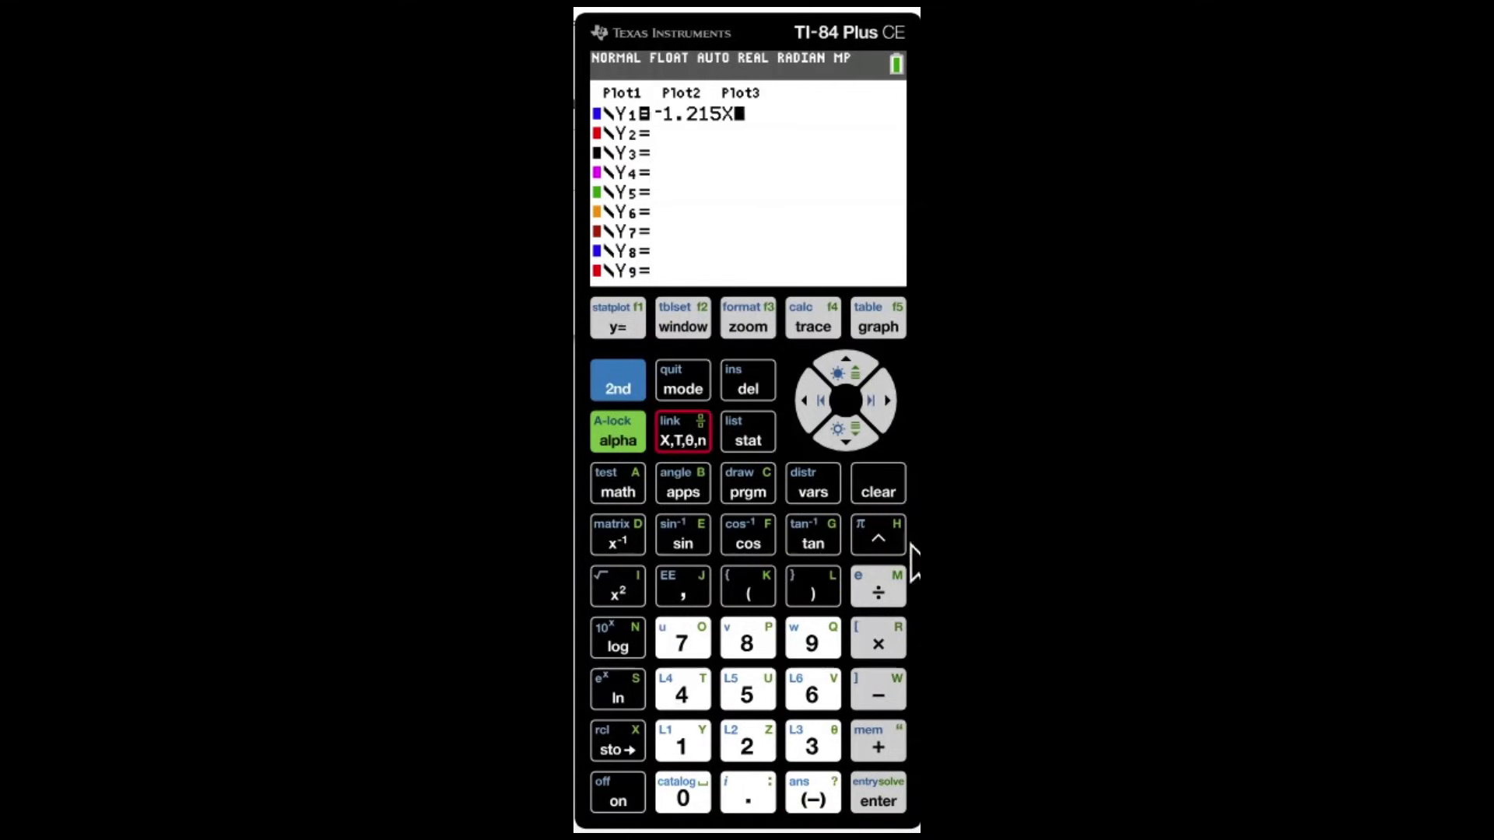
click(884, 541)
click(821, 745)
click(875, 405)
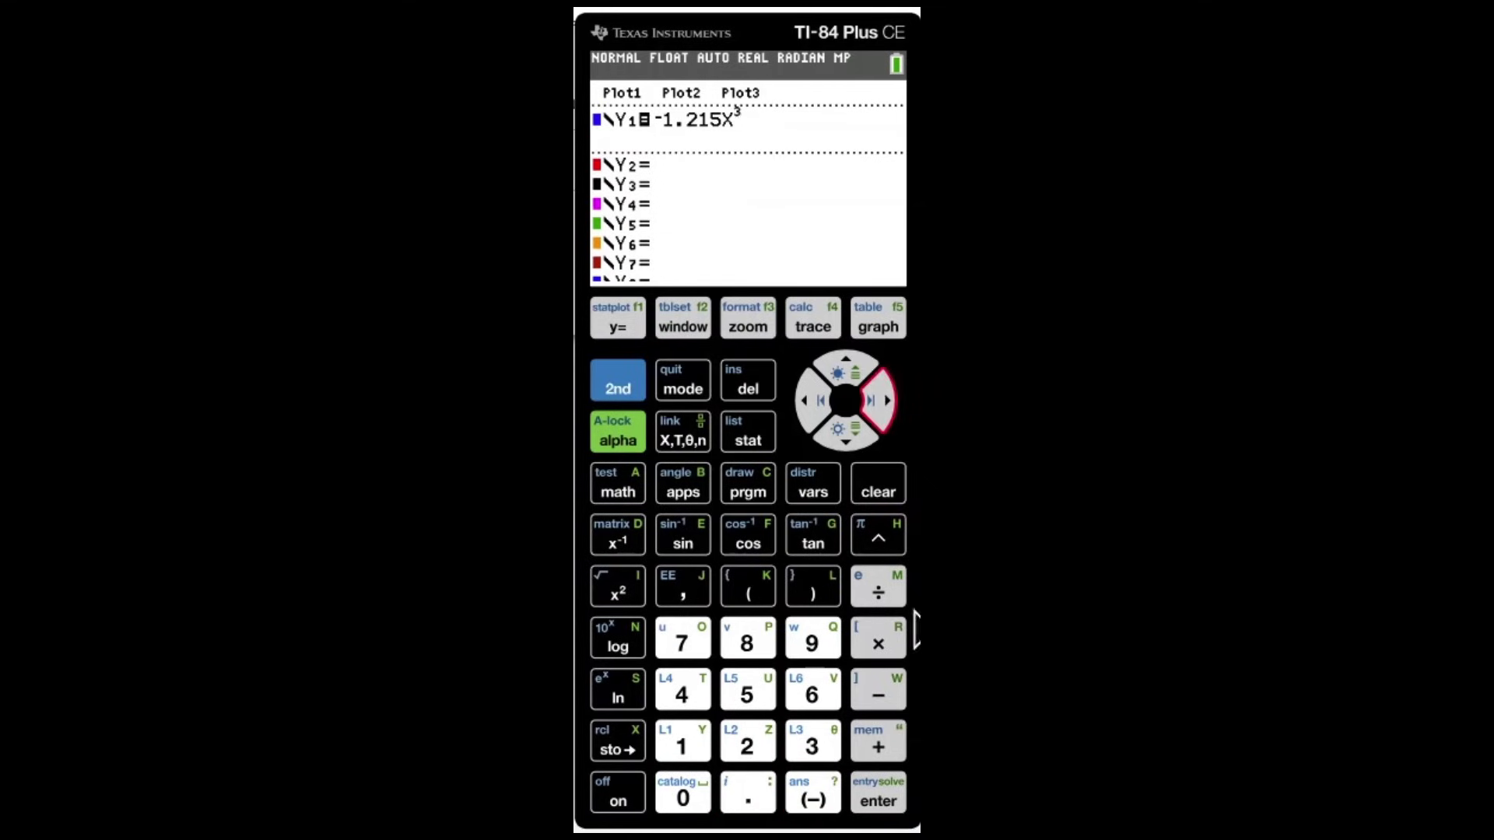
Append the term +2.31X^2 to Y1 and leave the exponent.
click(876, 744)
click(747, 745)
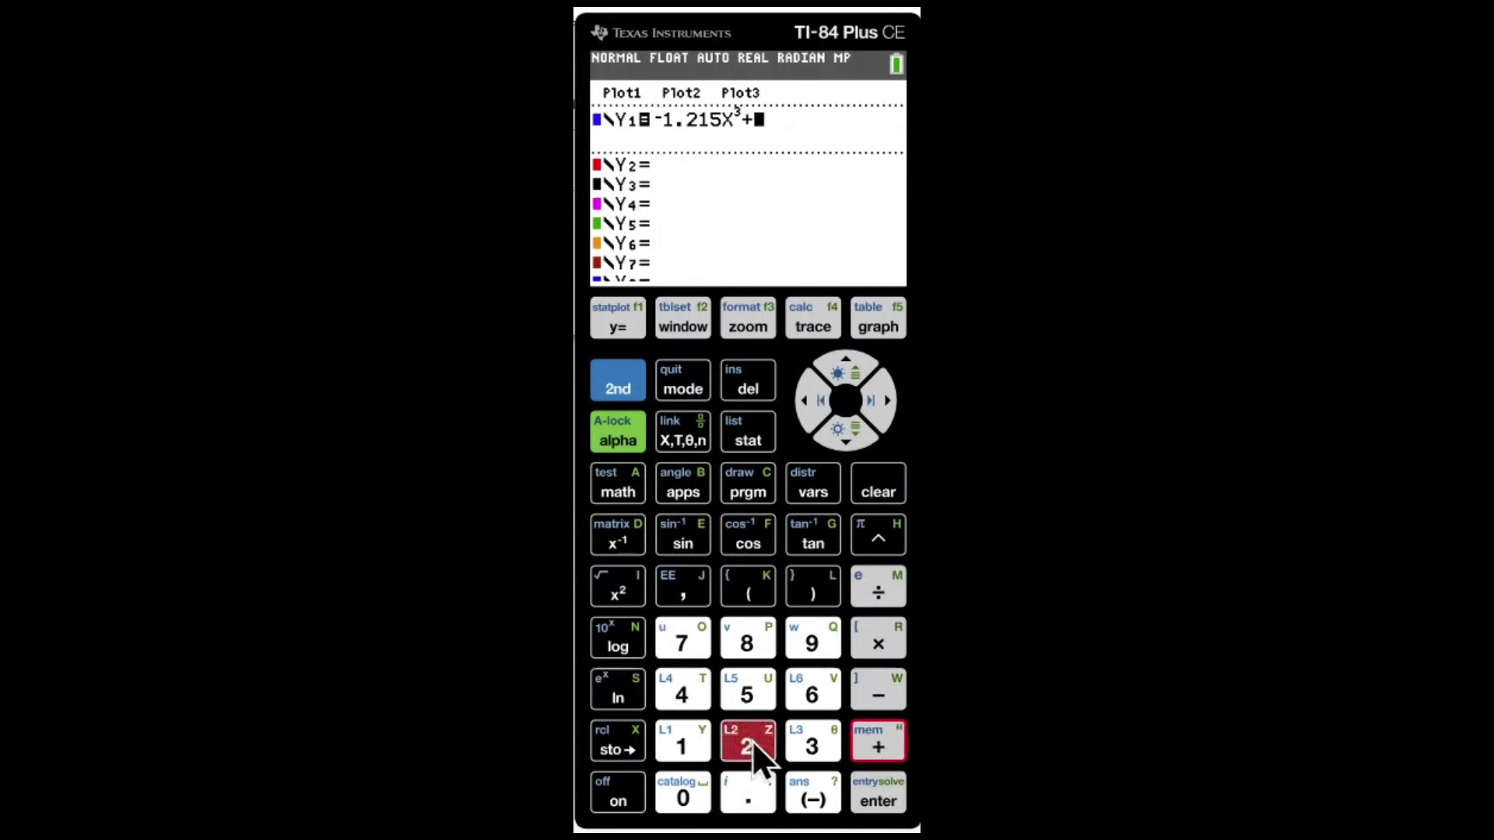
click(747, 794)
click(812, 746)
click(698, 746)
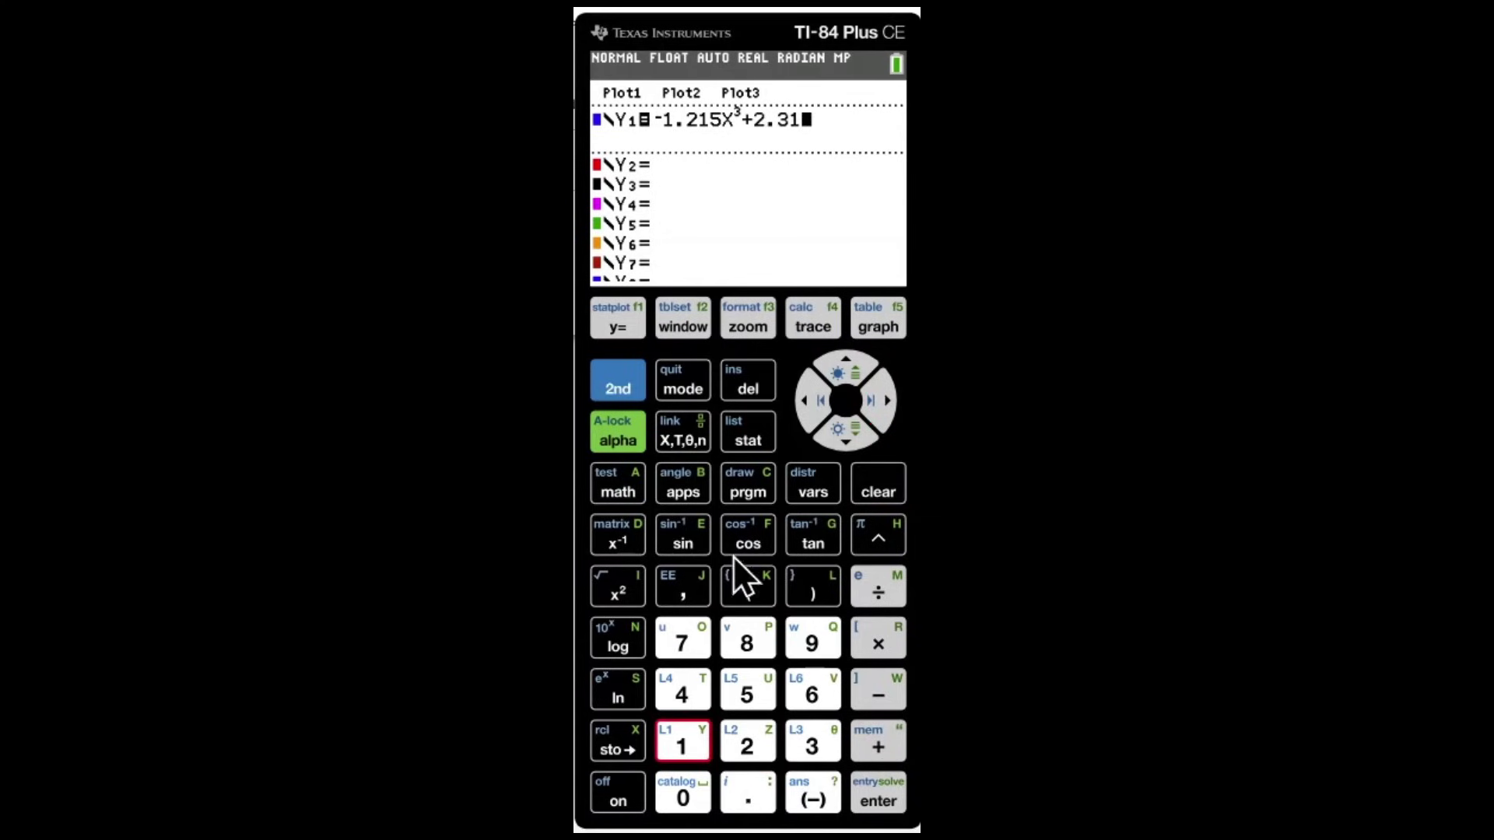
click(685, 440)
click(872, 537)
click(749, 747)
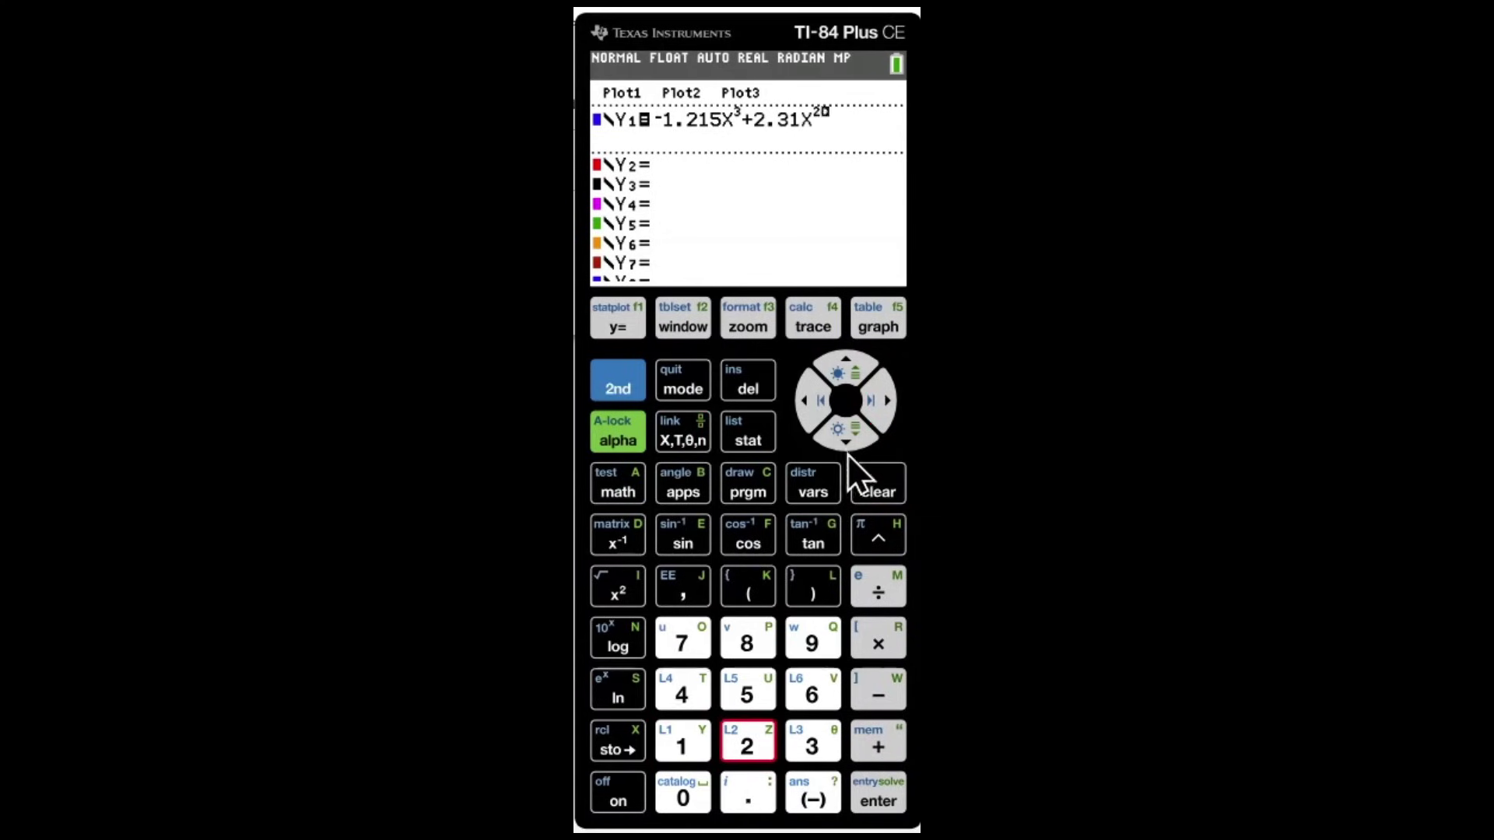
click(876, 401)
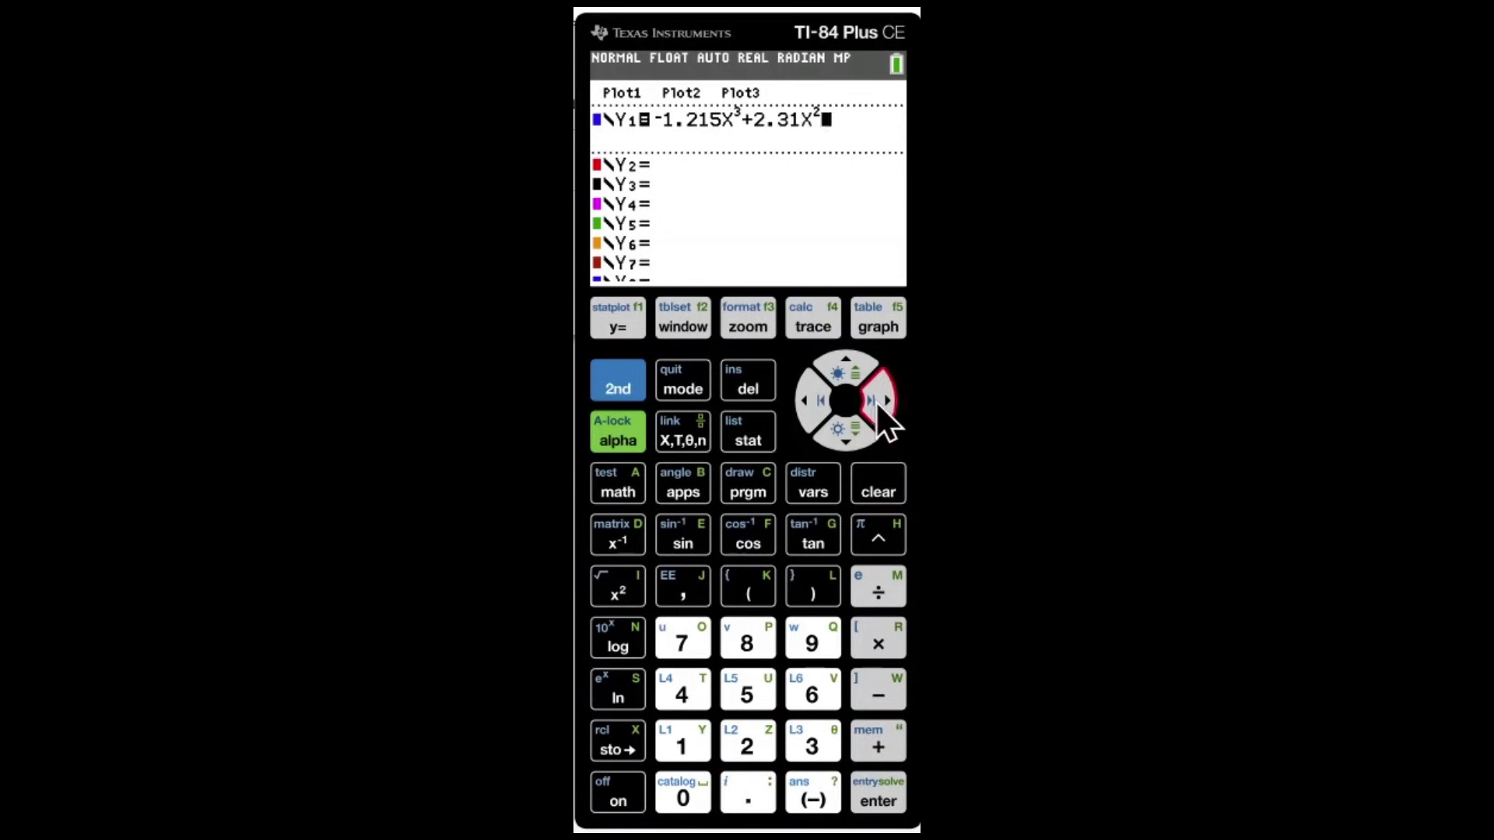
Complete Y1 with the terms +5.2X+3.1 and graph the function.
click(876, 746)
click(743, 696)
click(747, 792)
click(743, 747)
click(684, 439)
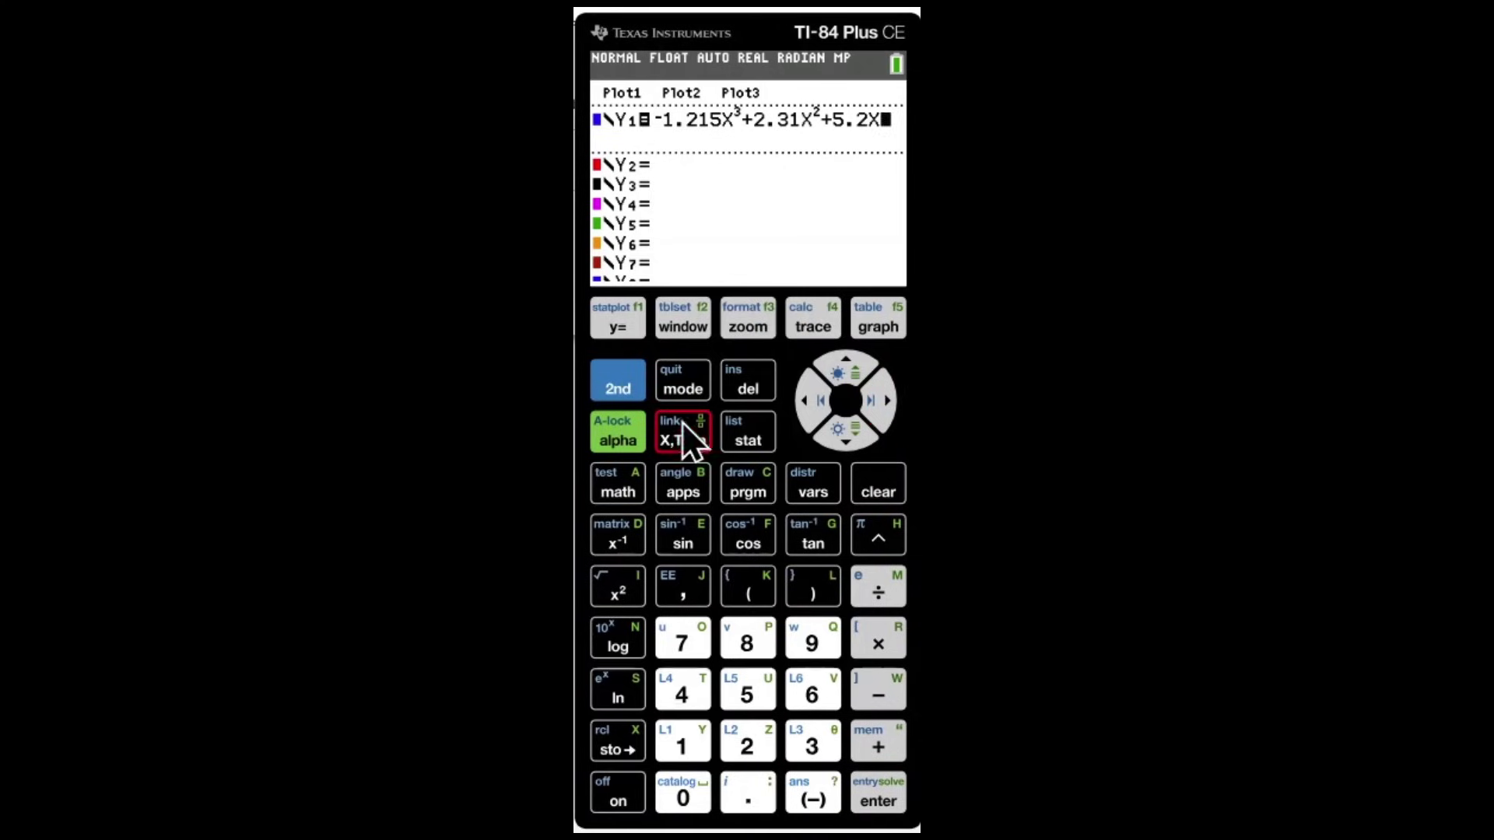
click(878, 746)
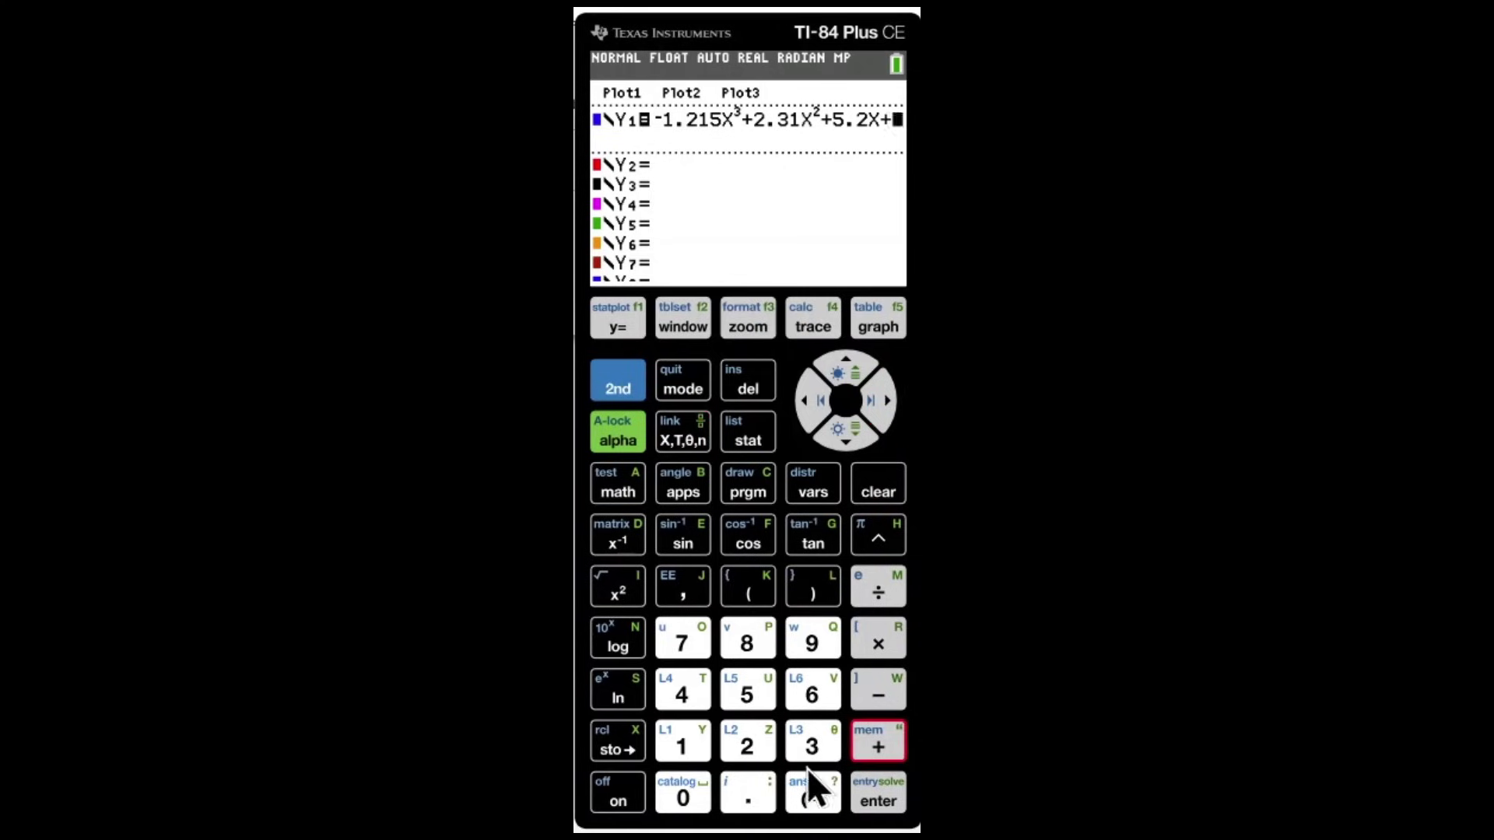
click(811, 745)
click(748, 792)
click(689, 739)
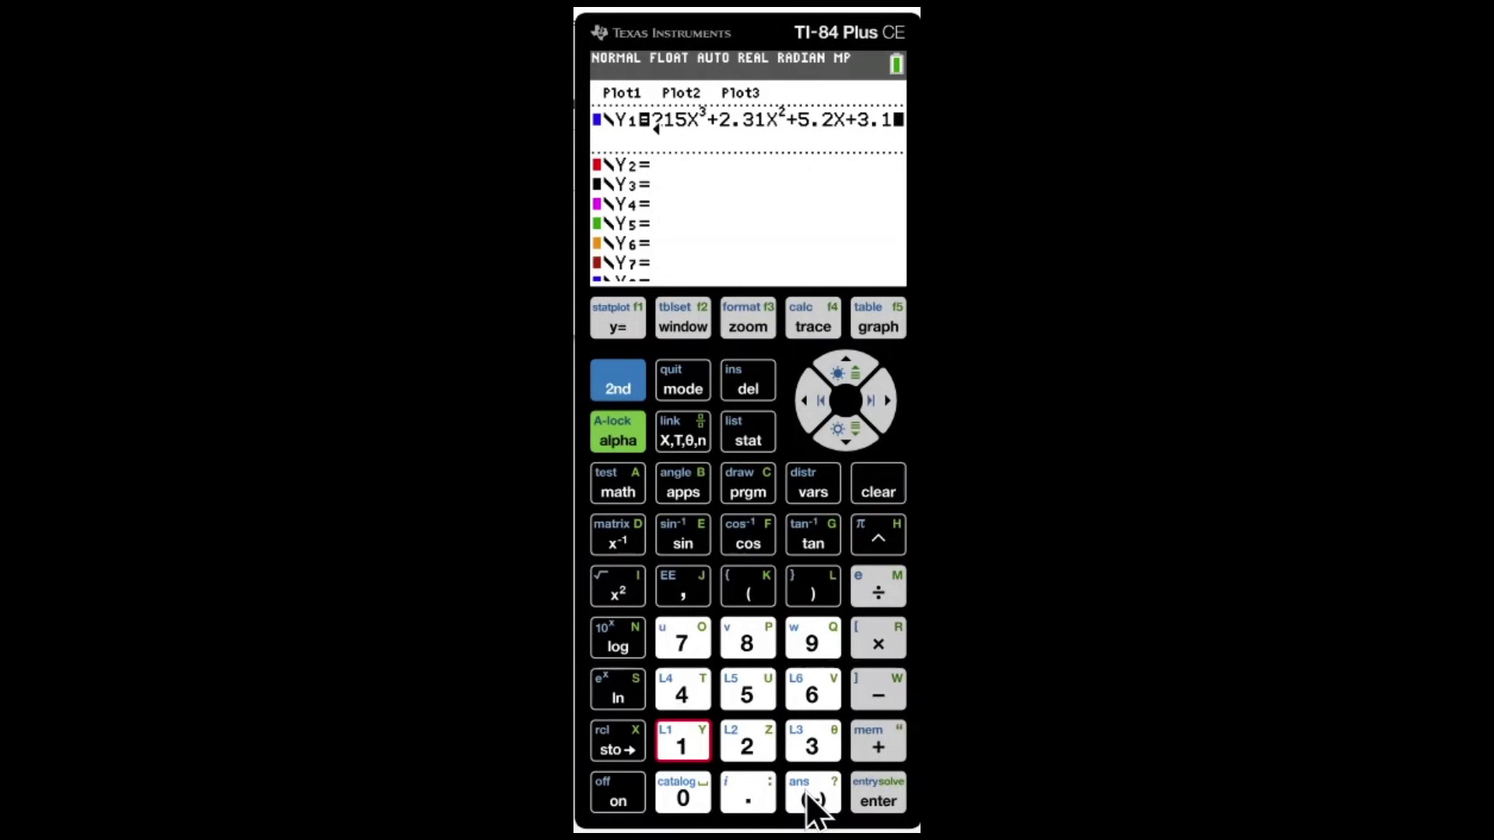
click(873, 333)
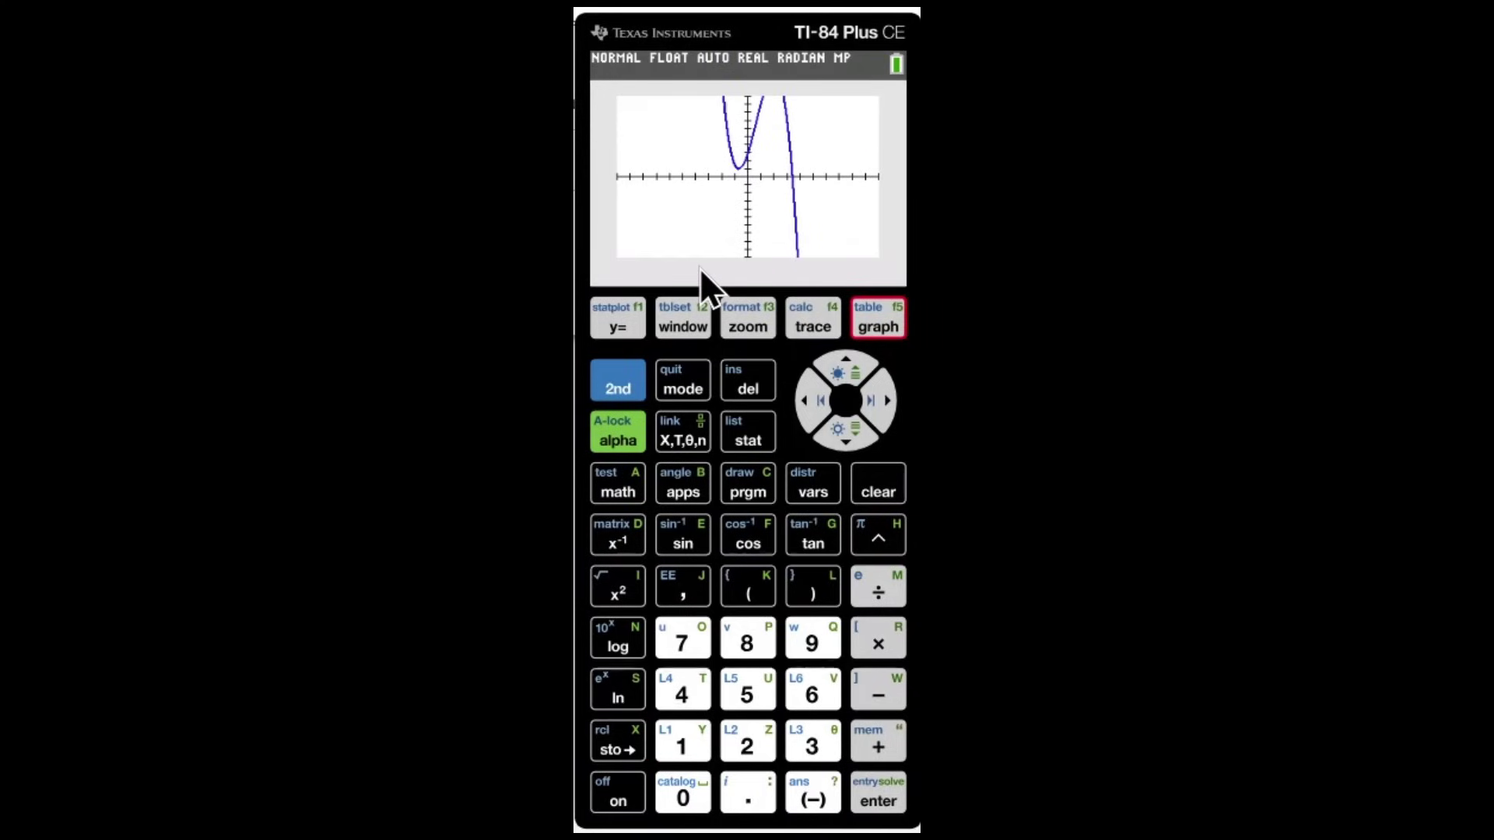
Set the viewing window's Xmin to -3 and Xmax to 3, and redraw the graph.
click(707, 326)
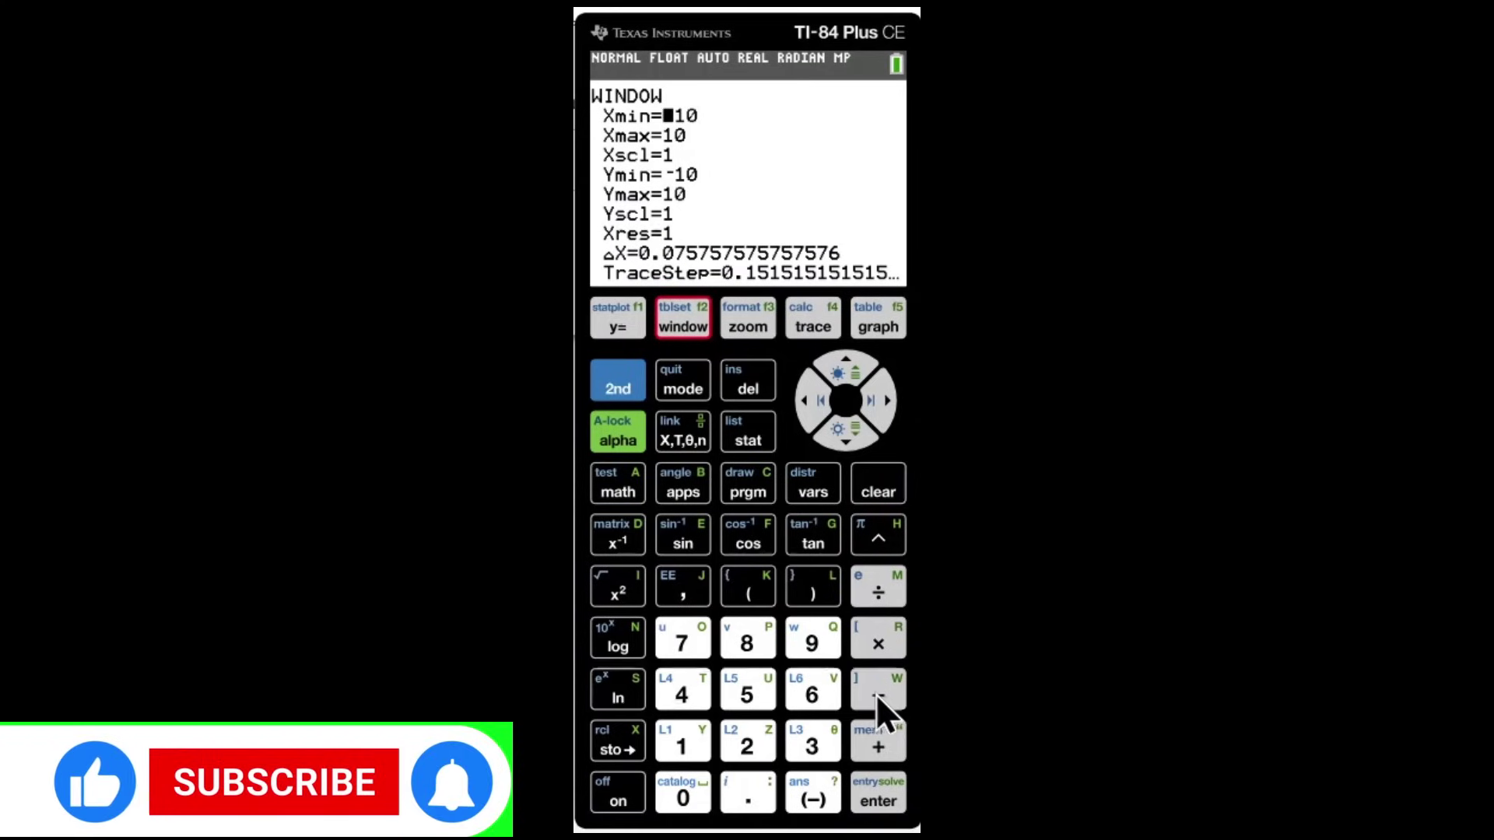
click(814, 798)
click(812, 746)
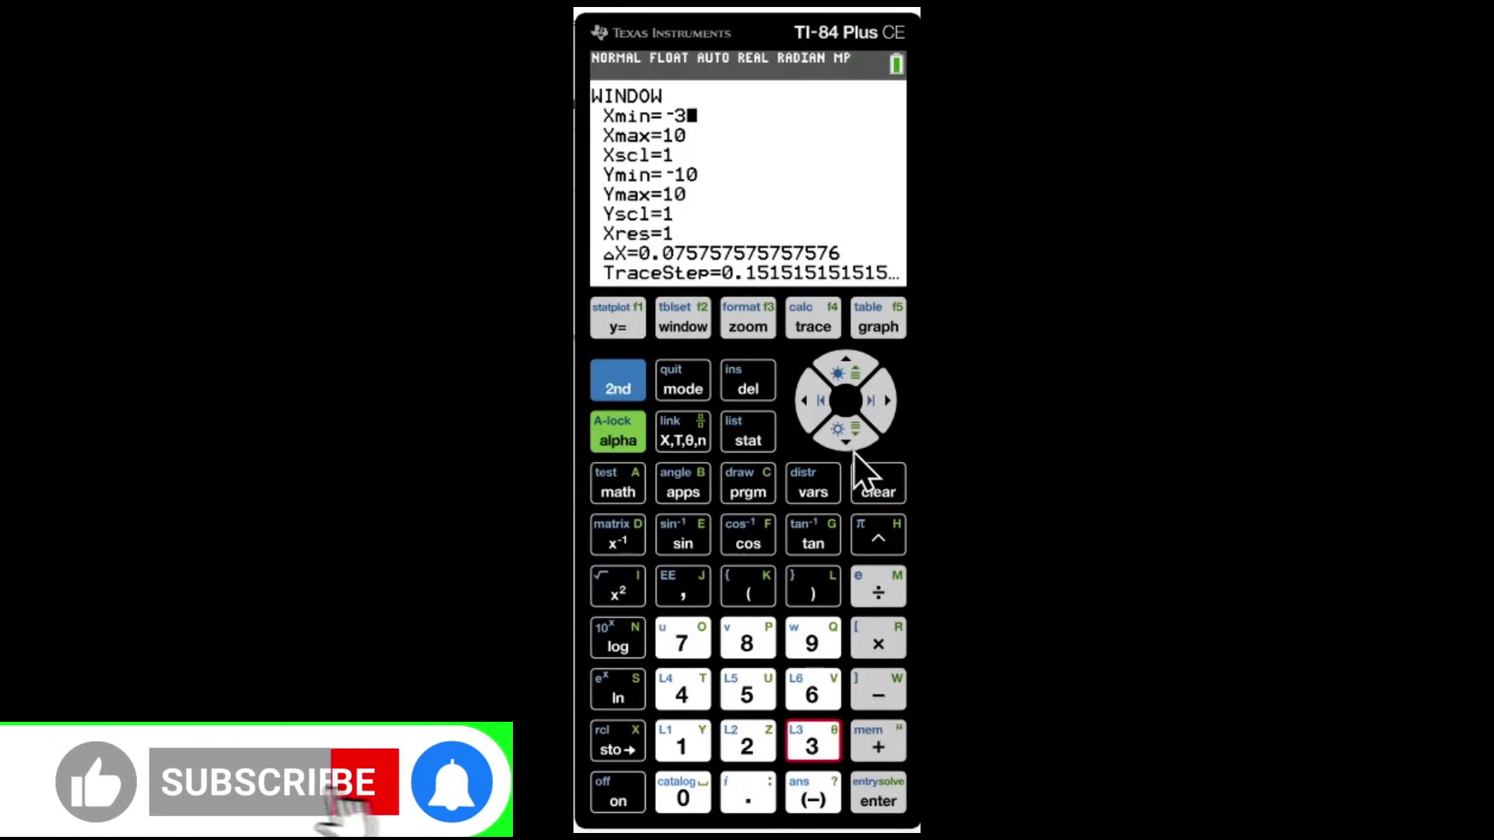
click(847, 432)
click(825, 749)
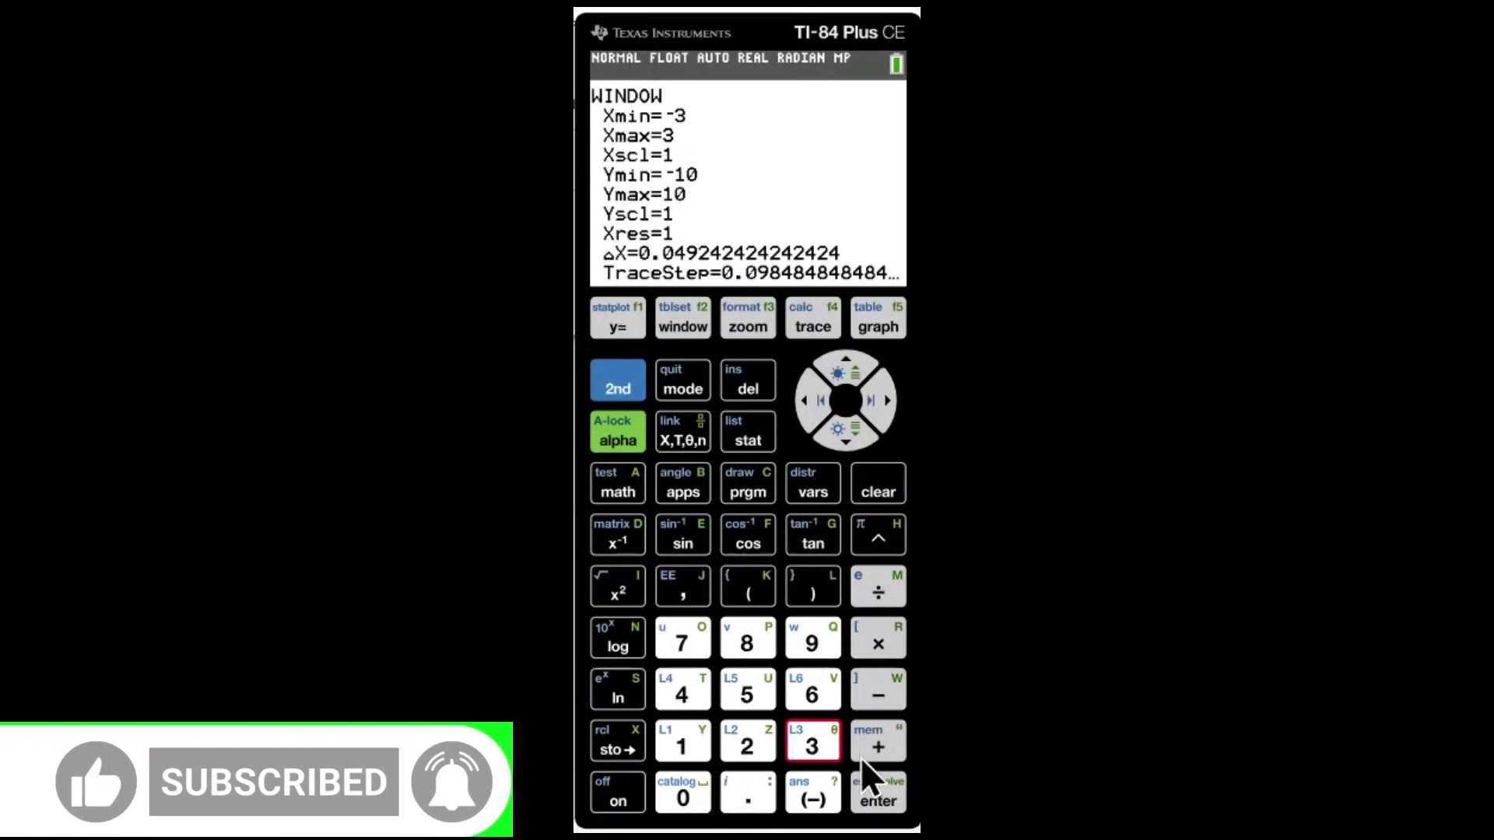
click(873, 322)
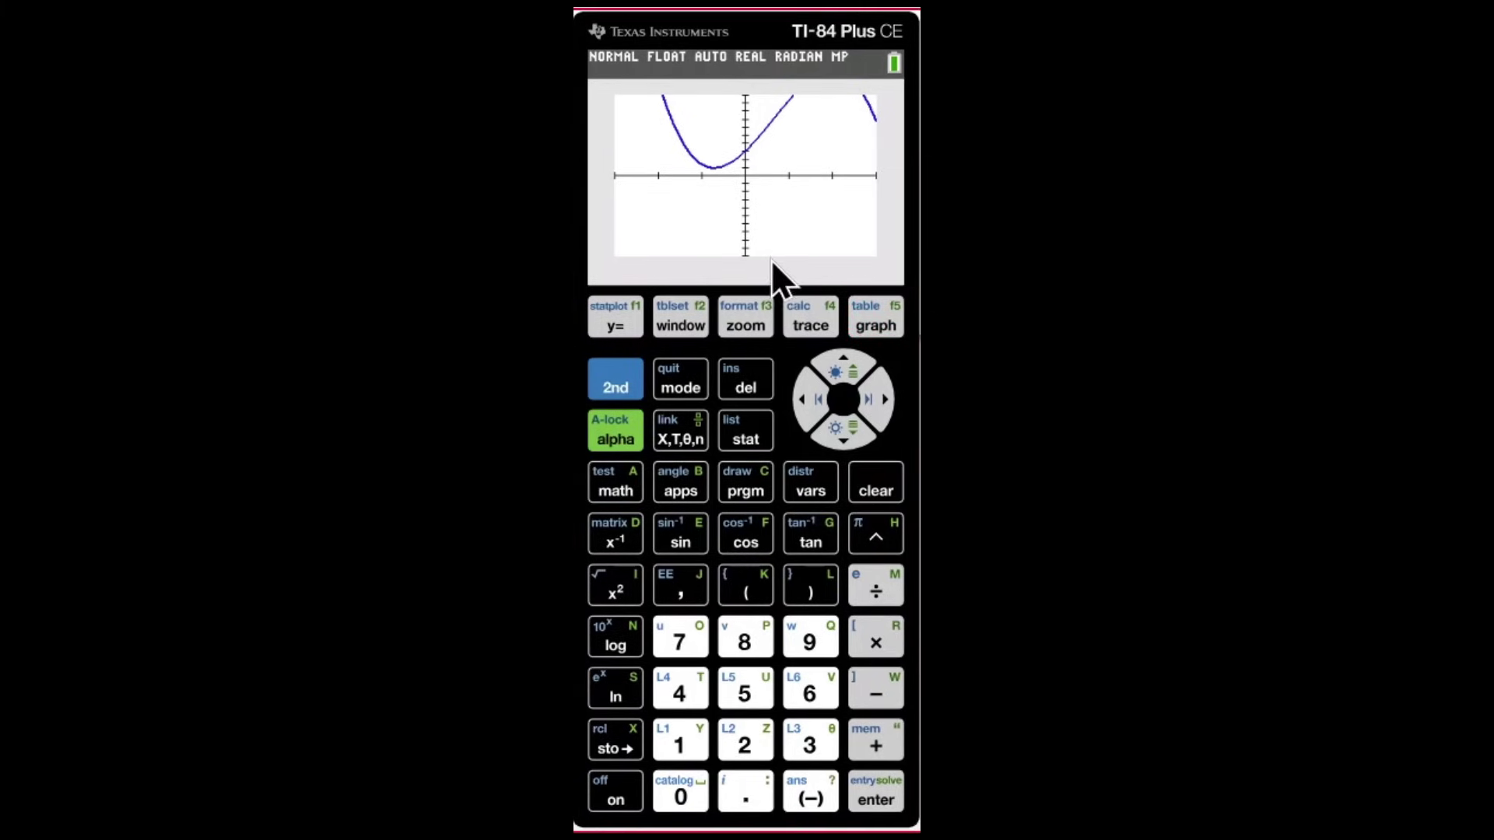
Set the viewing window's Ymax to 2.20.
click(693, 317)
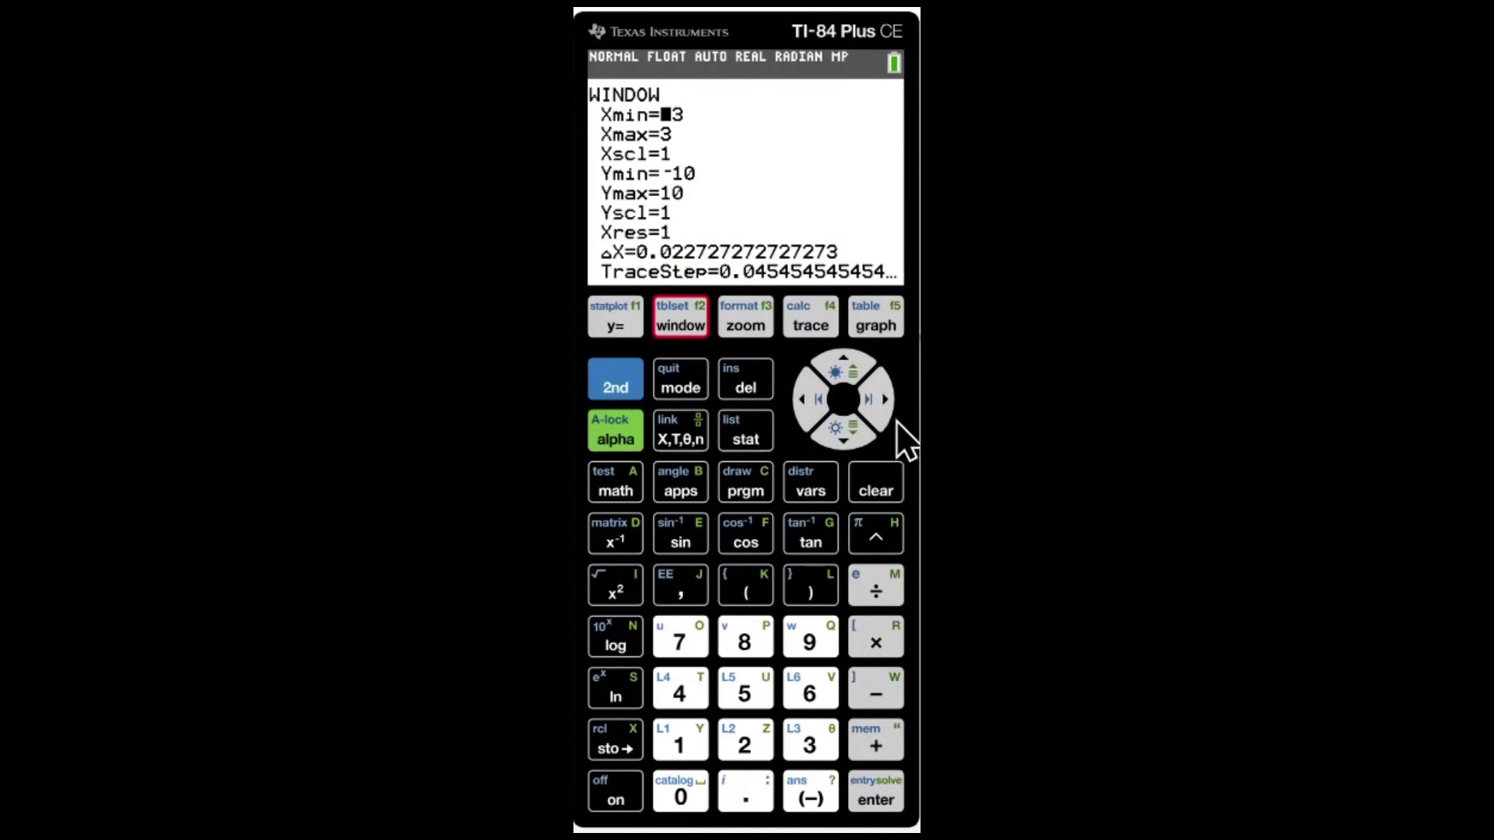
click(838, 425)
click(838, 425)
click(839, 425)
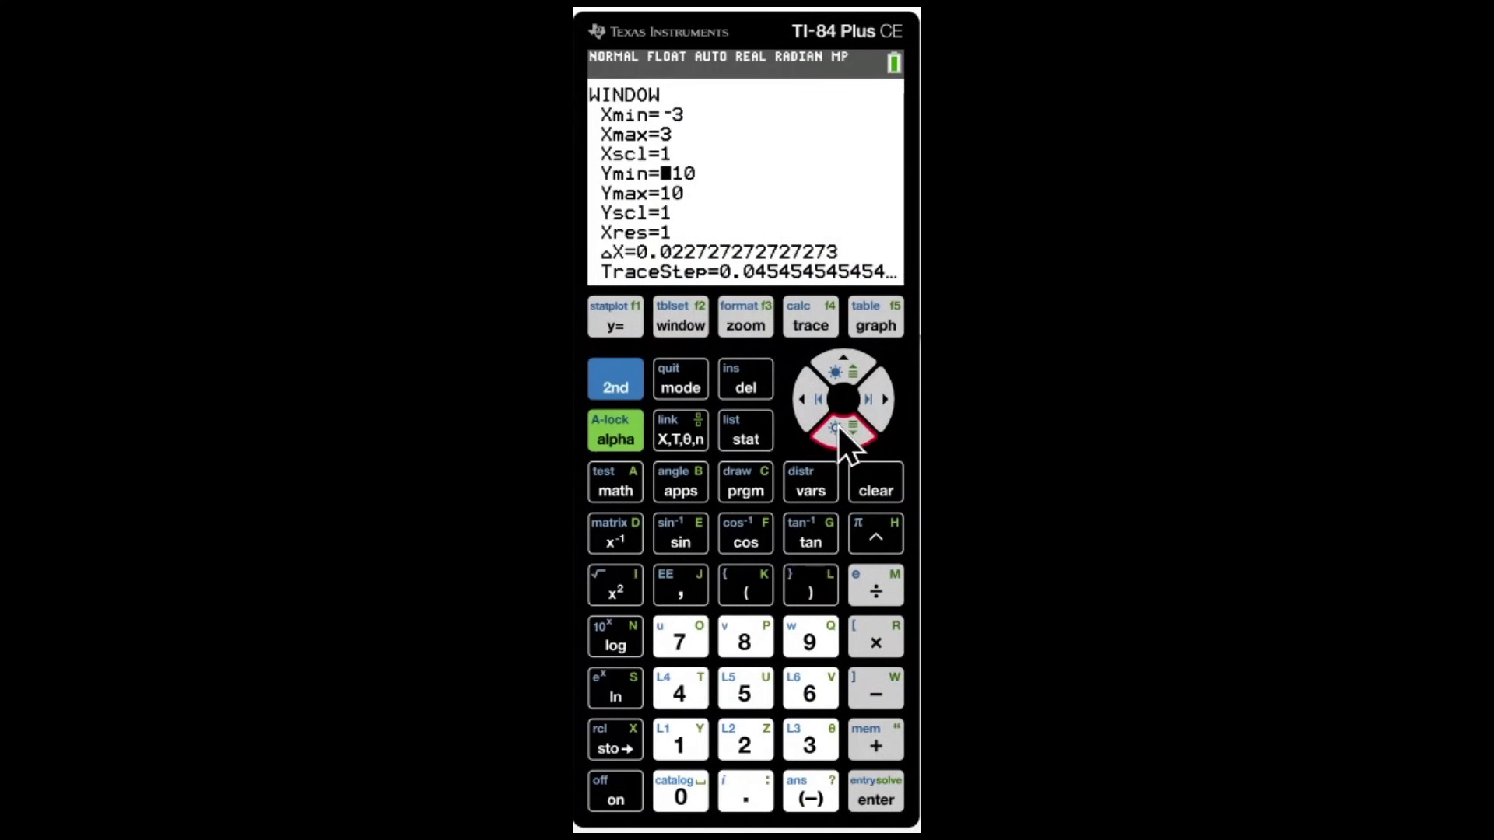
click(838, 425)
click(756, 749)
click(751, 780)
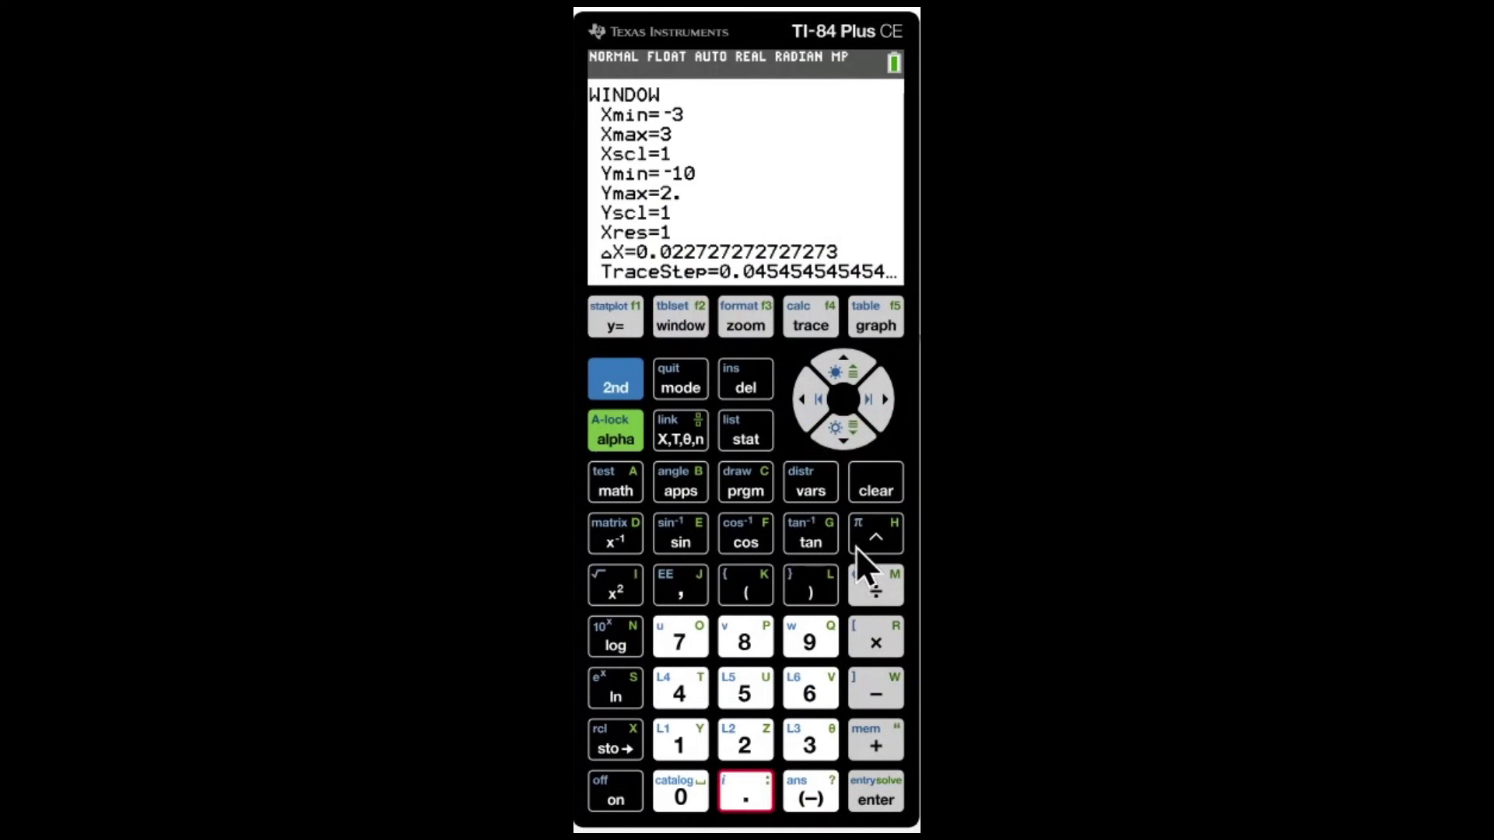
click(748, 733)
click(688, 773)
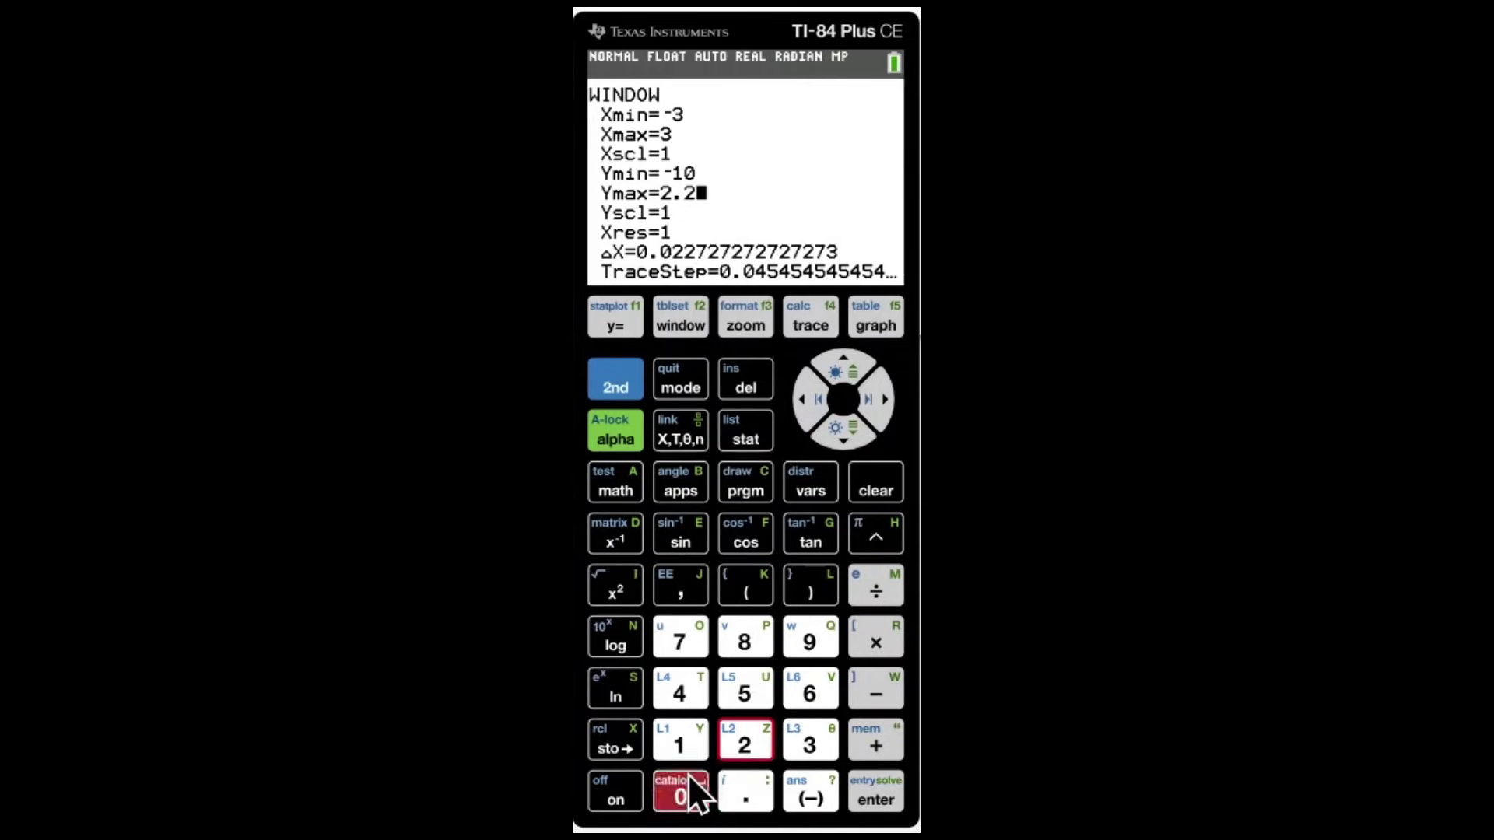
Correct the viewing window's Ymax to 20.2 and redraw the graph.
click(805, 380)
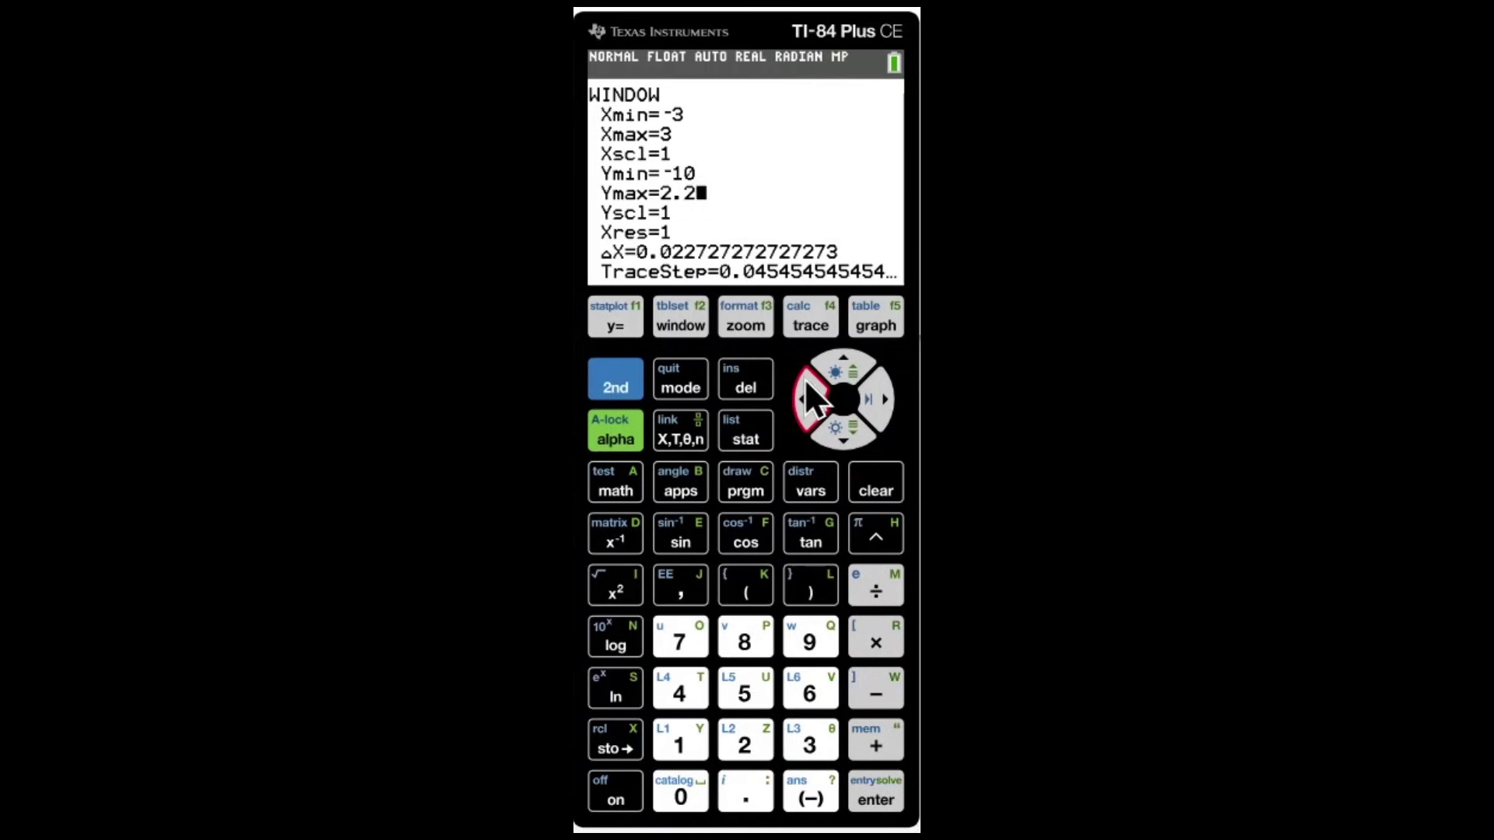
click(805, 380)
click(805, 380)
click(805, 380)
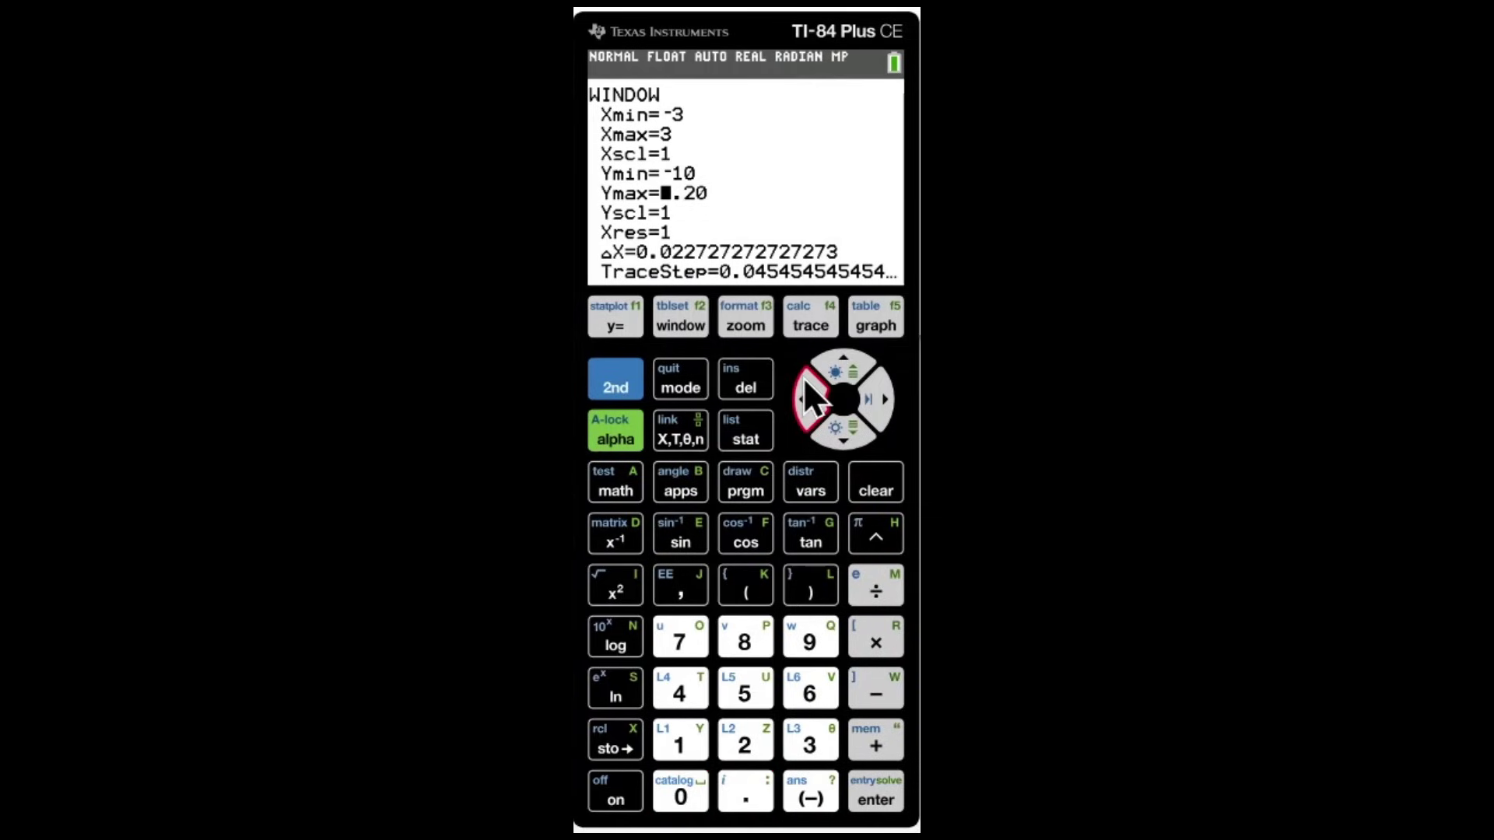
click(745, 737)
click(679, 792)
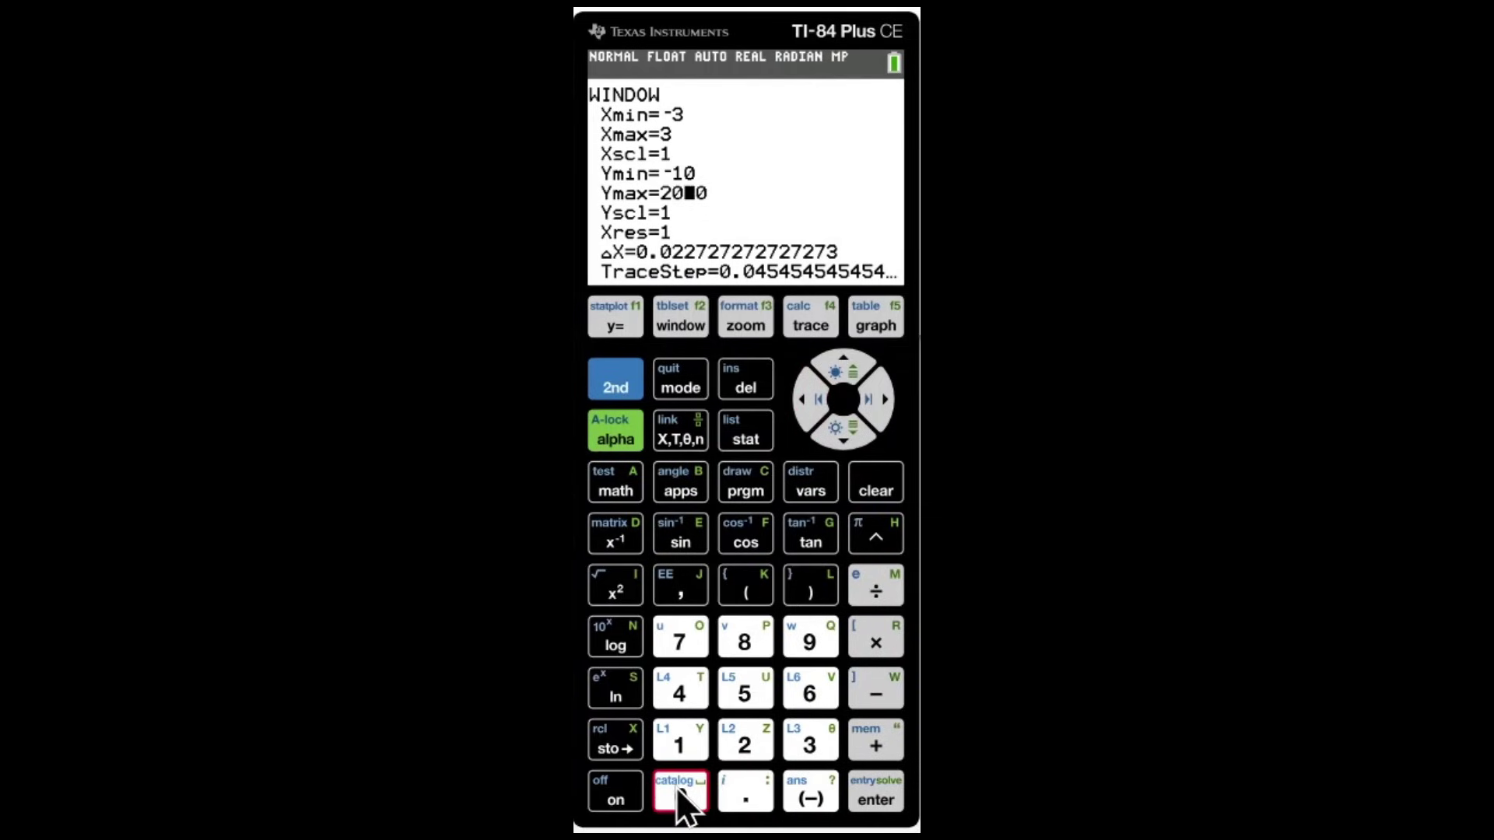
click(747, 790)
click(745, 738)
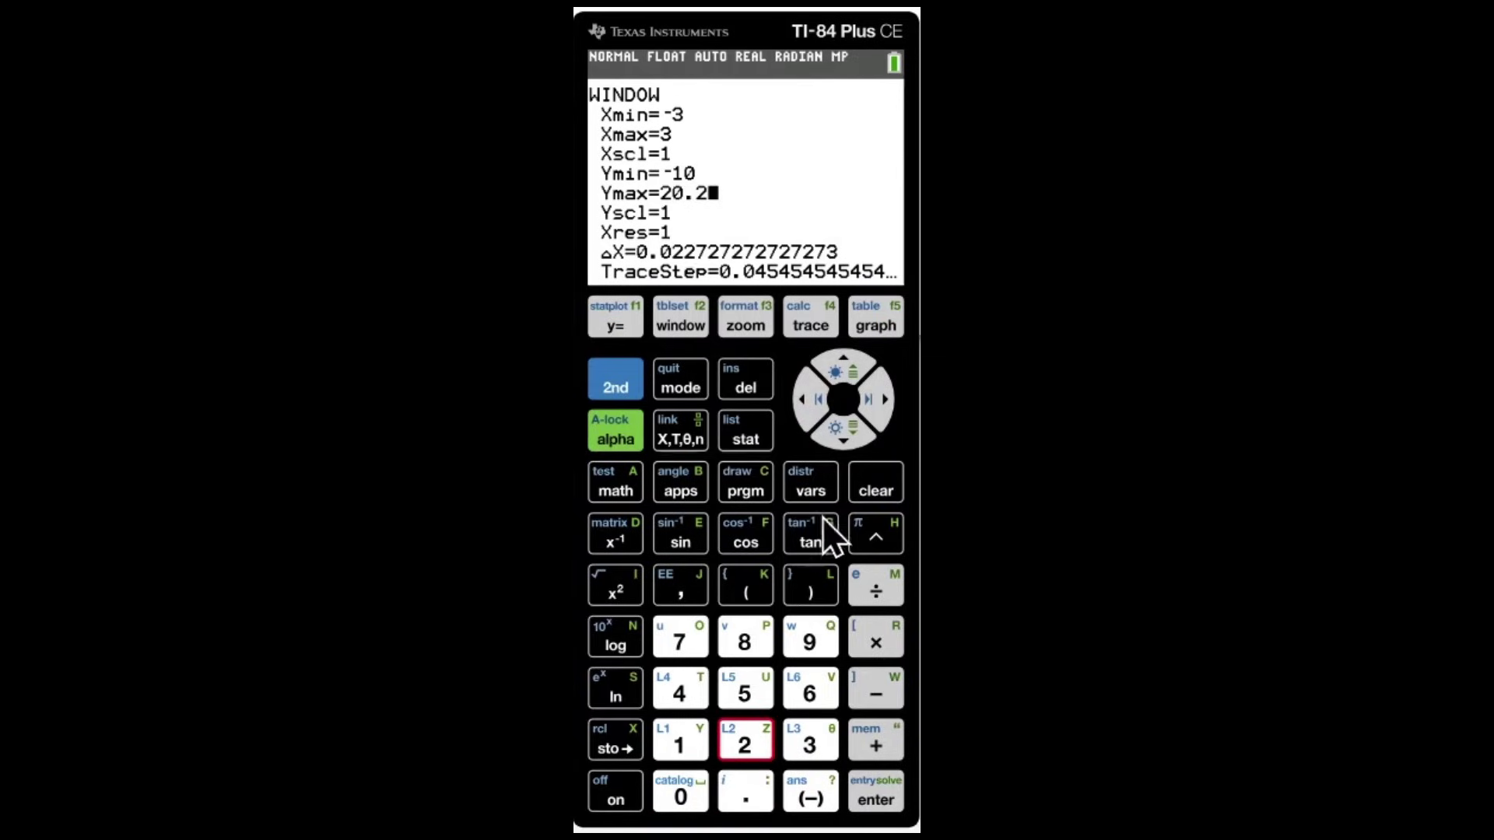
click(874, 319)
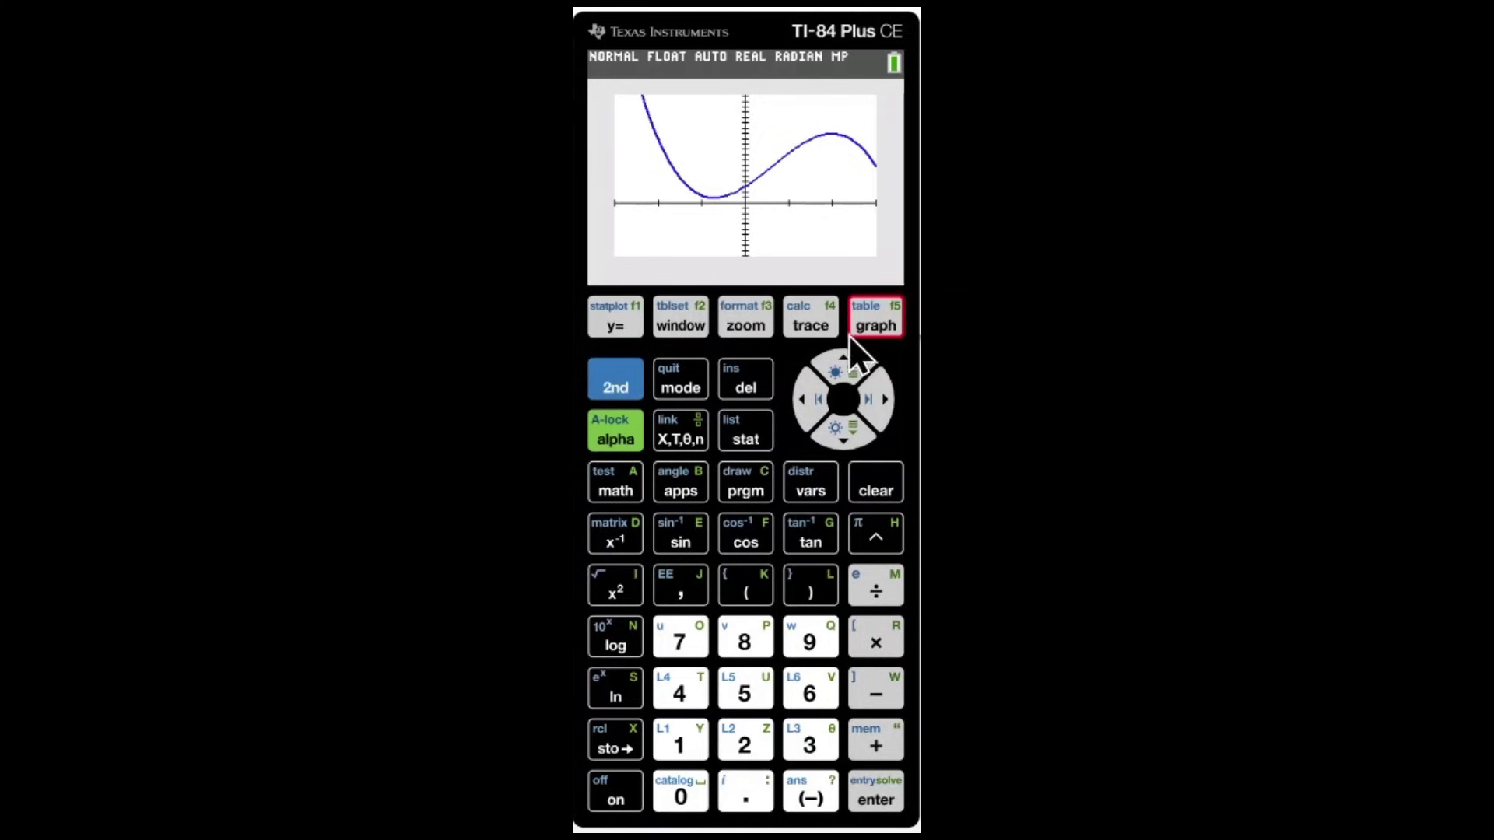
Calculate the local minimum of Y1, with the left bound before the dip and the right bound and guess at about X=-0.59.
click(809, 321)
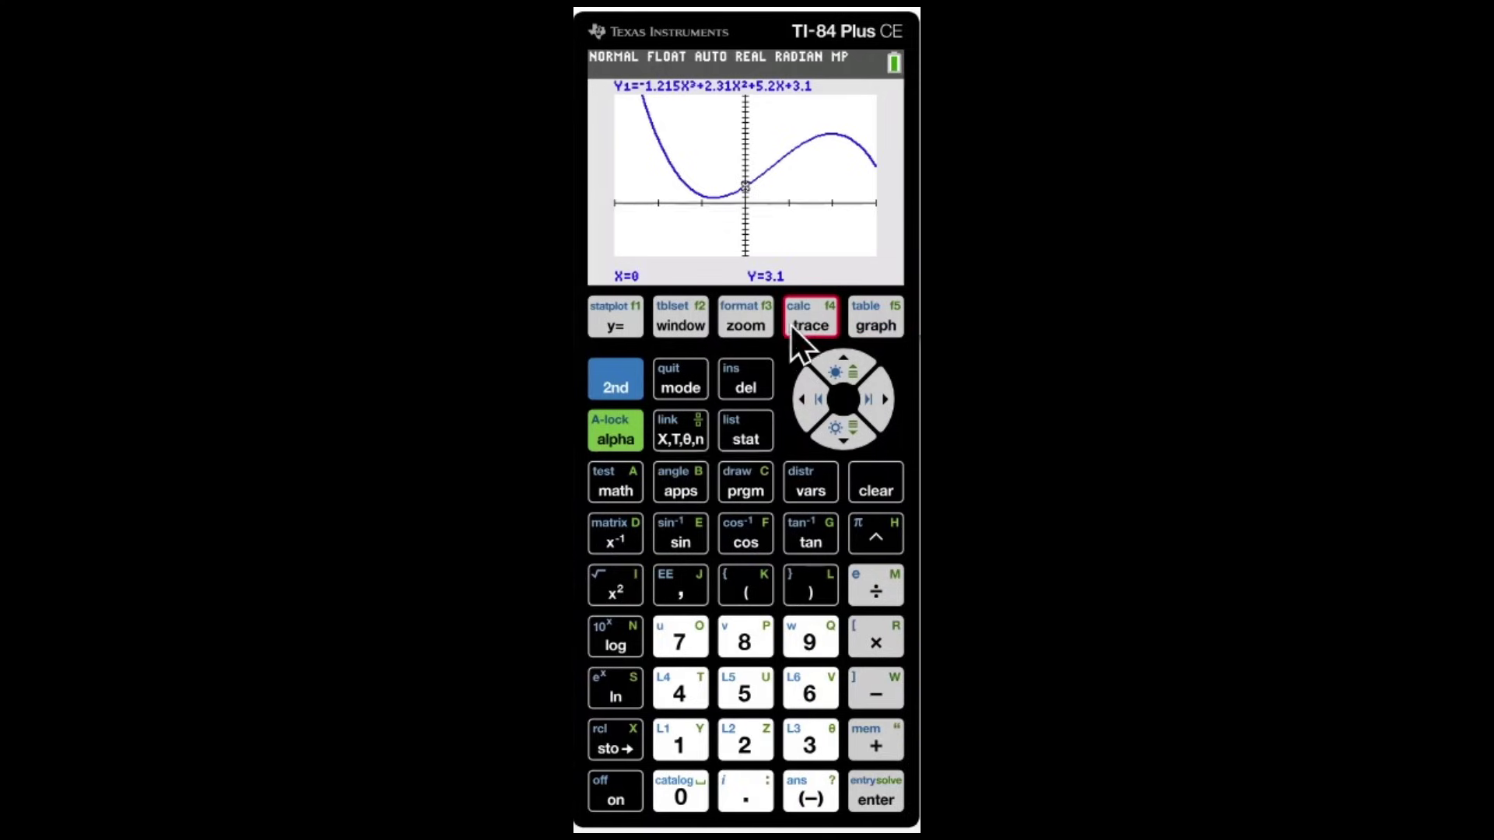
click(615, 376)
click(812, 319)
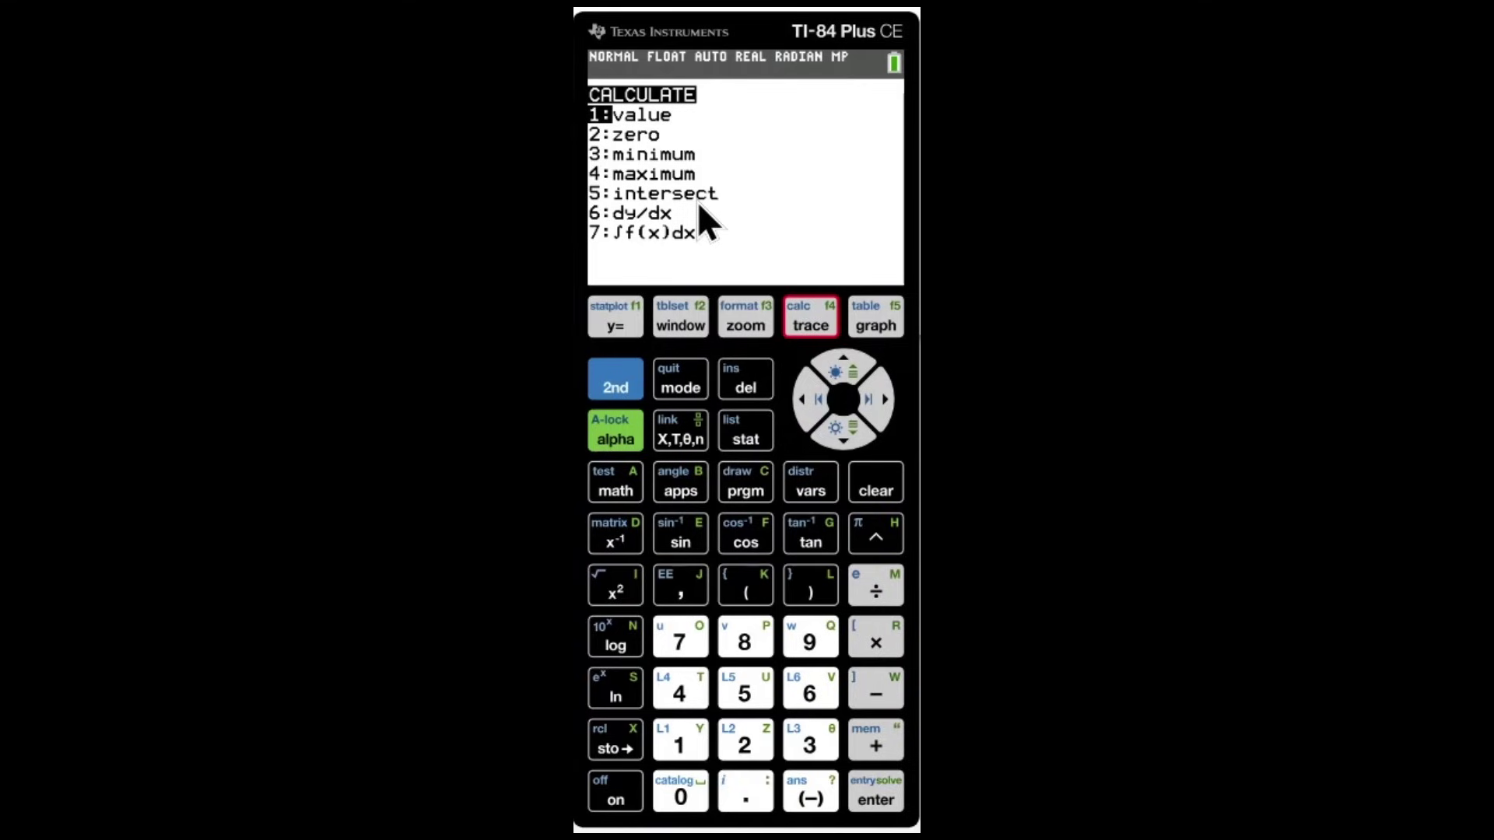
click(845, 434)
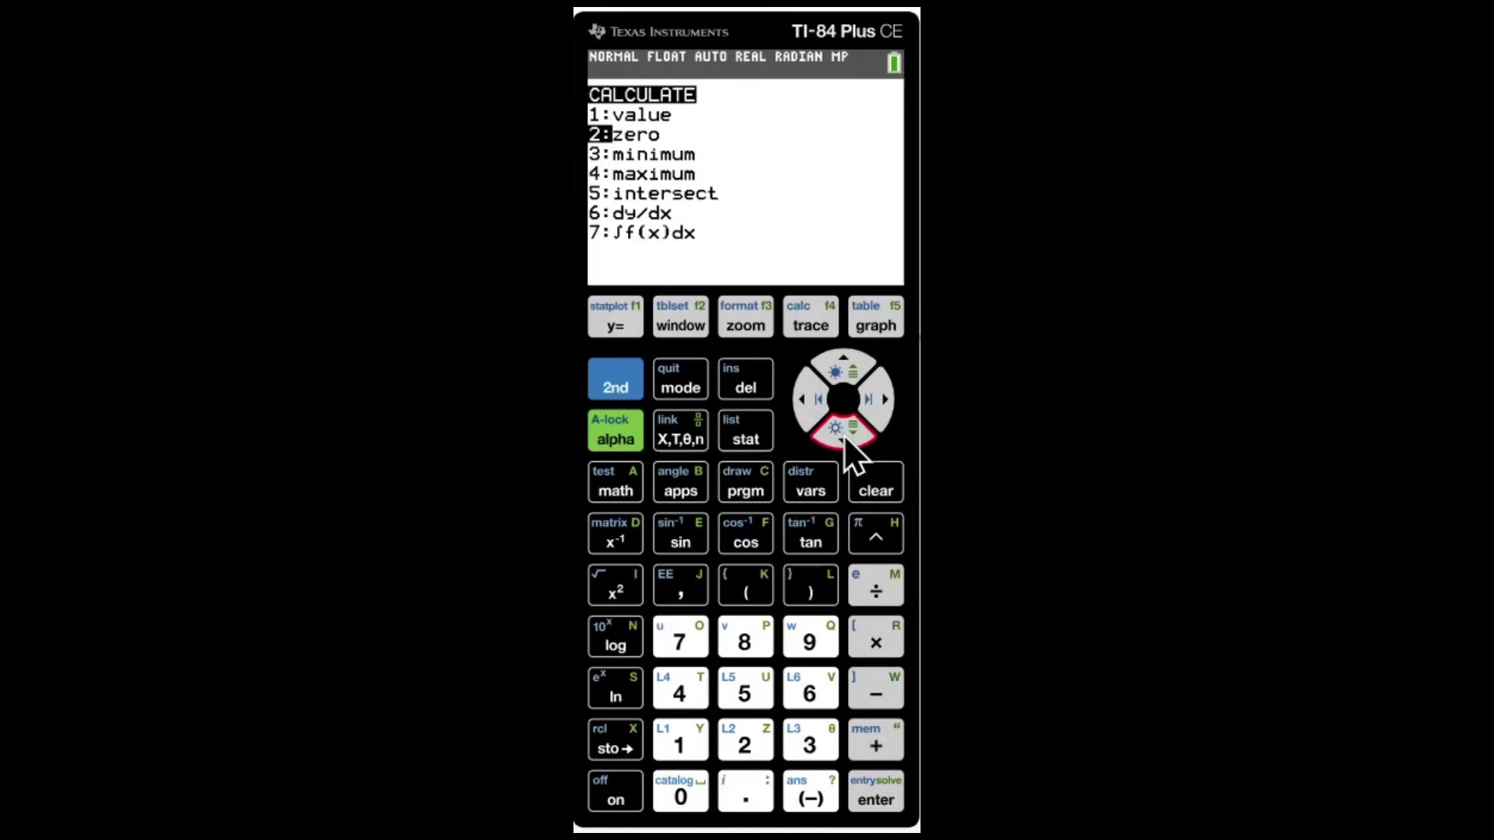
click(845, 436)
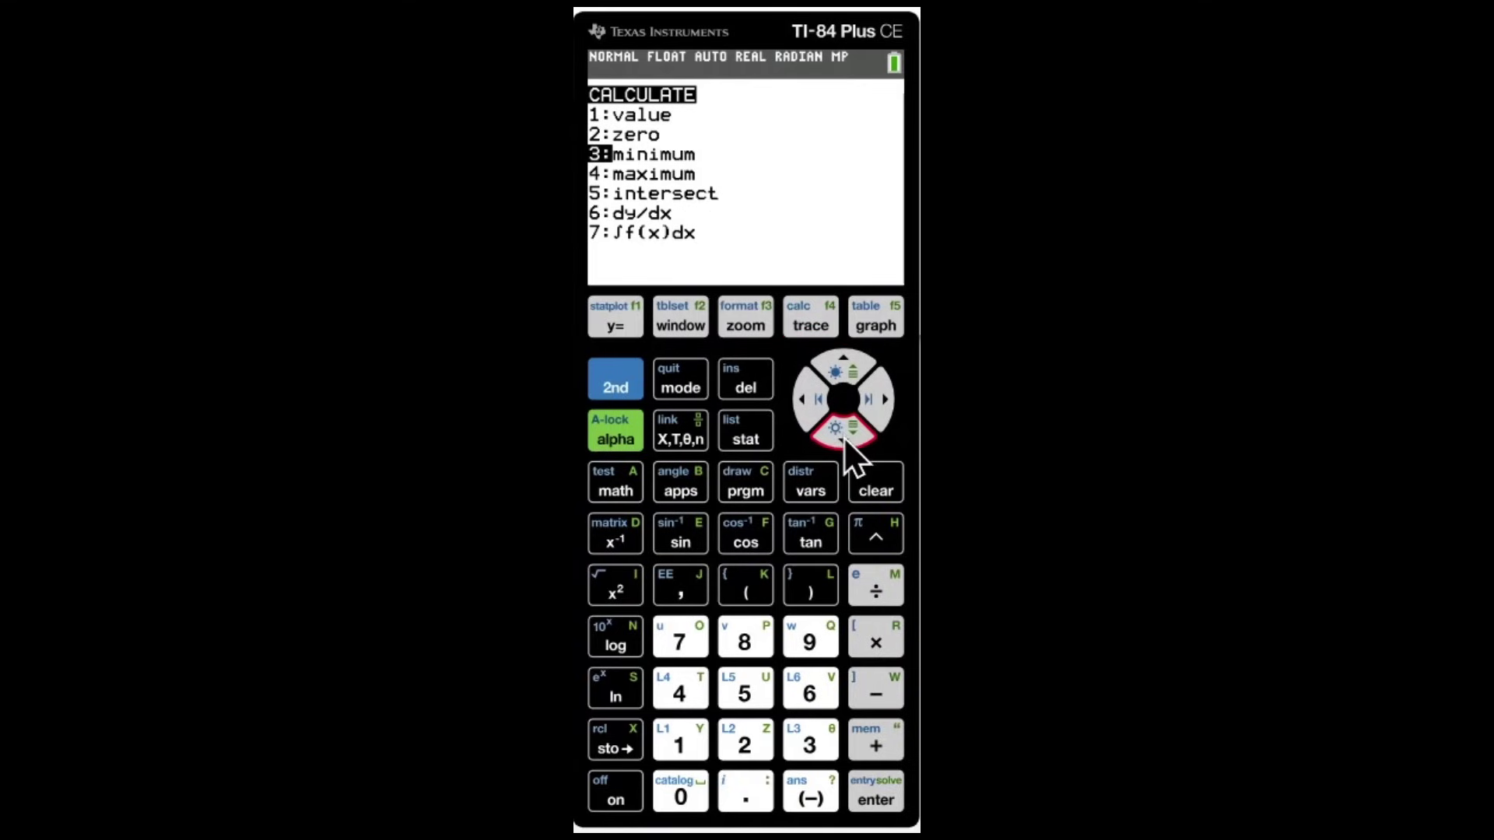
click(883, 805)
click(806, 384)
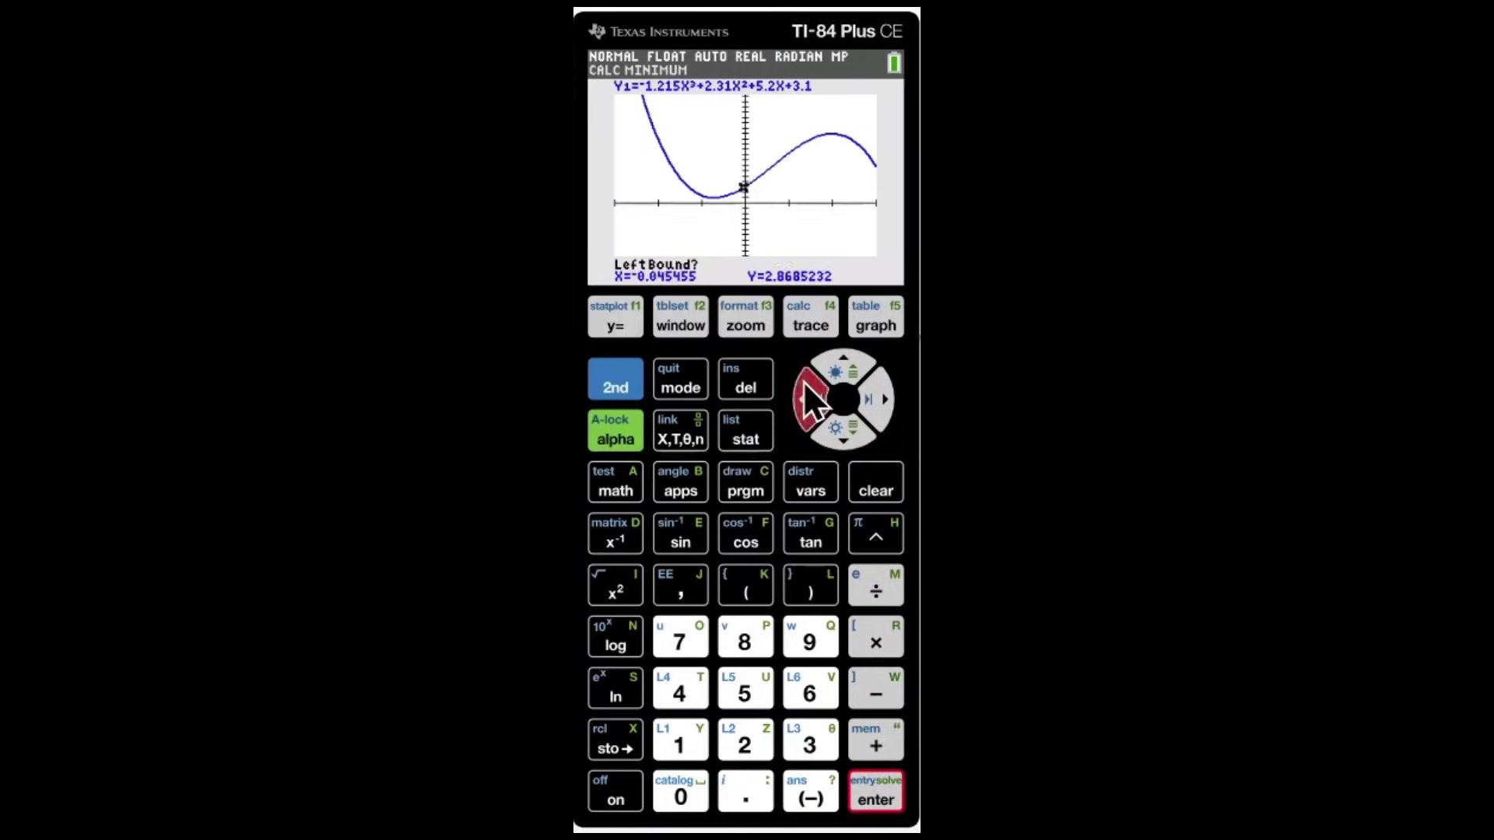
drag(803, 381, 865, 404)
click(876, 798)
click(871, 782)
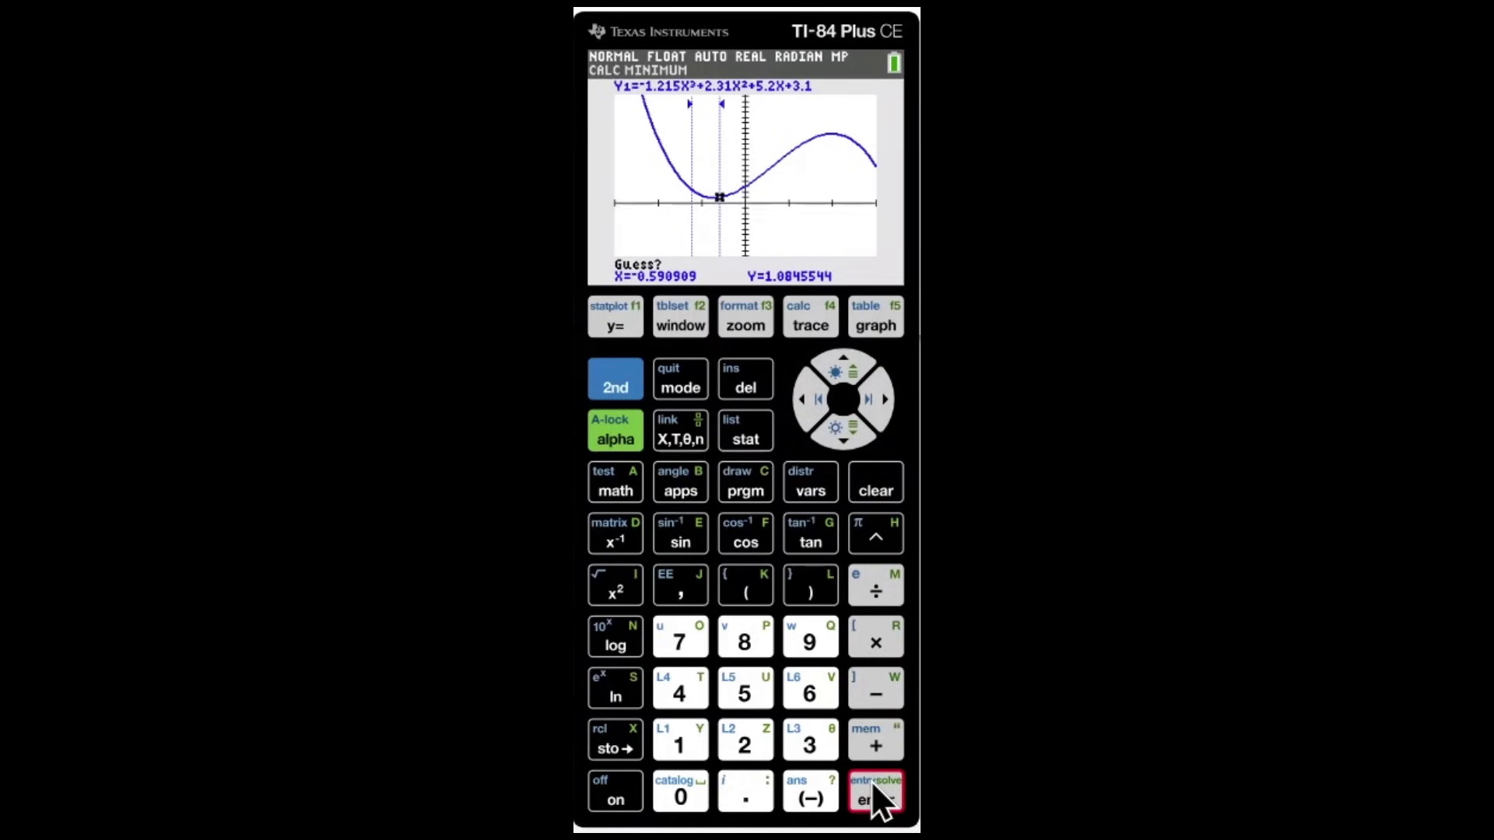
click(871, 781)
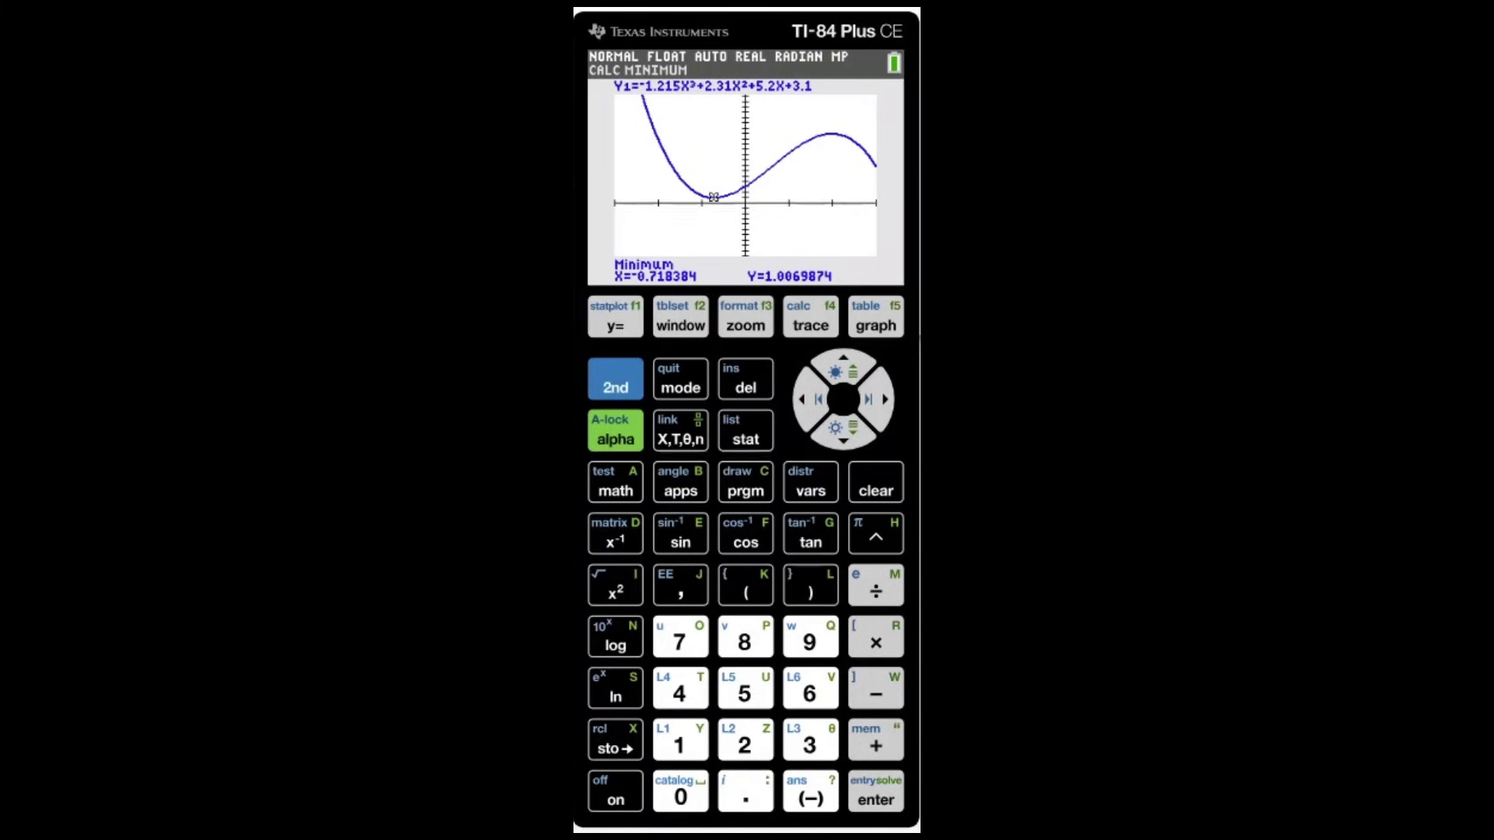
Calculate the local maximum of Y1, with the left bound before the peak and the right bound and guess at about X=2.55.
click(819, 313)
click(846, 434)
click(846, 435)
click(847, 435)
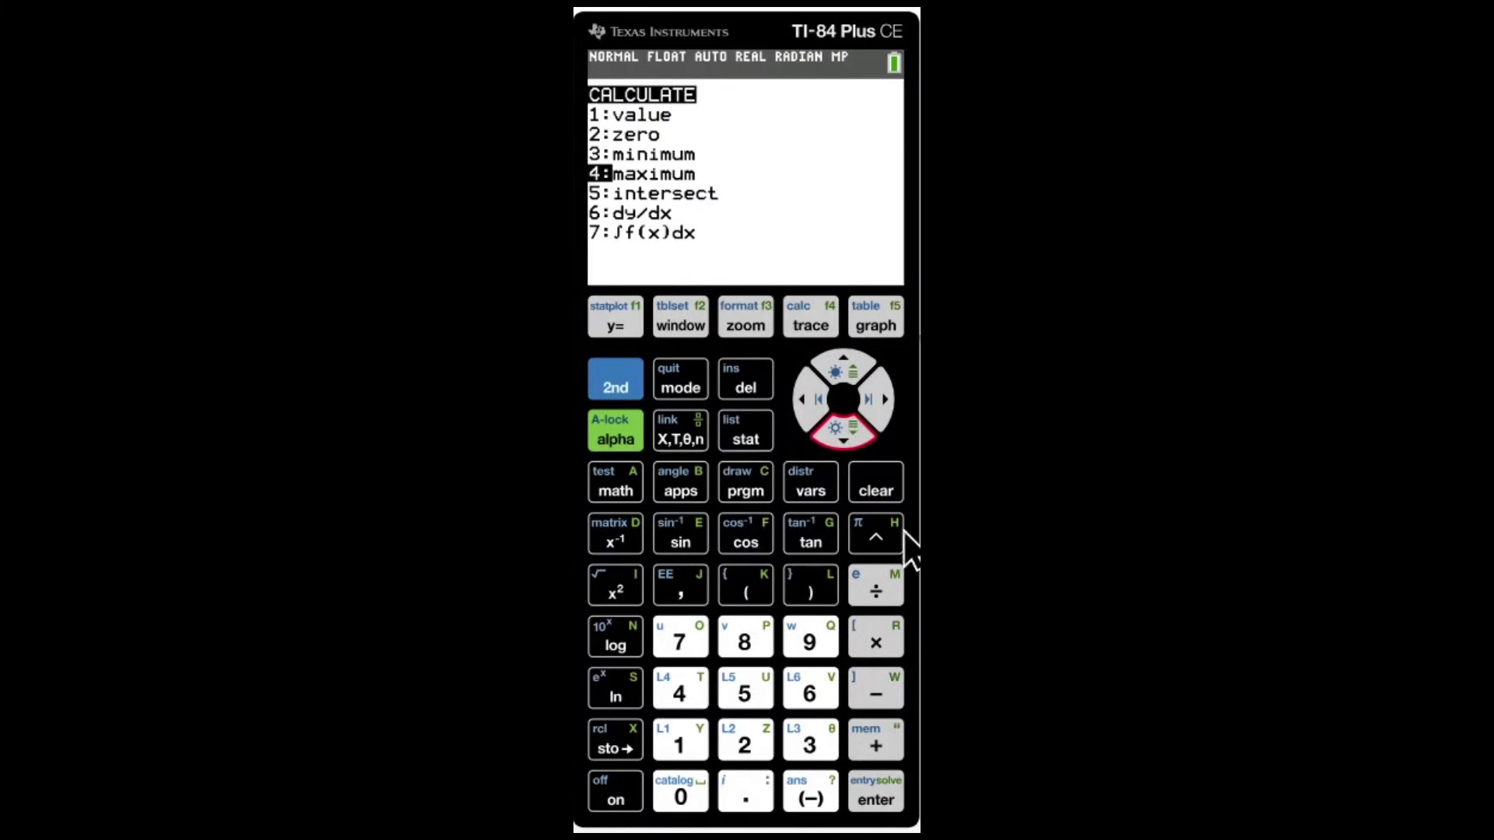
click(876, 787)
click(875, 392)
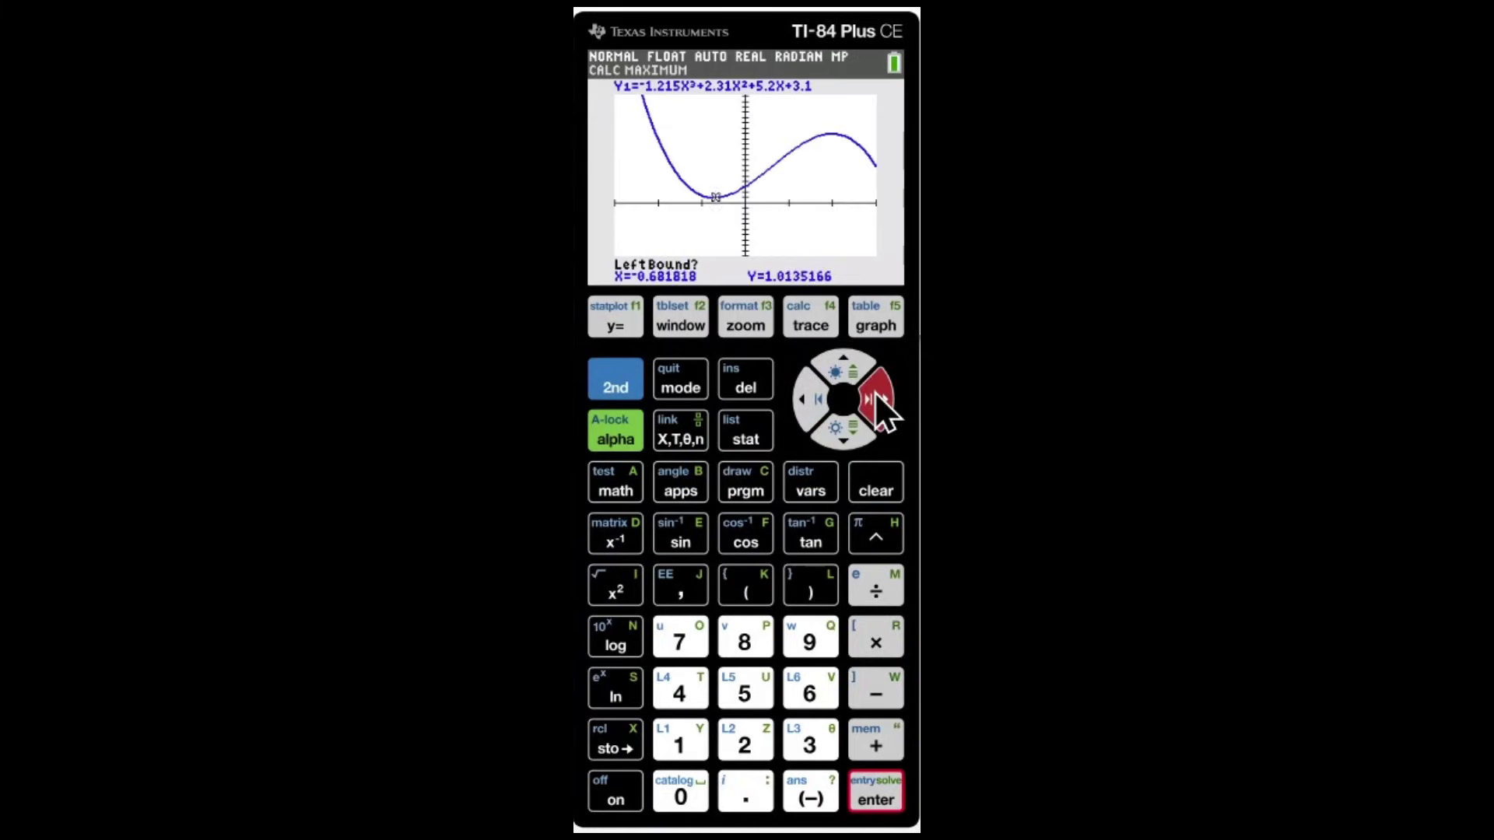
drag(874, 393, 880, 384)
click(875, 798)
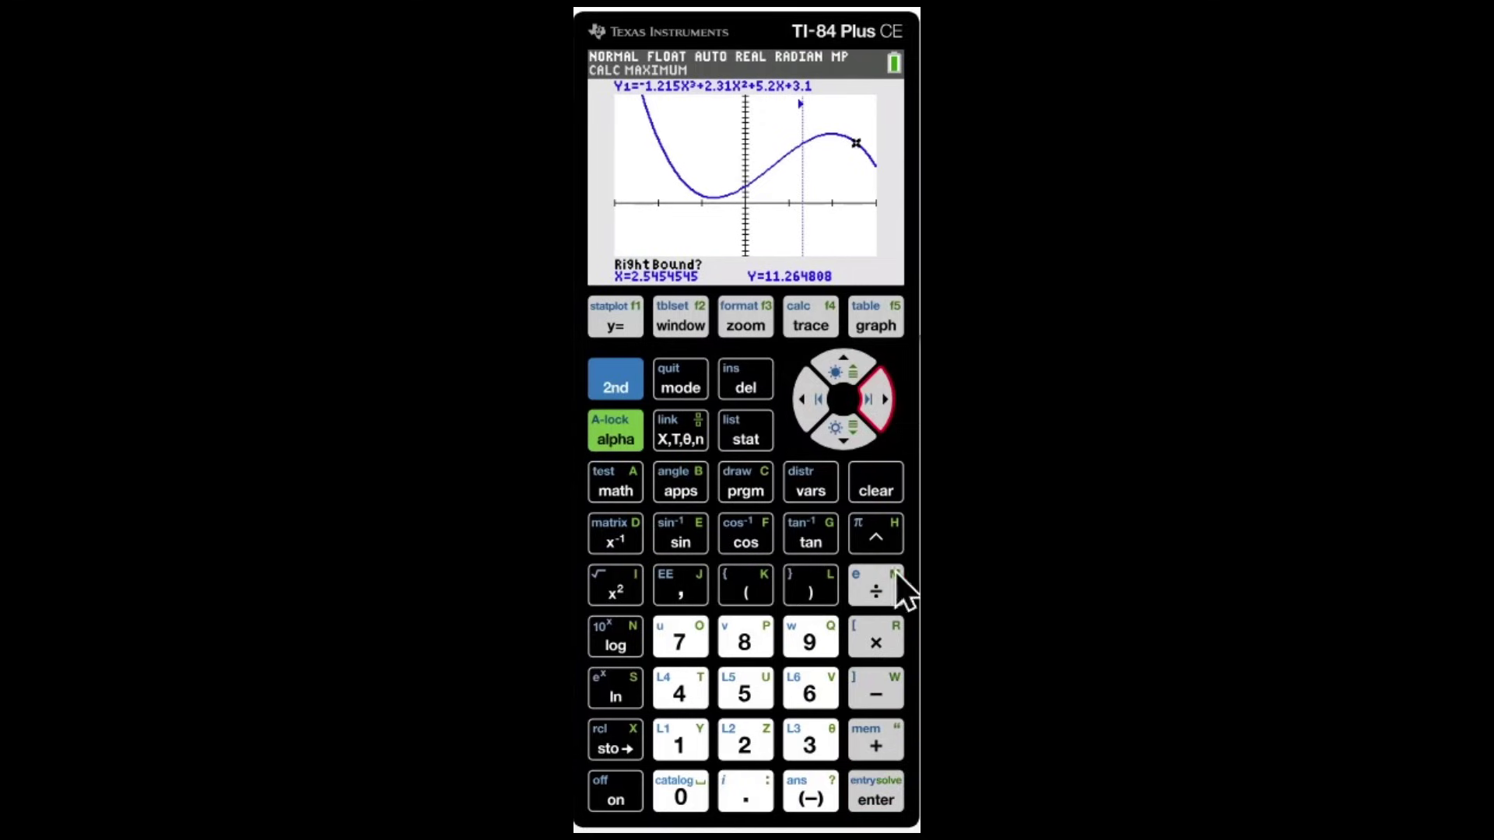
click(877, 798)
click(877, 798)
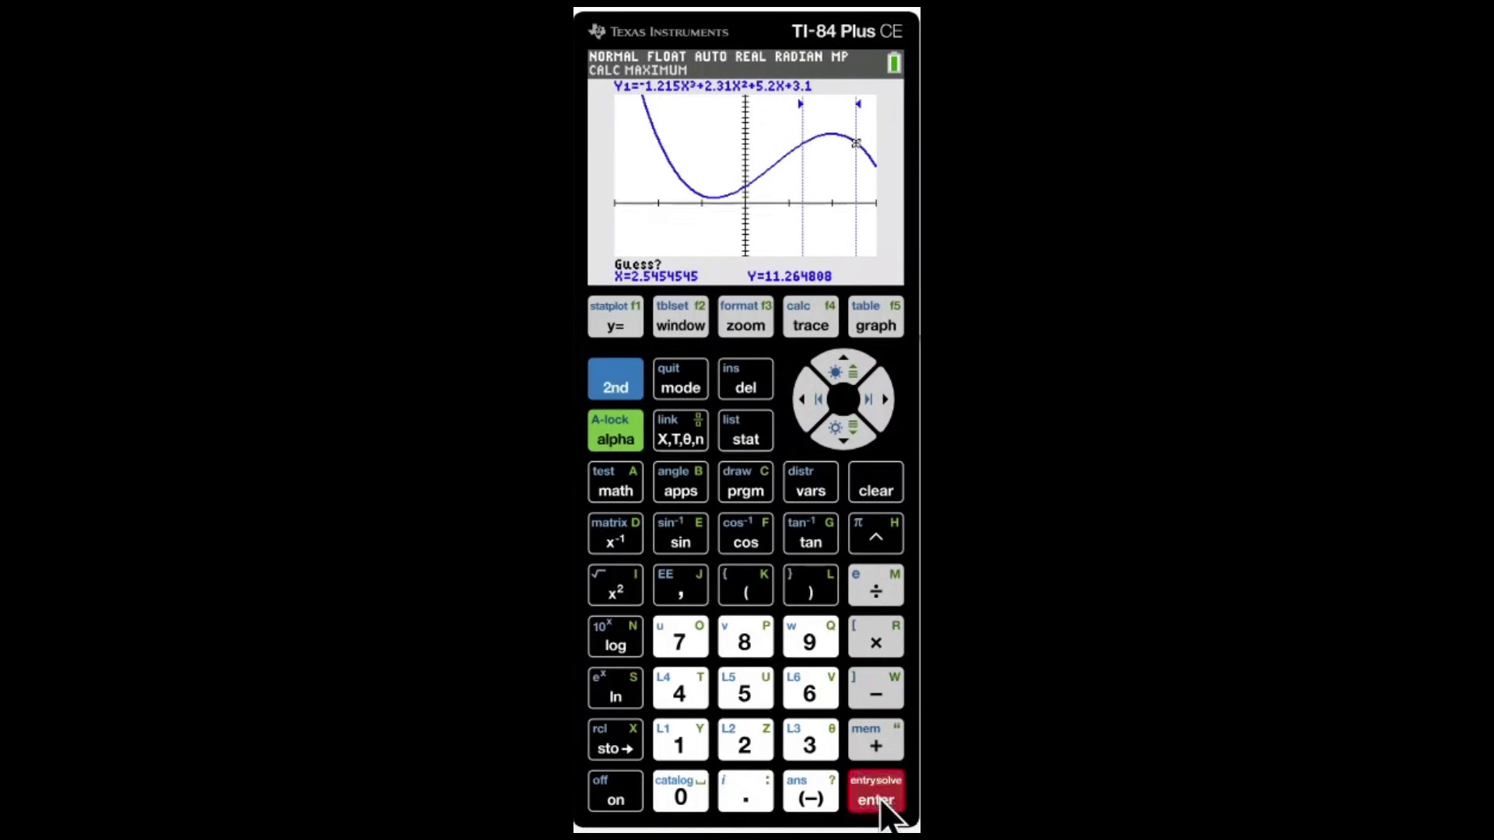
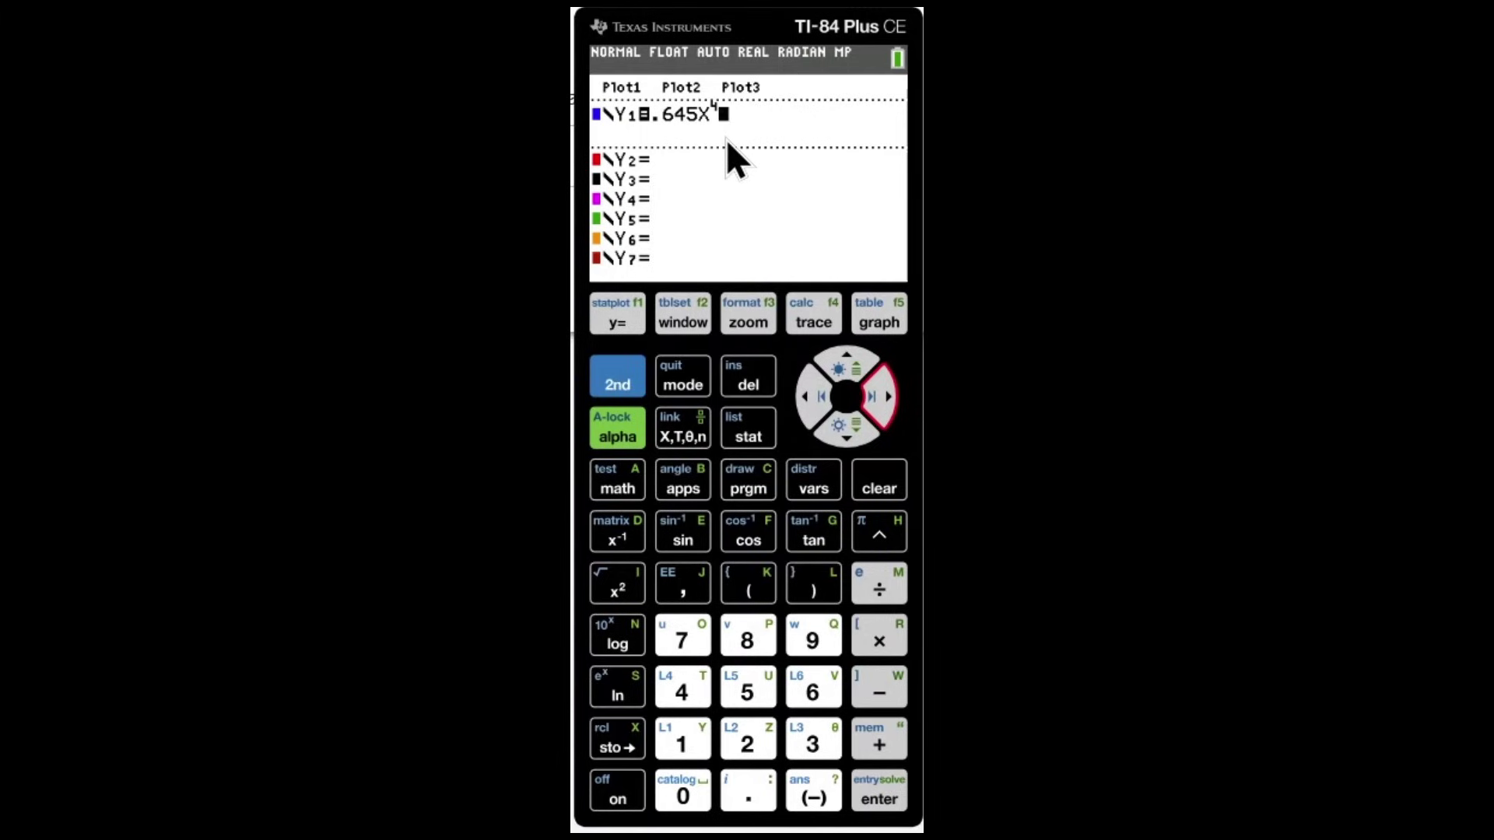
Add the term -2.67X^2 after .645X^4 in the Y1 function.
click(871, 688)
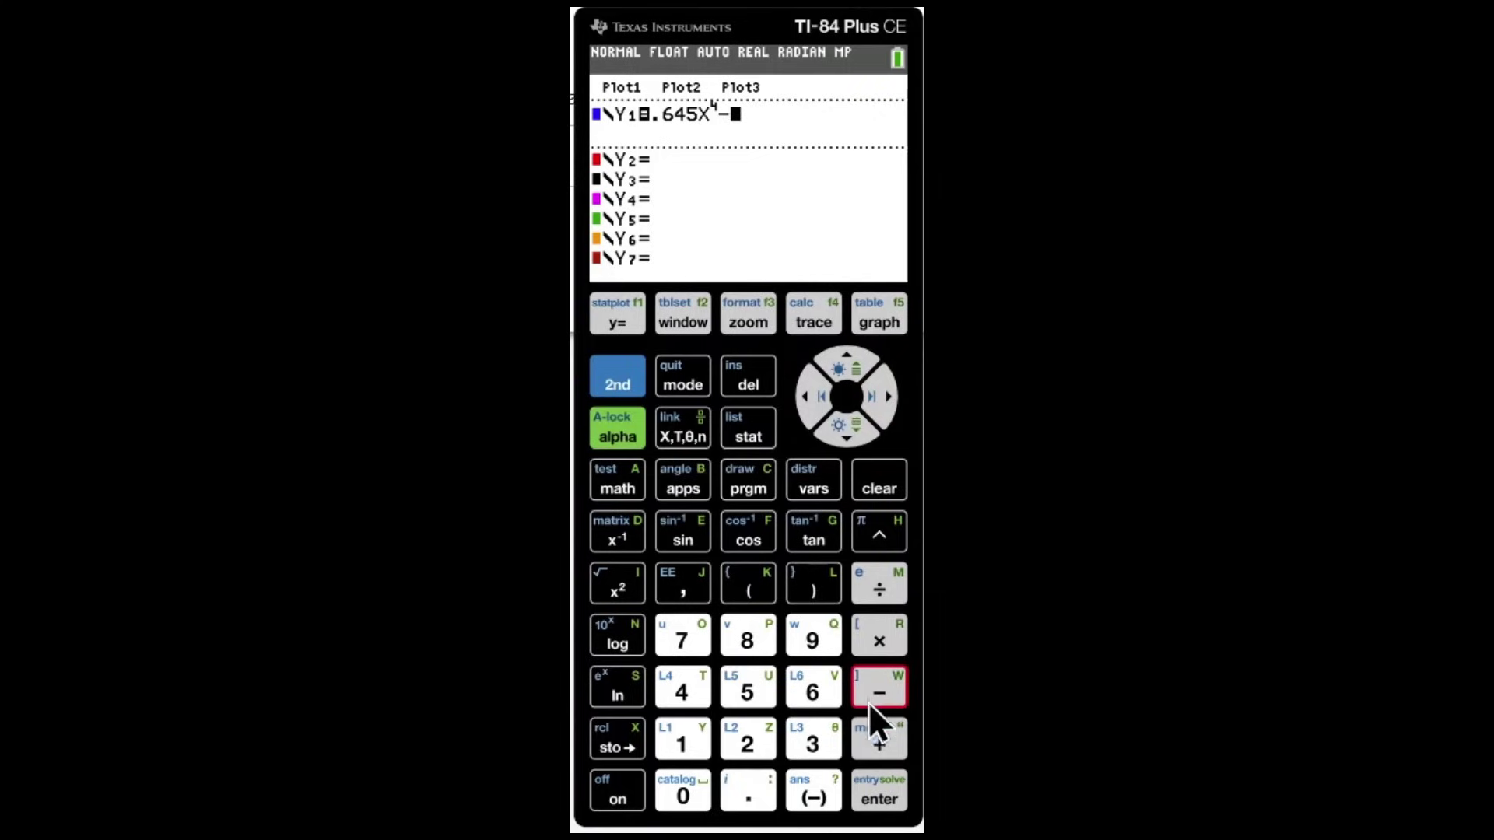
click(747, 744)
click(749, 793)
click(812, 692)
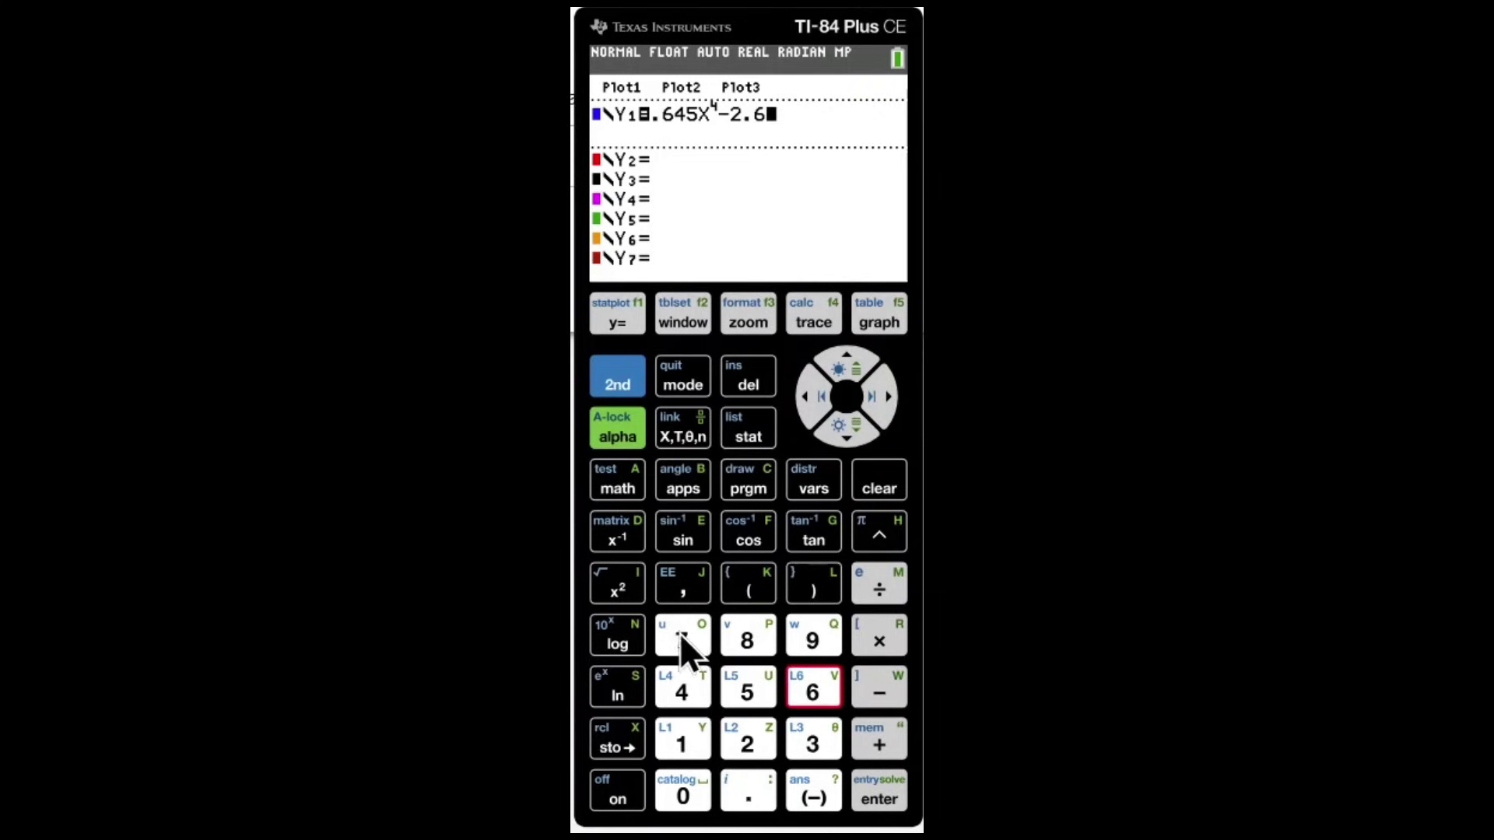
click(679, 634)
click(683, 433)
click(873, 532)
click(747, 744)
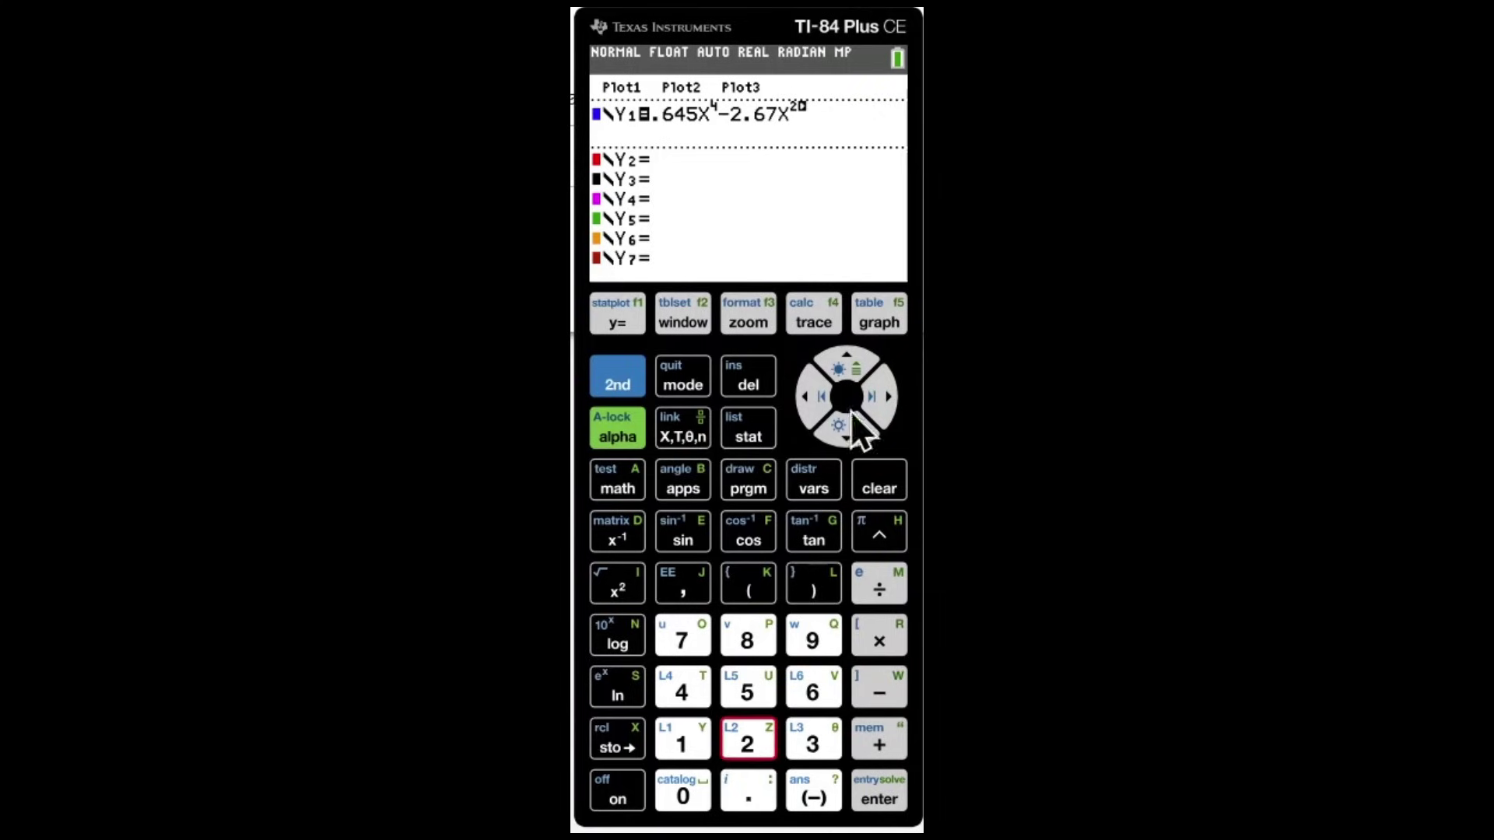
click(881, 394)
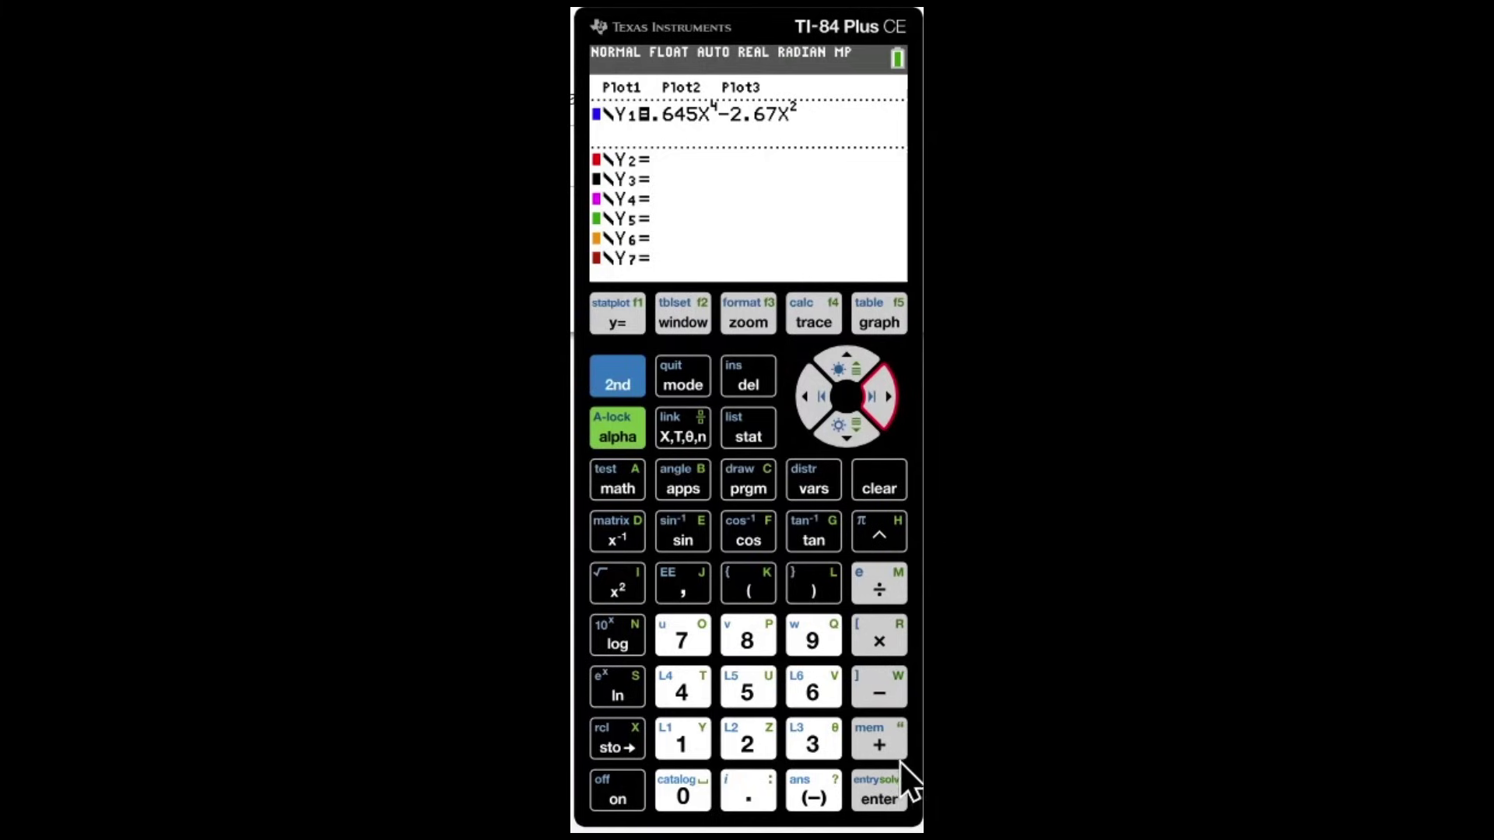
Complete the Y1 function with +1.34X-2.91 and draw its graph.
click(879, 743)
click(682, 743)
click(749, 793)
click(813, 744)
click(681, 691)
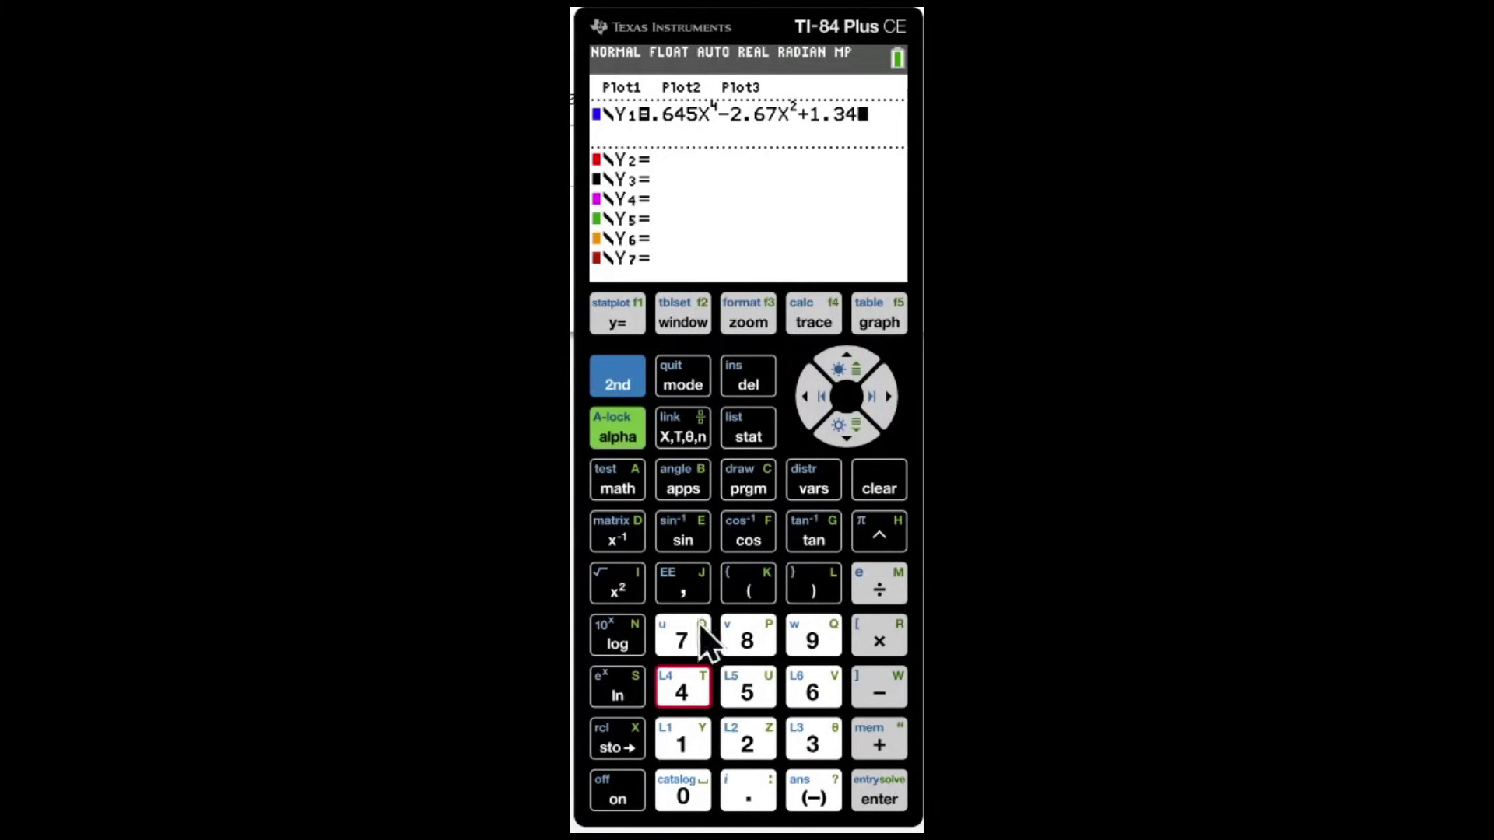
click(686, 437)
click(873, 685)
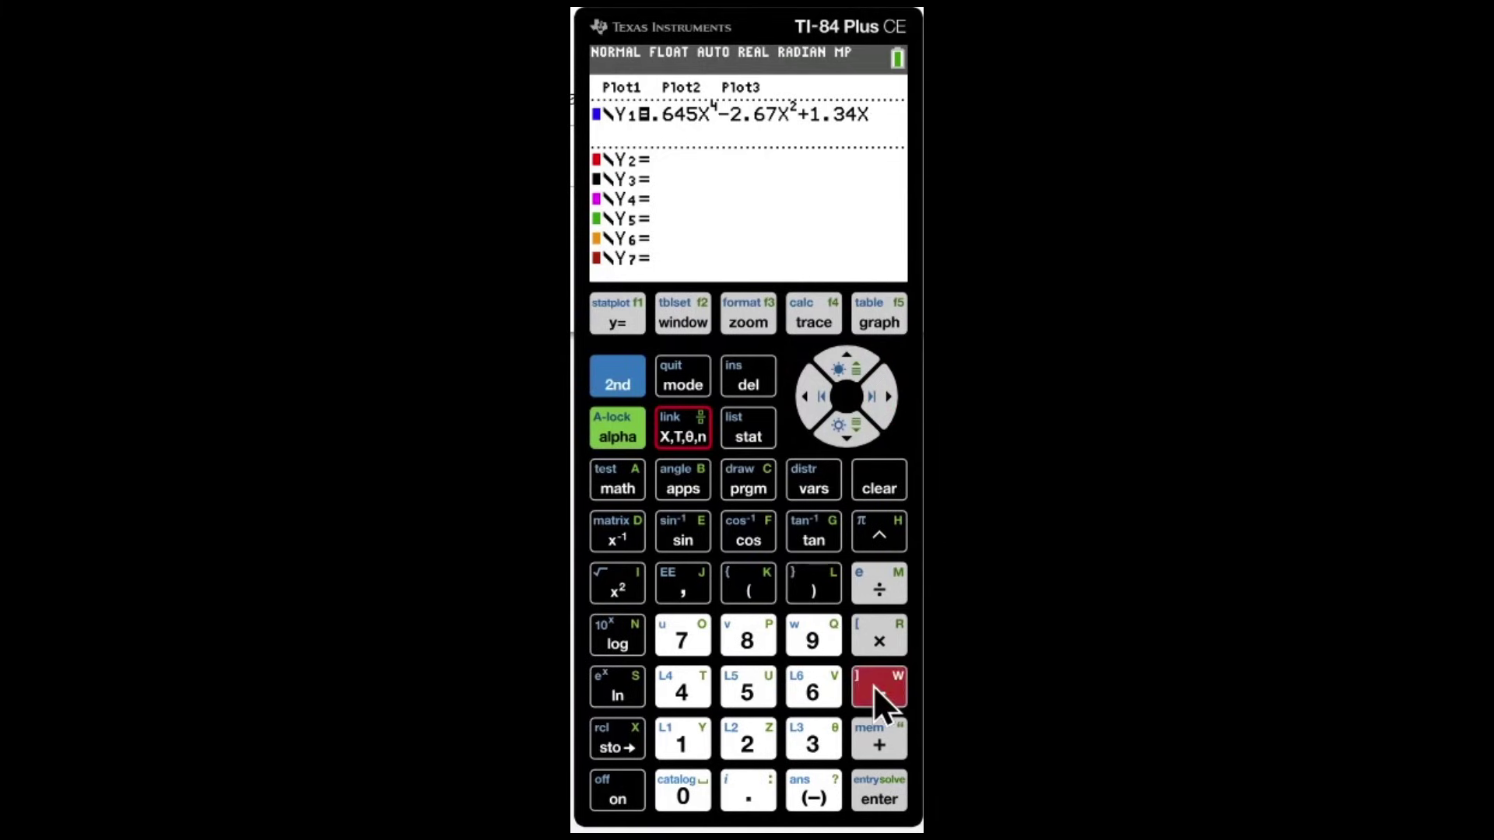
click(747, 744)
click(748, 794)
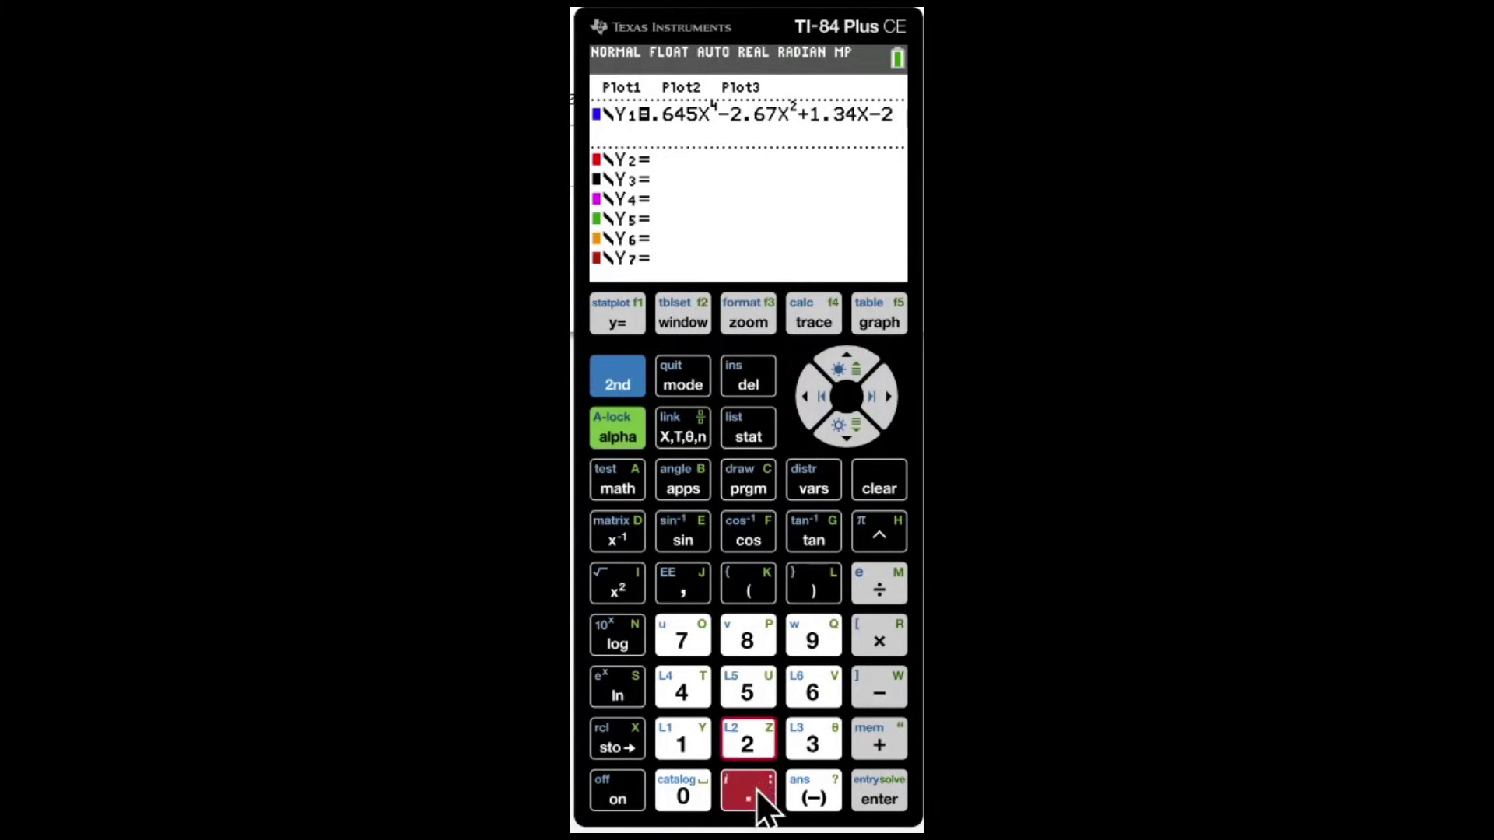
click(809, 638)
click(682, 743)
click(876, 321)
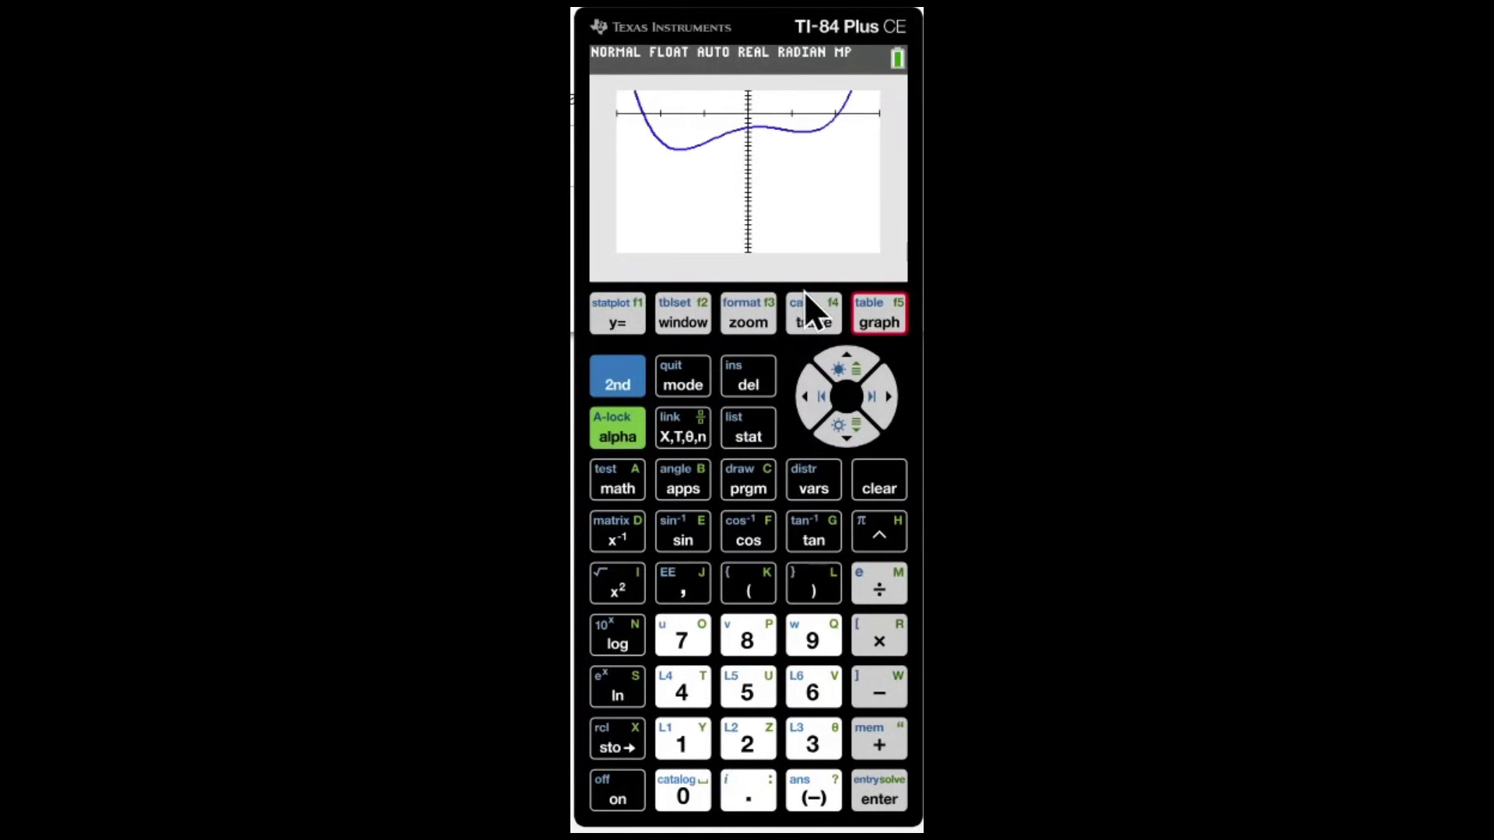
Set the viewing window's Ymin to -5 and Ymax to 20, and redraw the graph.
click(691, 319)
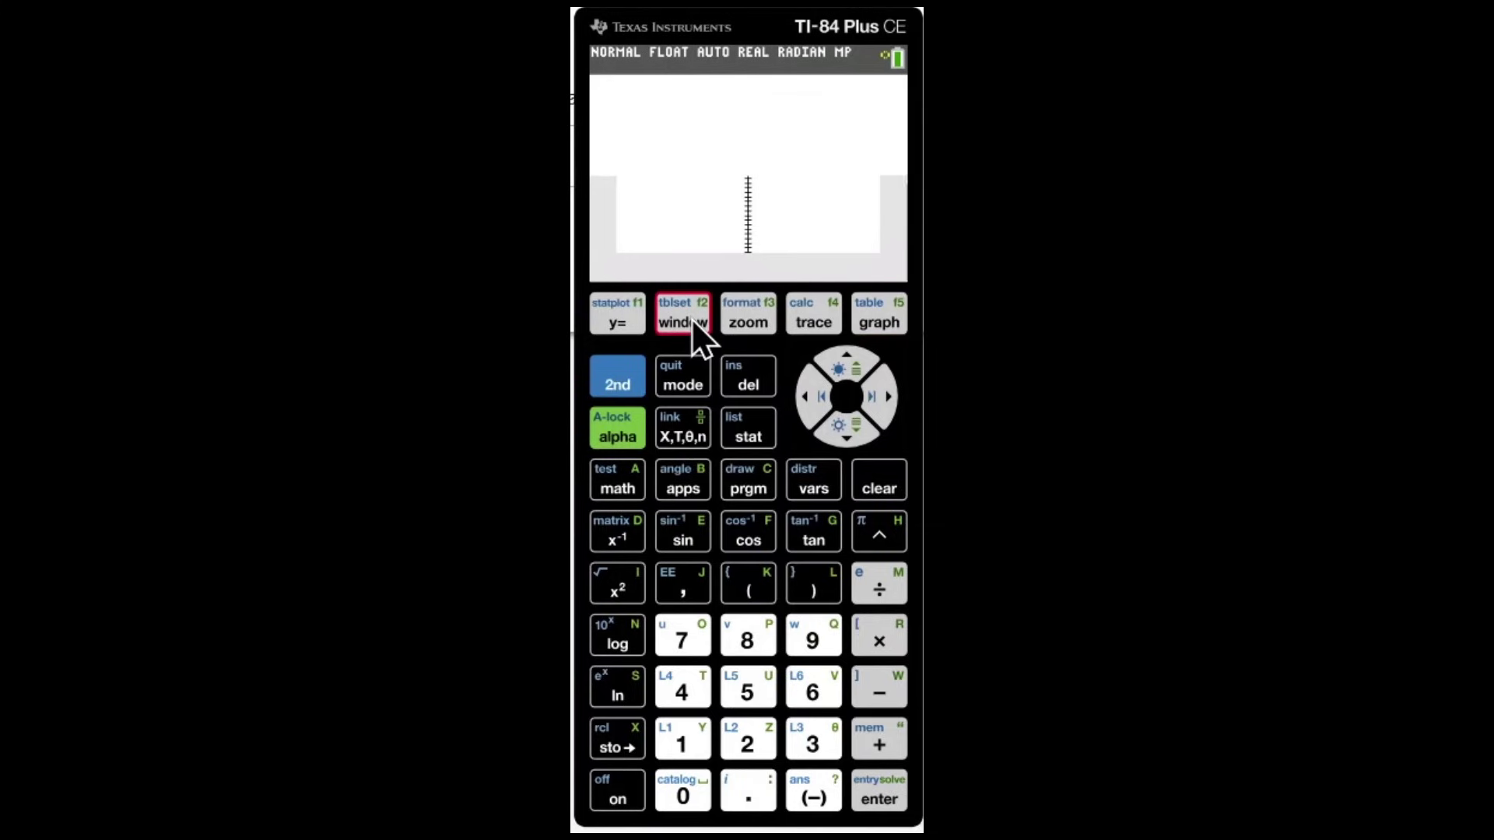
click(844, 424)
click(844, 424)
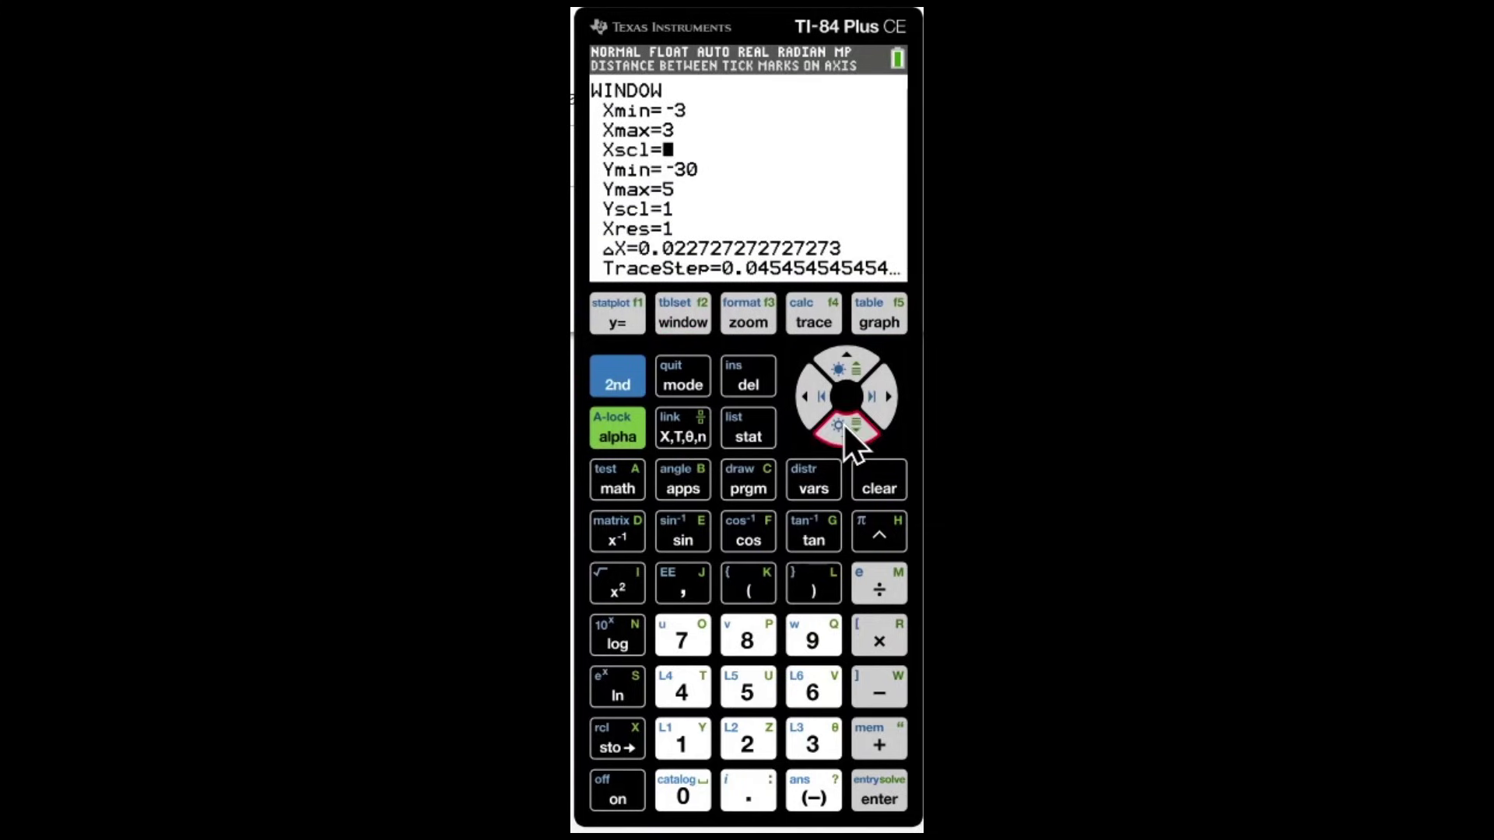
click(844, 427)
click(844, 427)
click(845, 367)
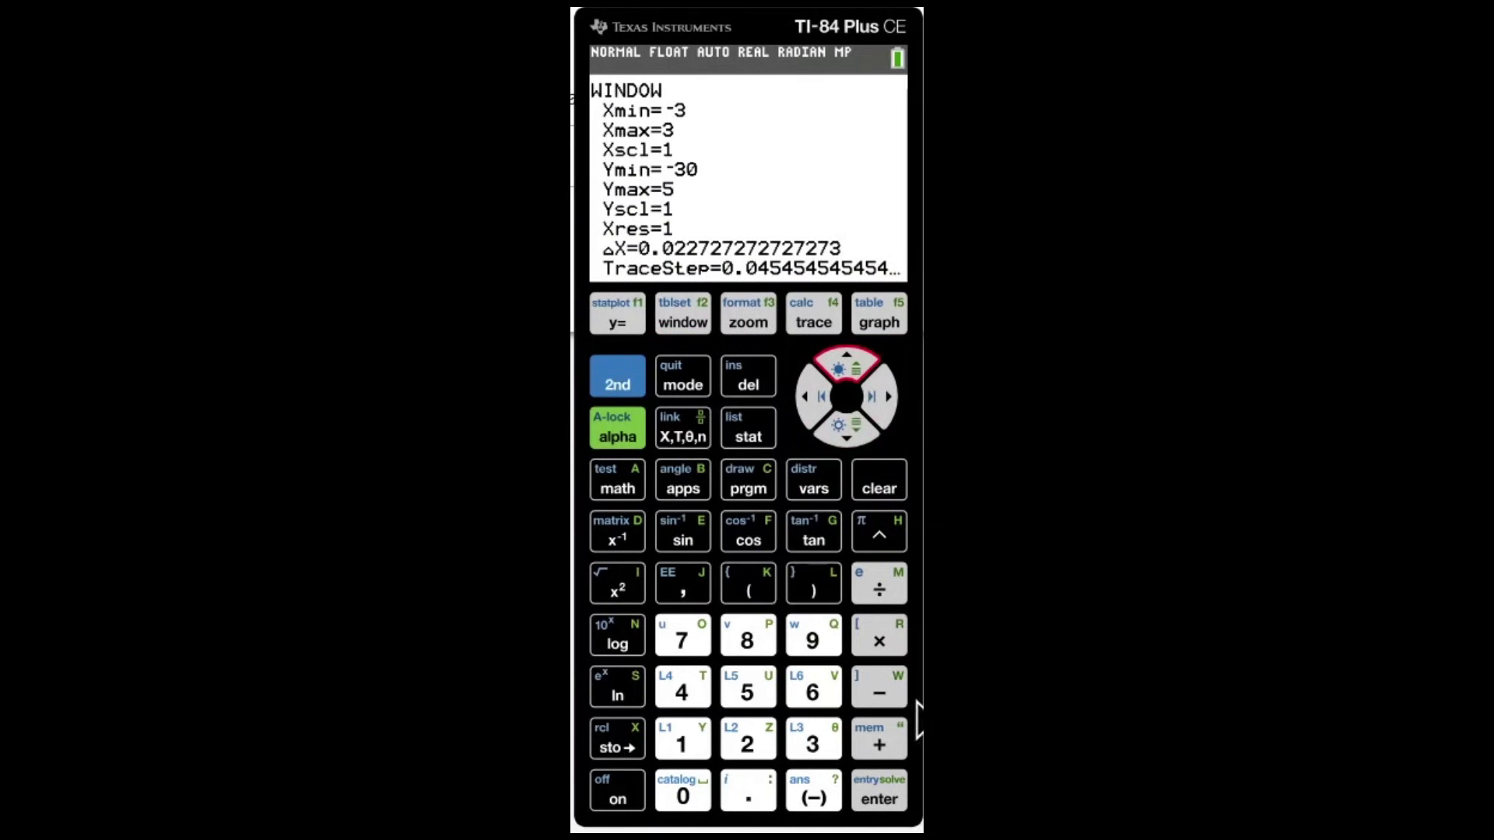
click(827, 781)
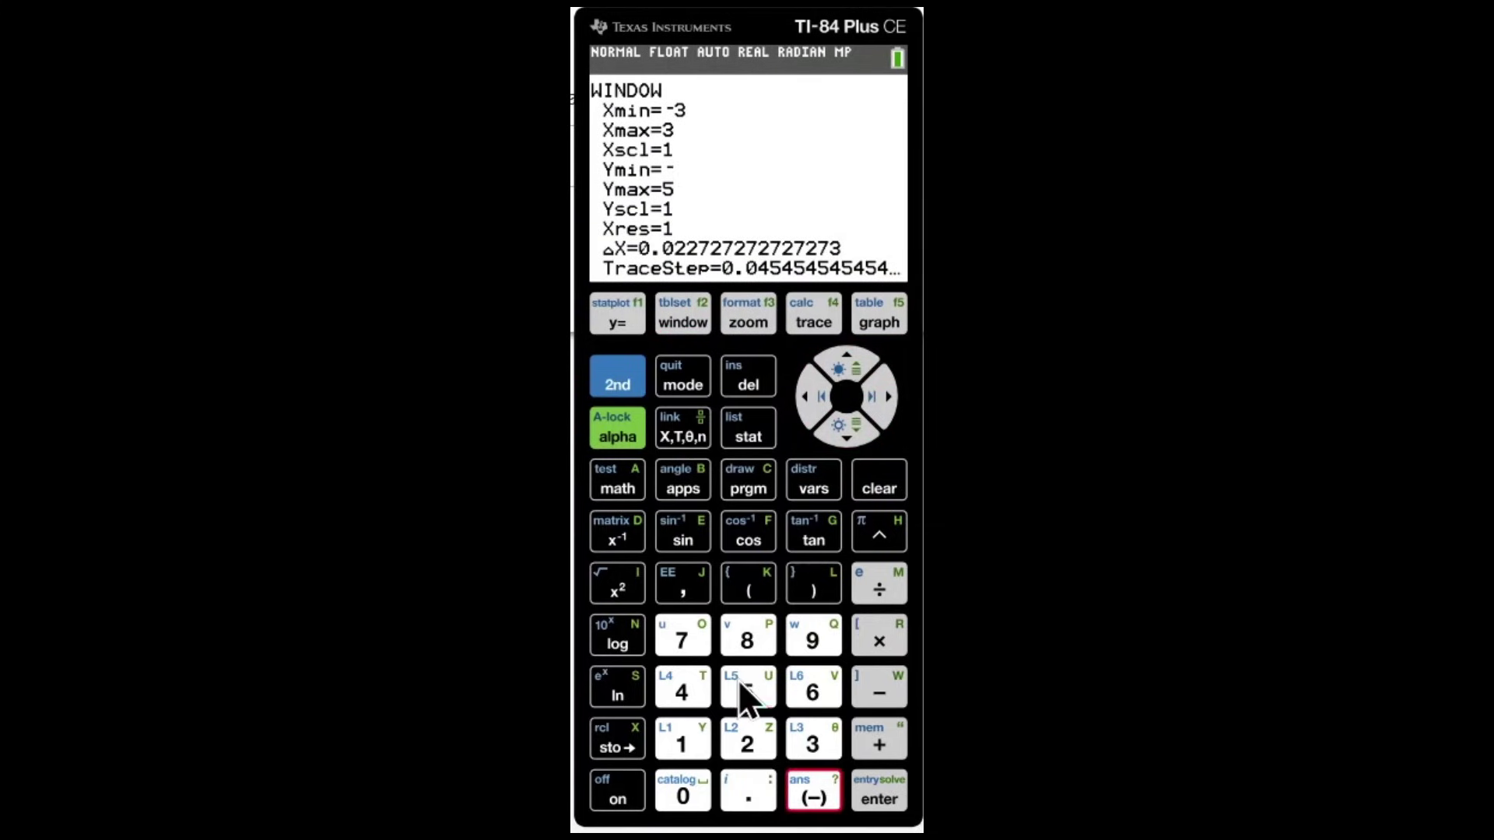
click(740, 676)
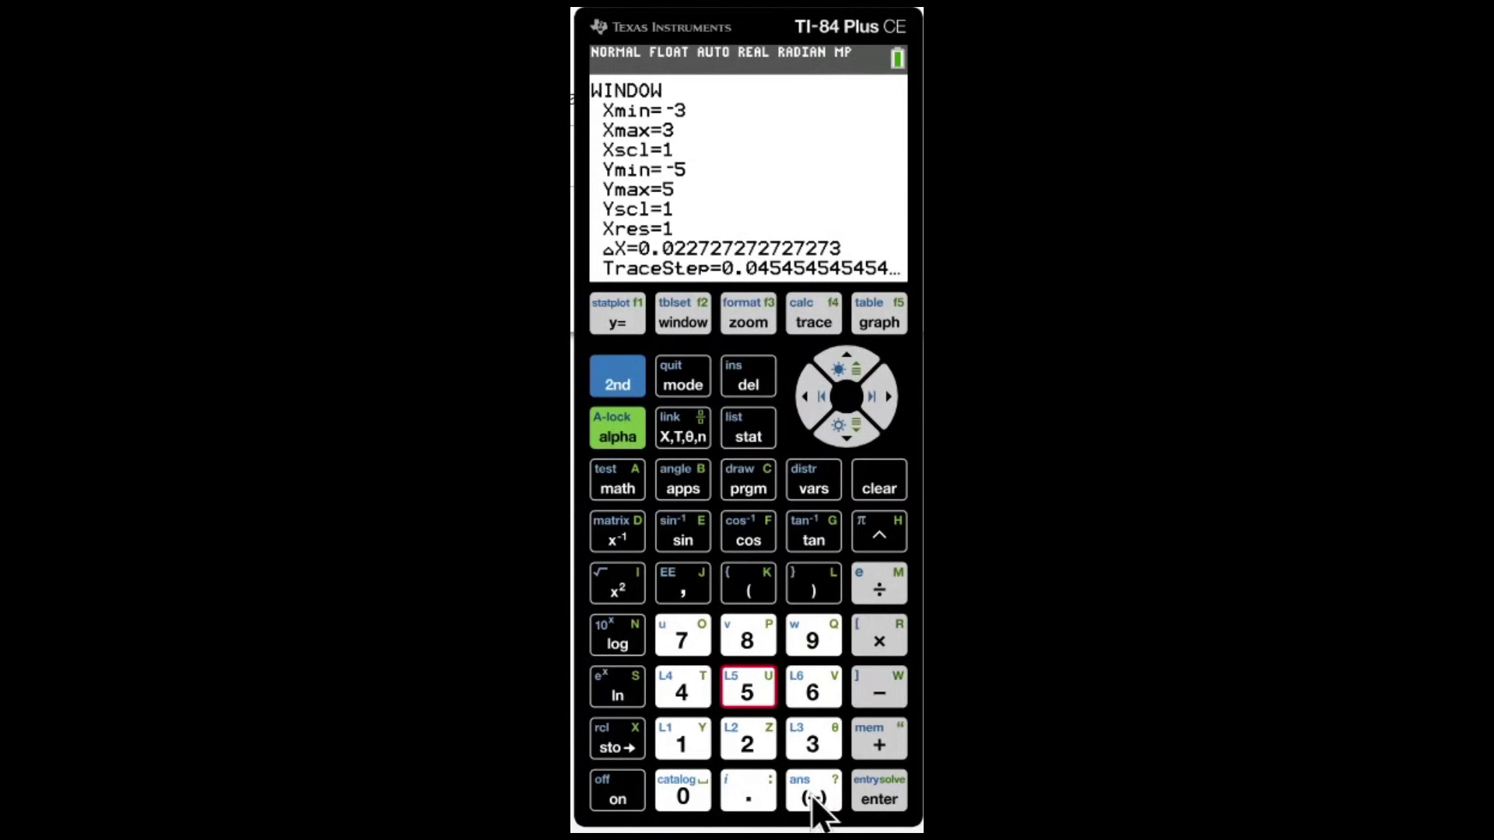
click(842, 428)
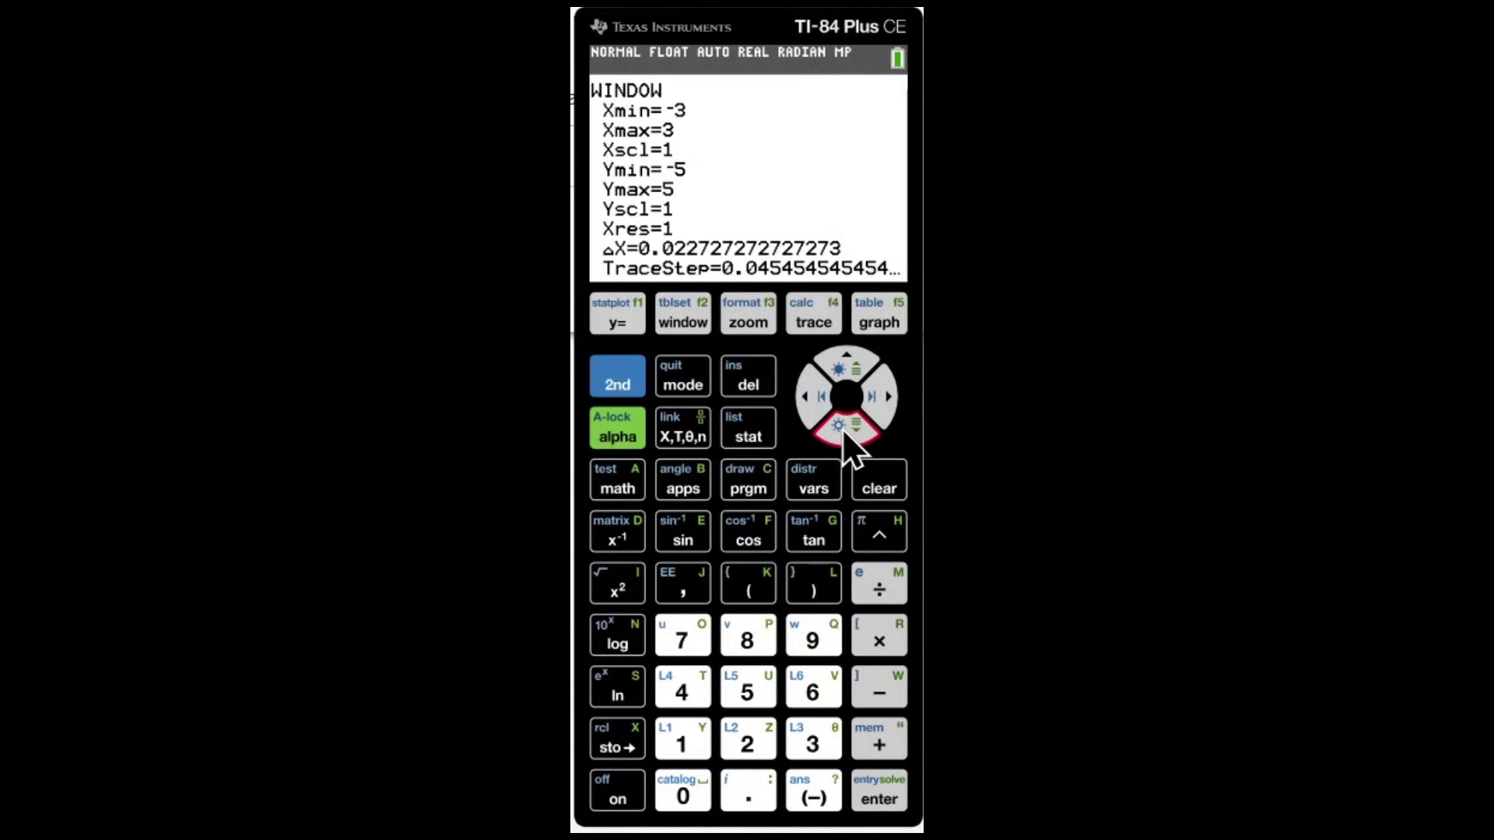
click(743, 743)
click(683, 792)
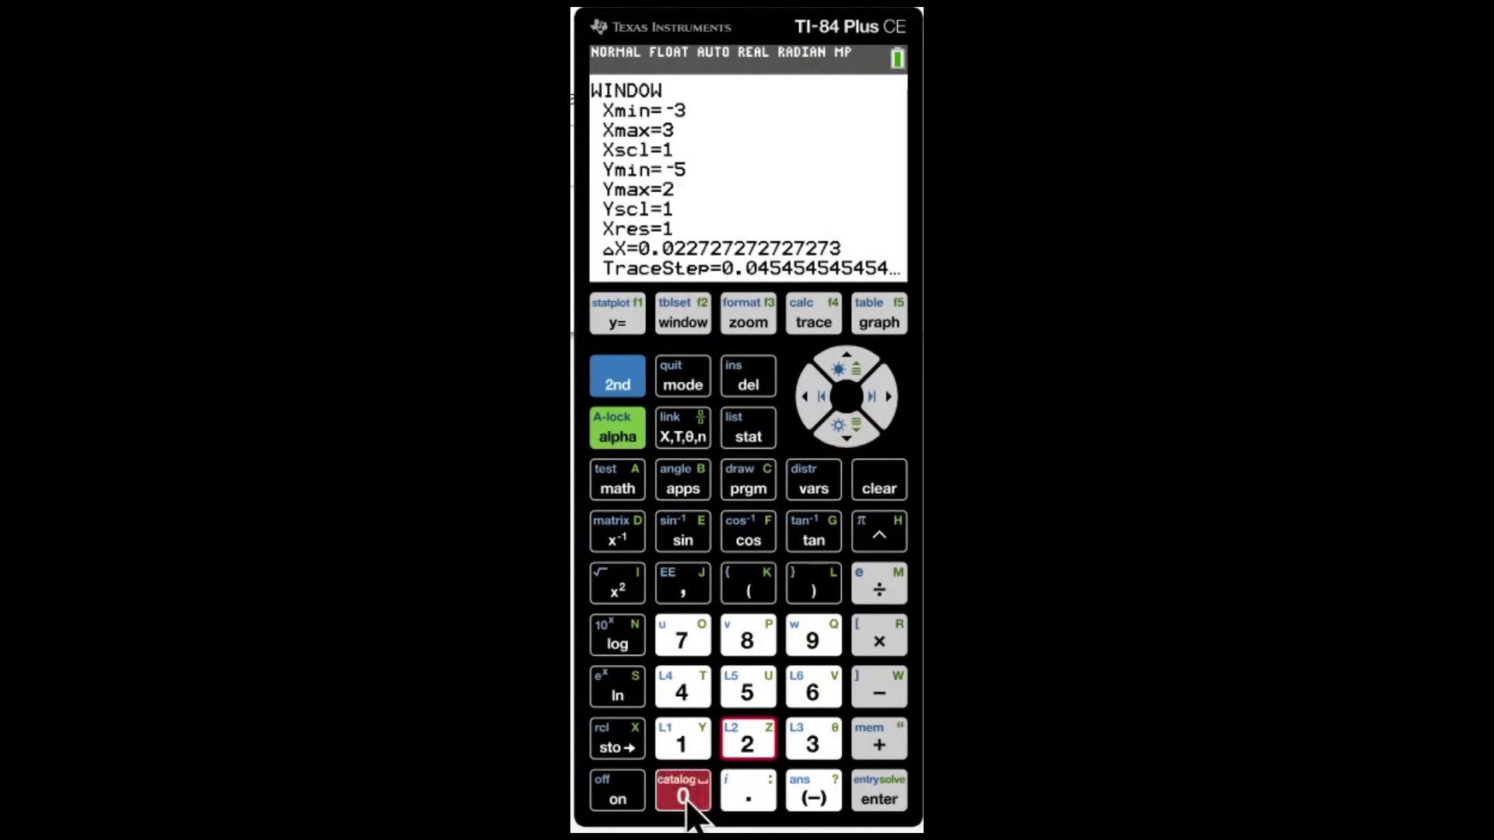
click(879, 319)
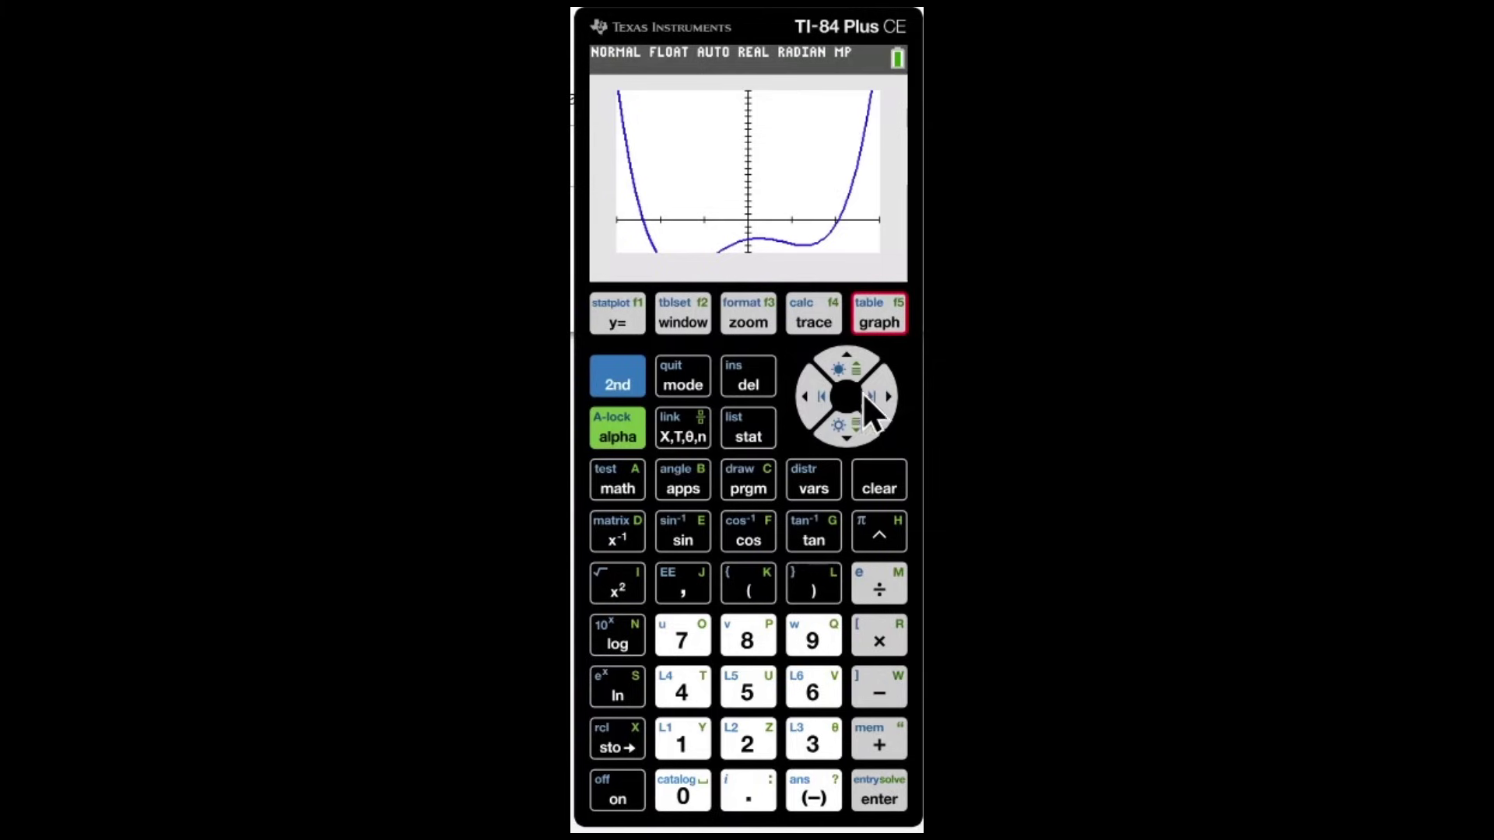
Set the viewing window's Ymin to -10 and redraw the graph.
click(684, 320)
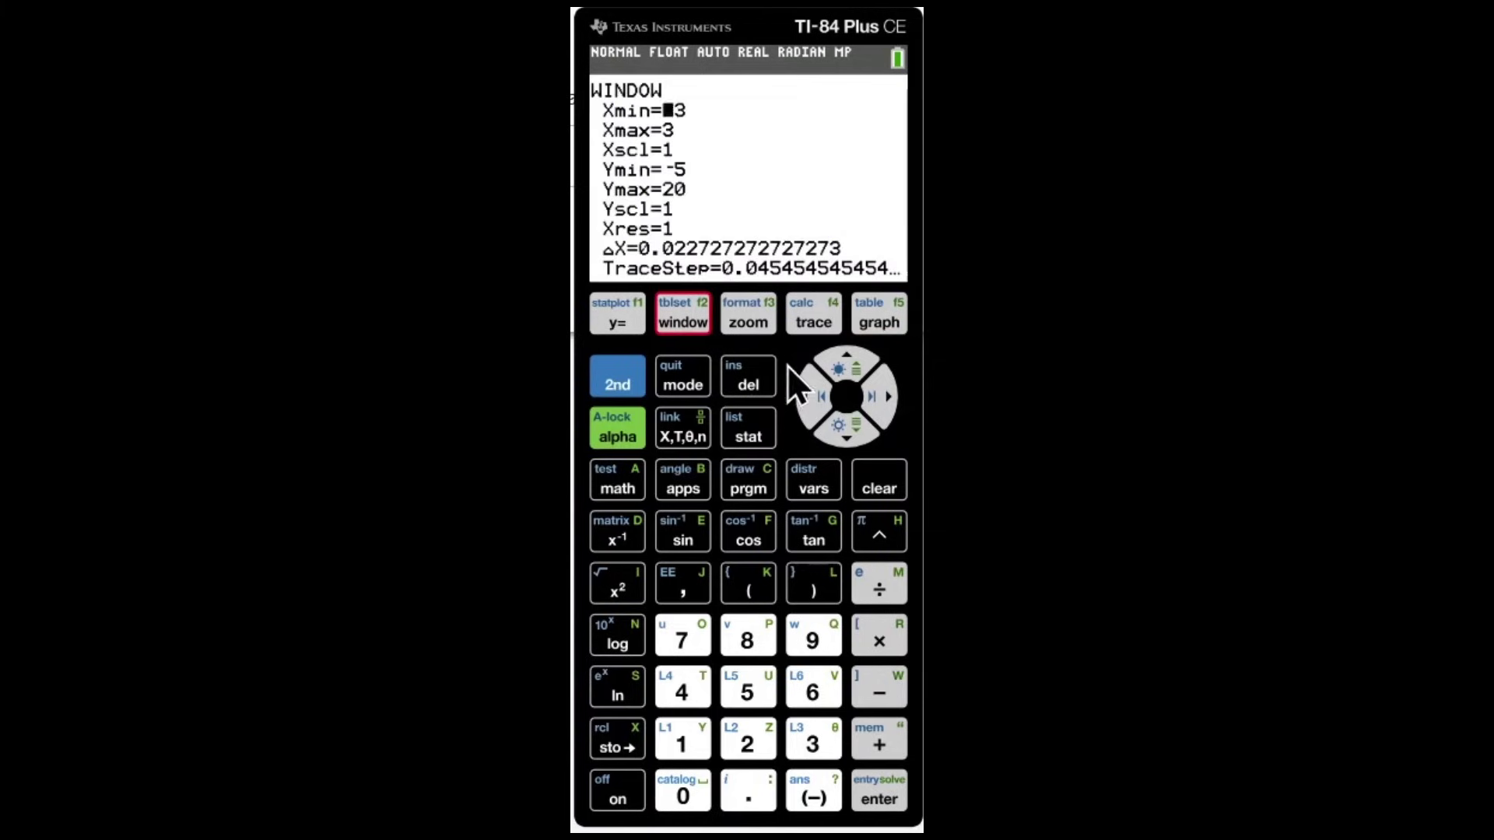
click(840, 430)
click(839, 428)
click(839, 428)
click(839, 428)
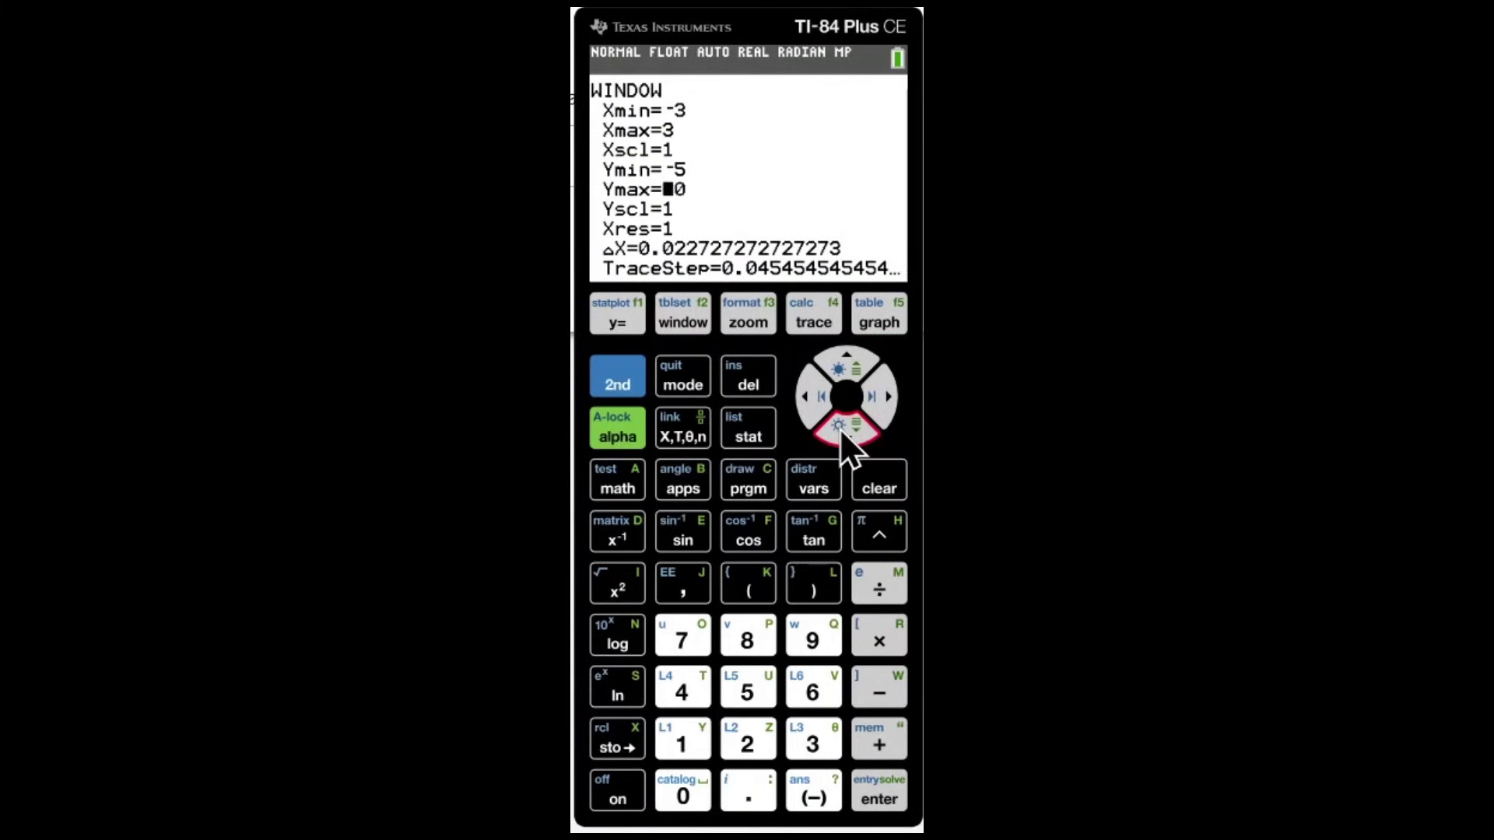
click(847, 372)
click(813, 792)
click(683, 744)
click(683, 792)
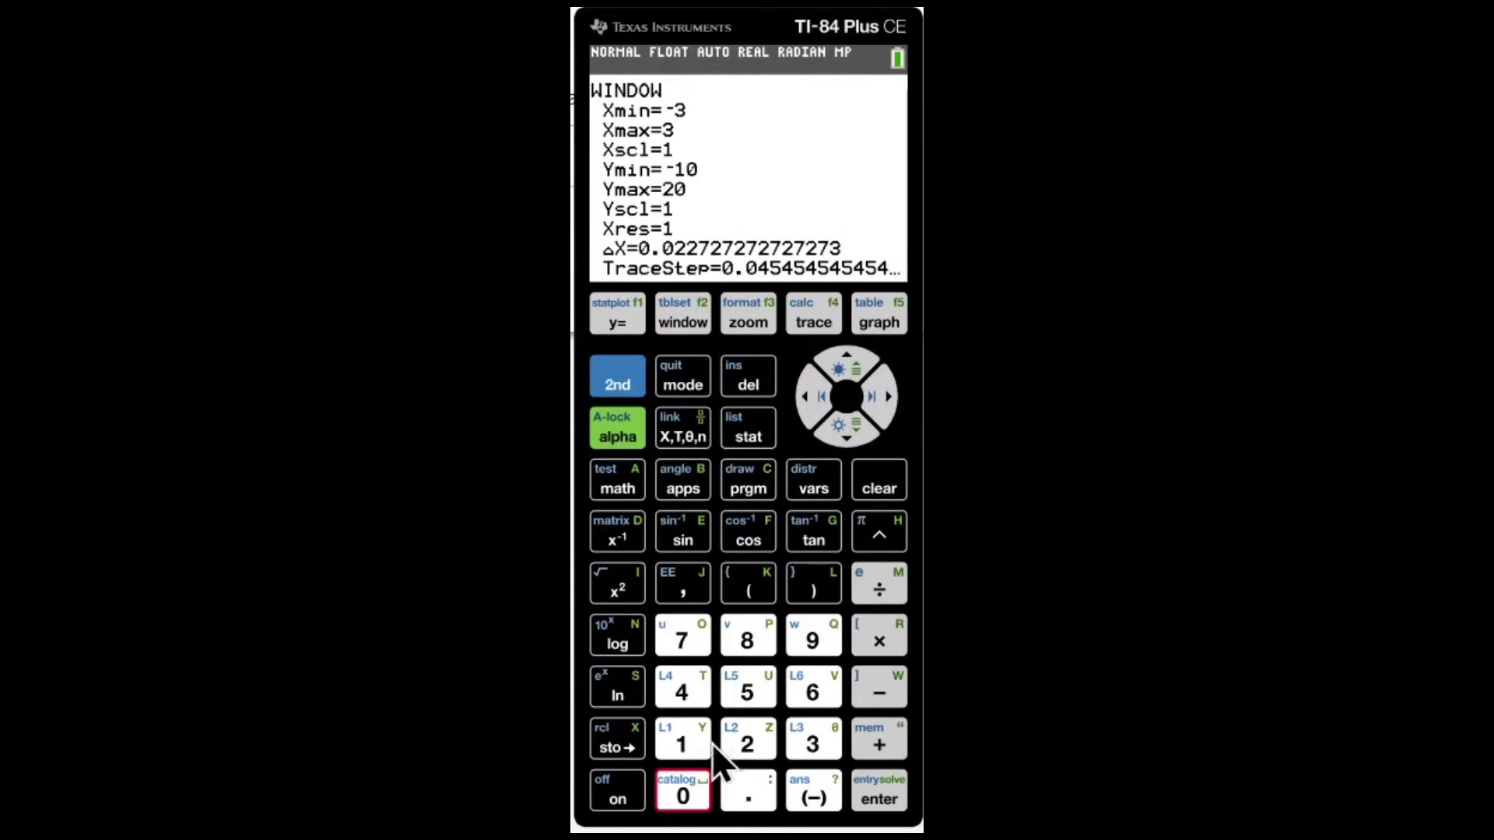
click(856, 315)
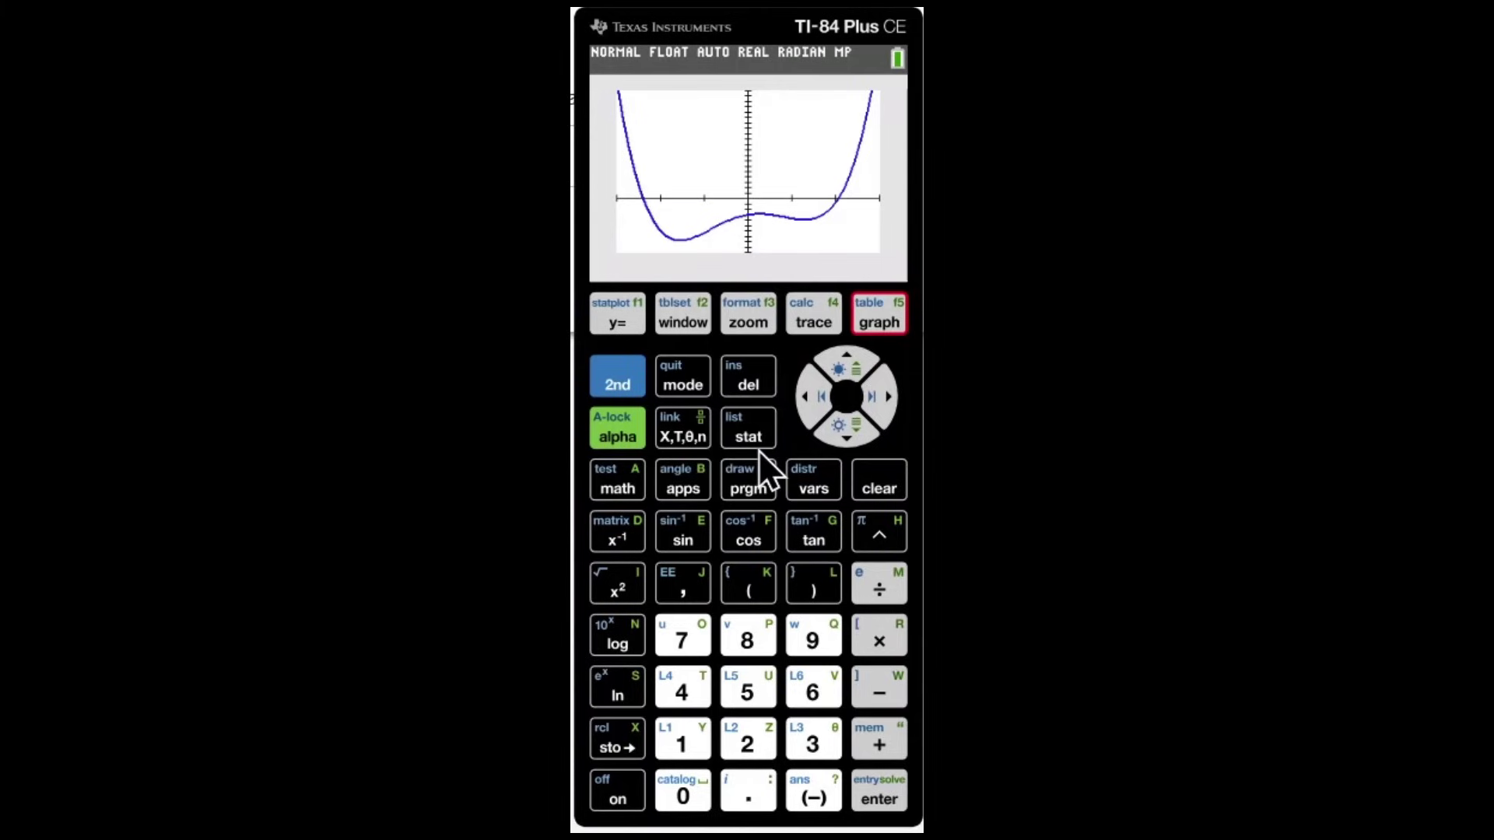
Calculate the local minimum of Y1 in the dip at negative X, with left bound near X=-2, right bound and guess at about X=-1.23.
click(623, 386)
click(809, 321)
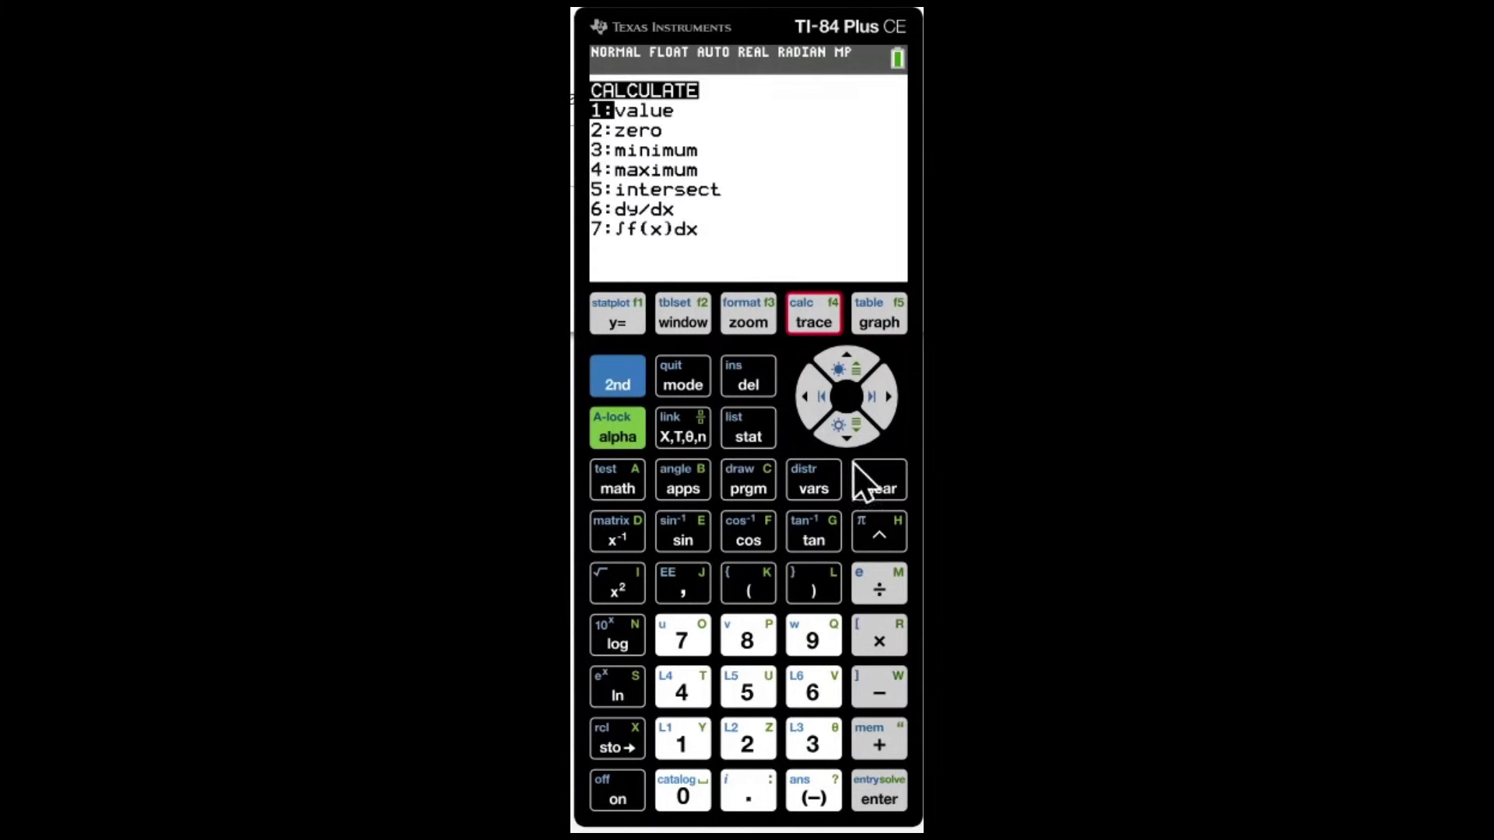
click(848, 428)
click(848, 428)
click(884, 792)
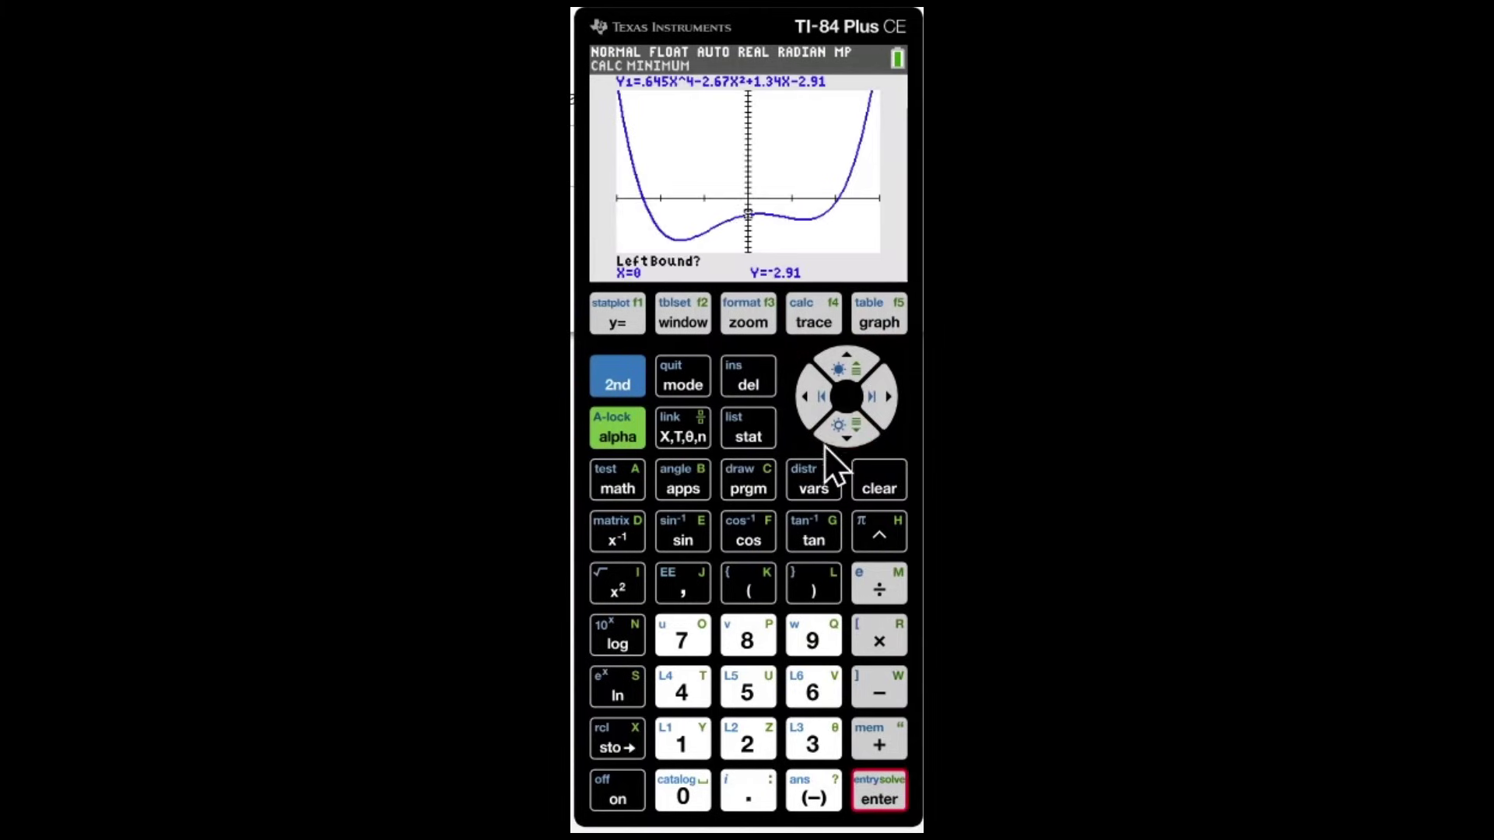
click(810, 399)
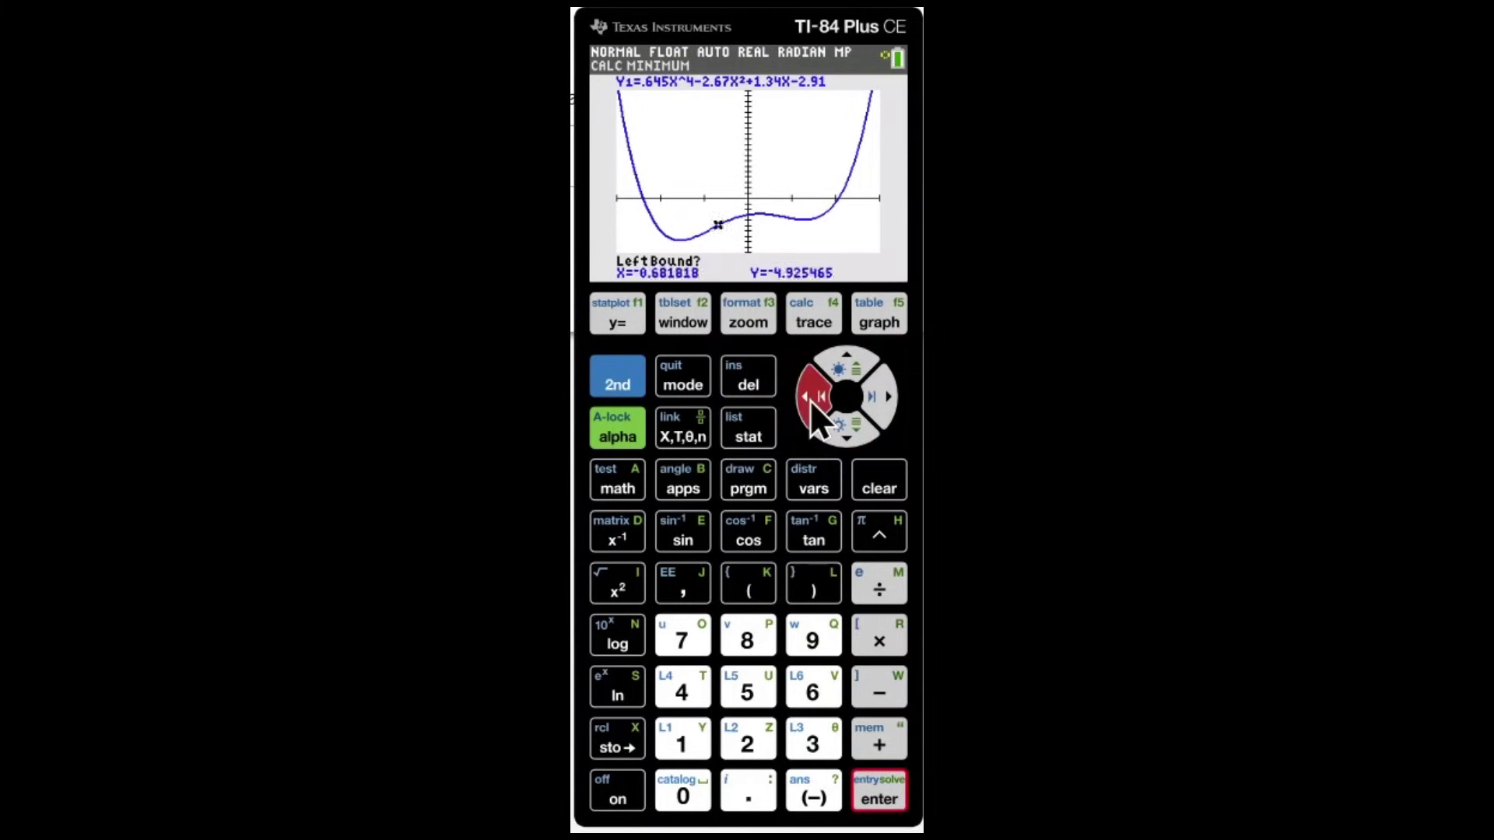
drag(810, 400, 886, 393)
click(876, 782)
click(880, 798)
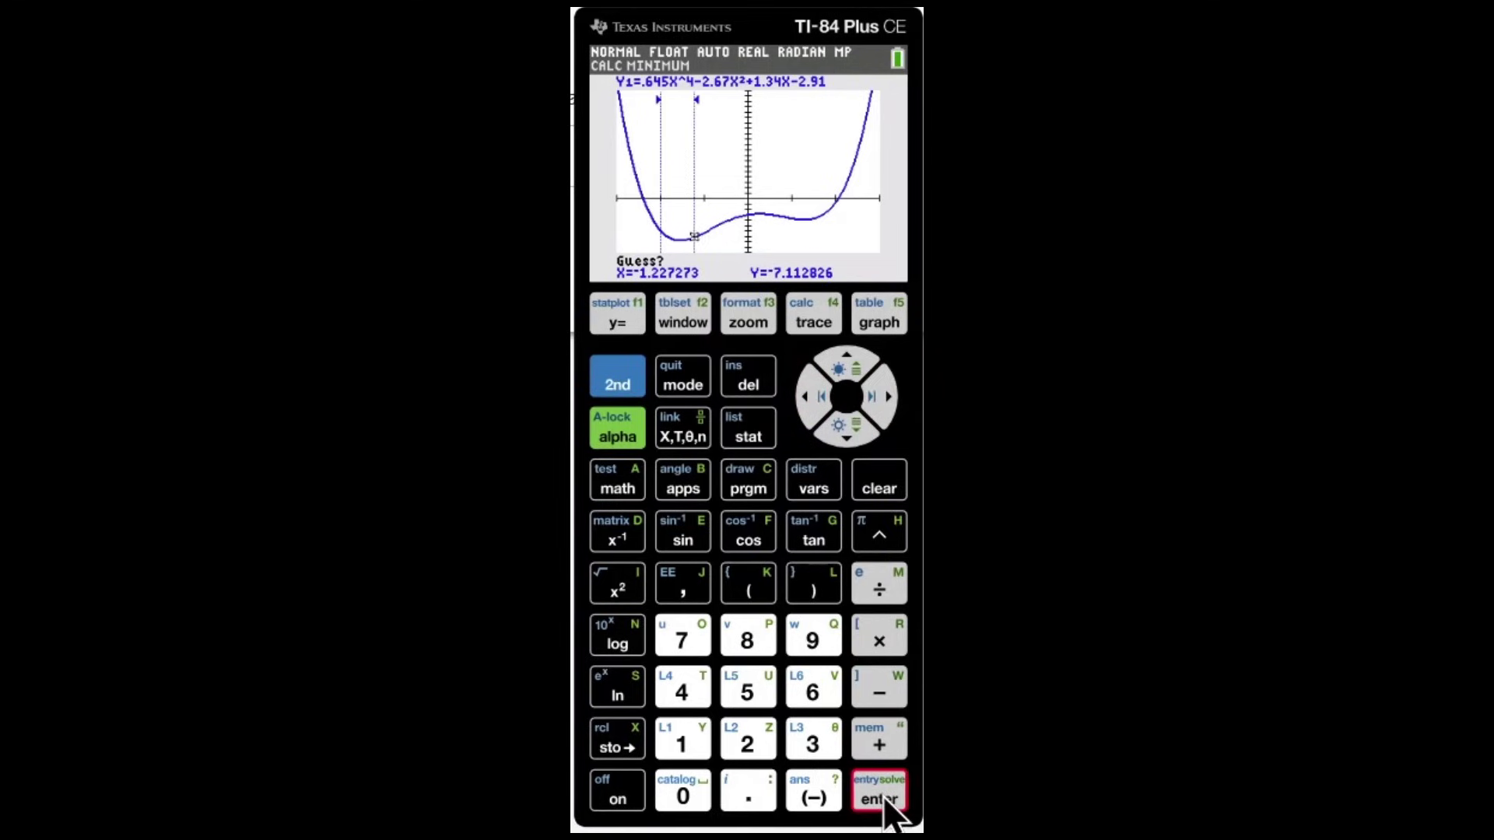
click(879, 797)
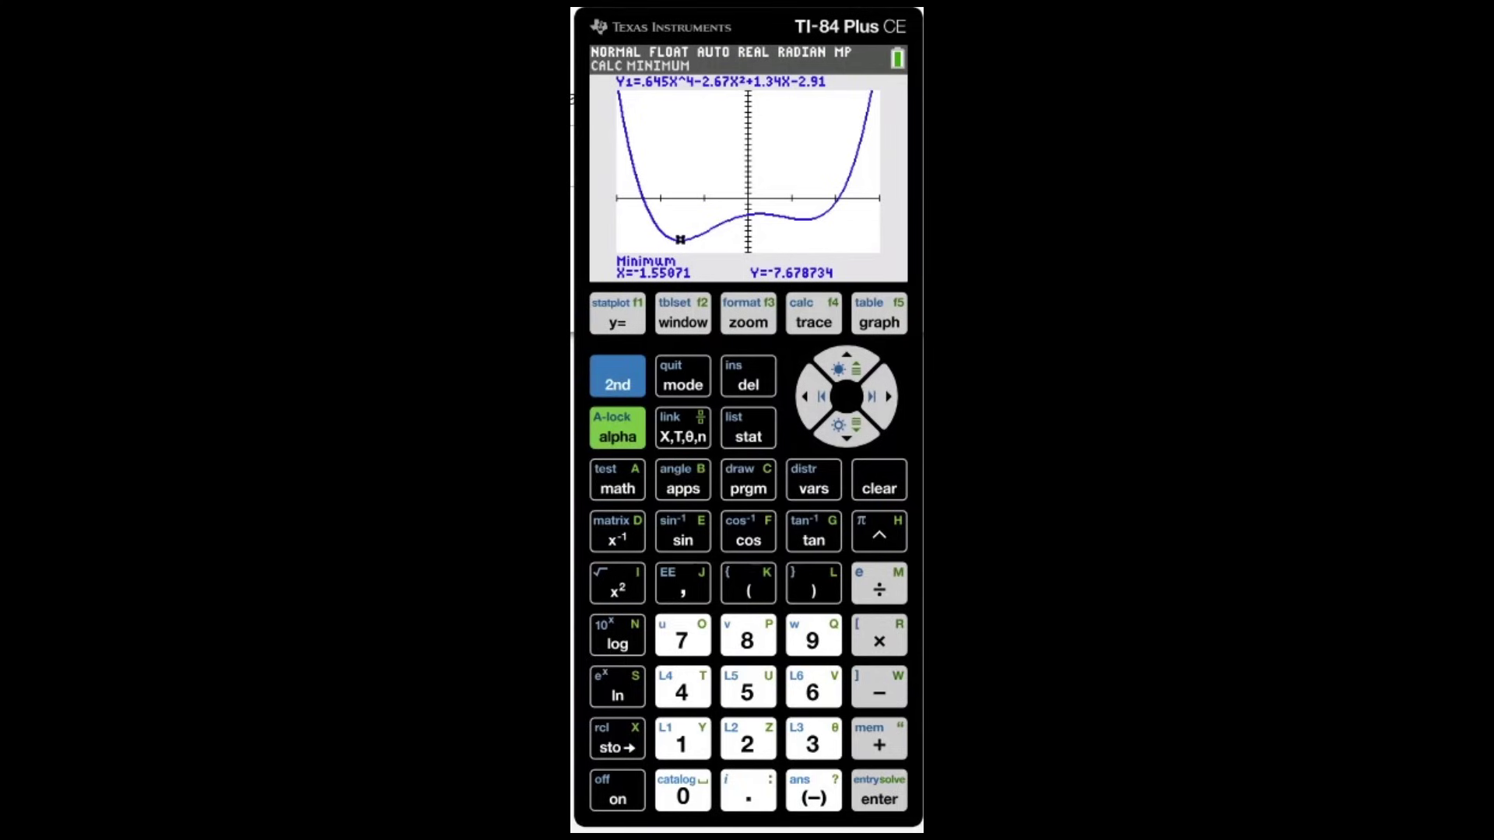
Calculate the local minimum of Y1 in the dip at positive X, with bounds on either side of it.
click(617, 377)
click(814, 322)
click(850, 432)
click(850, 432)
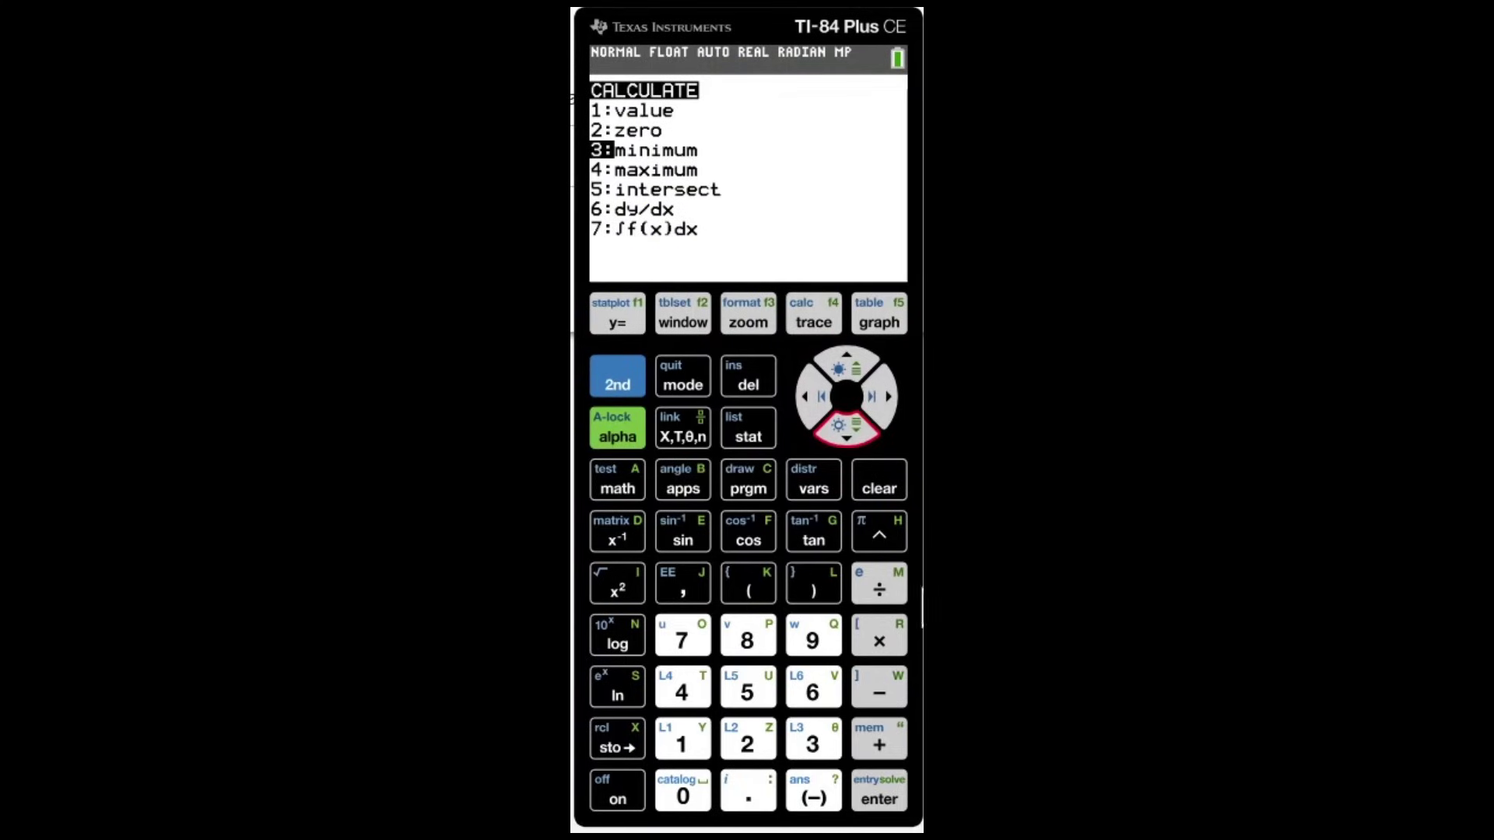
click(880, 795)
click(890, 395)
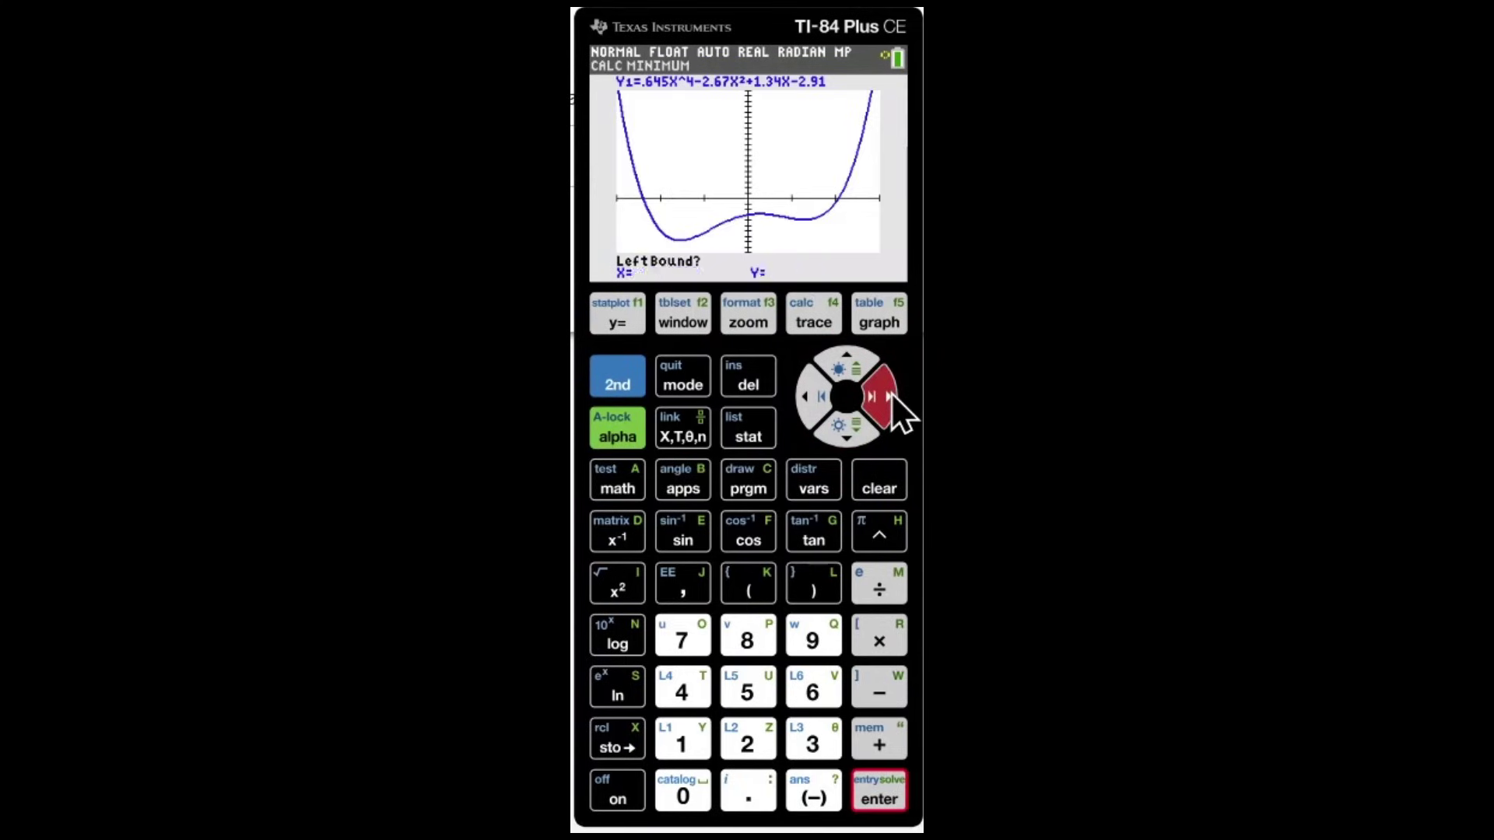
drag(890, 394, 876, 403)
click(895, 798)
click(889, 786)
click(886, 786)
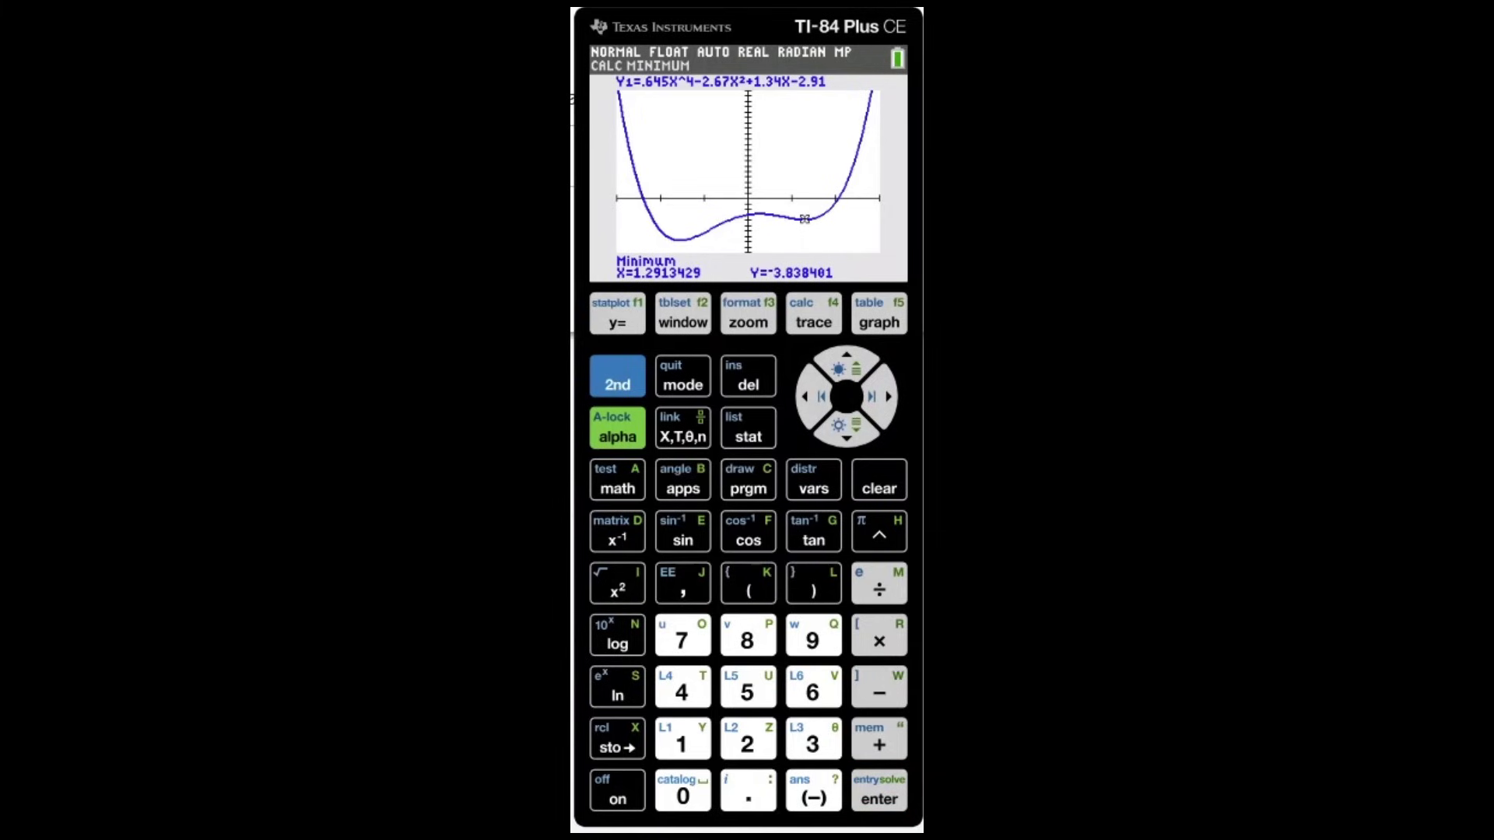
Start a maximum calculation on Y1 and set its left bound at about X=-0.18.
click(618, 376)
click(813, 319)
click(847, 427)
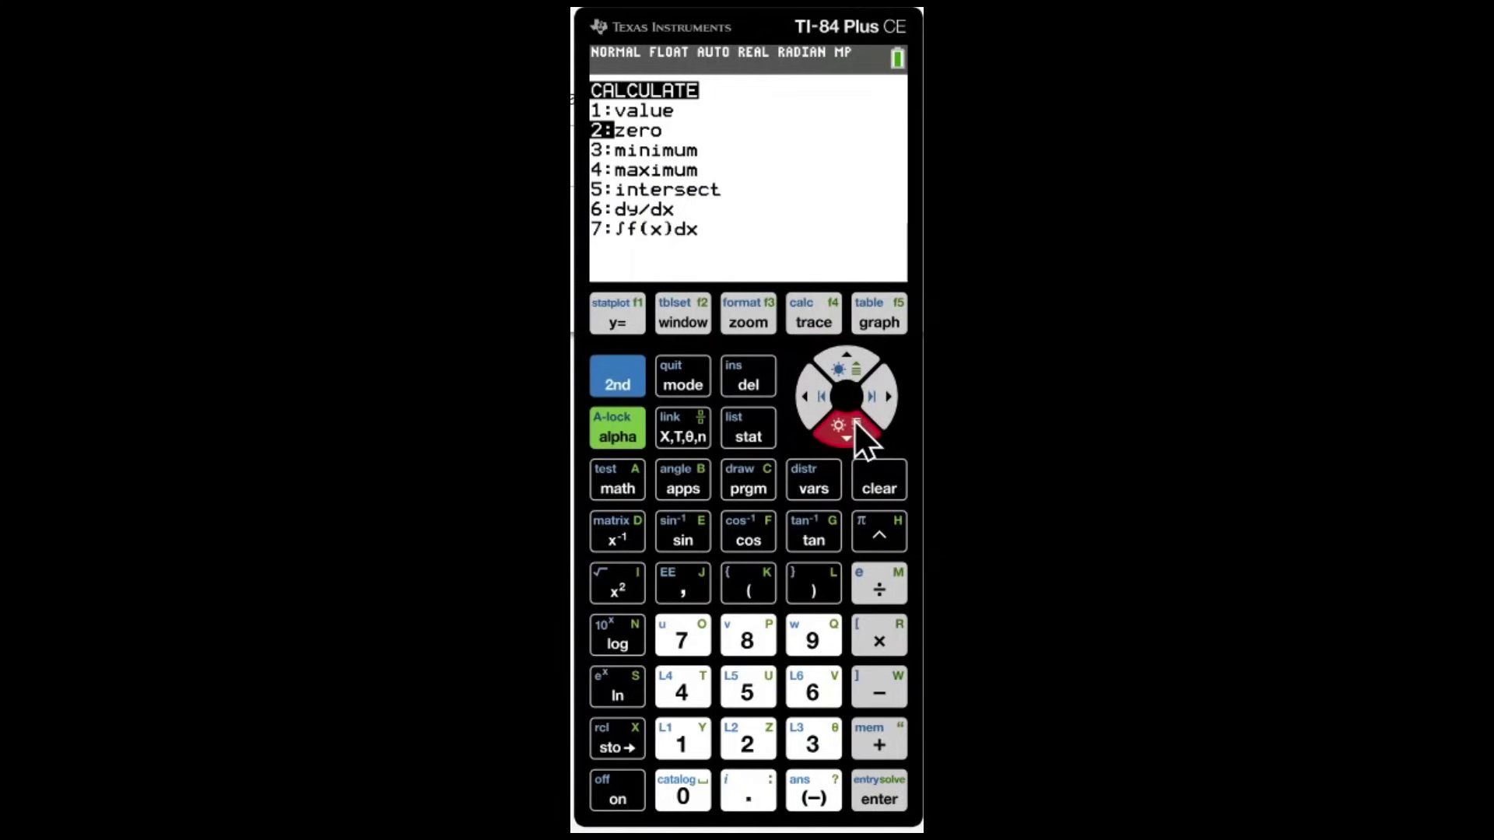
click(847, 427)
click(847, 426)
click(895, 813)
click(805, 381)
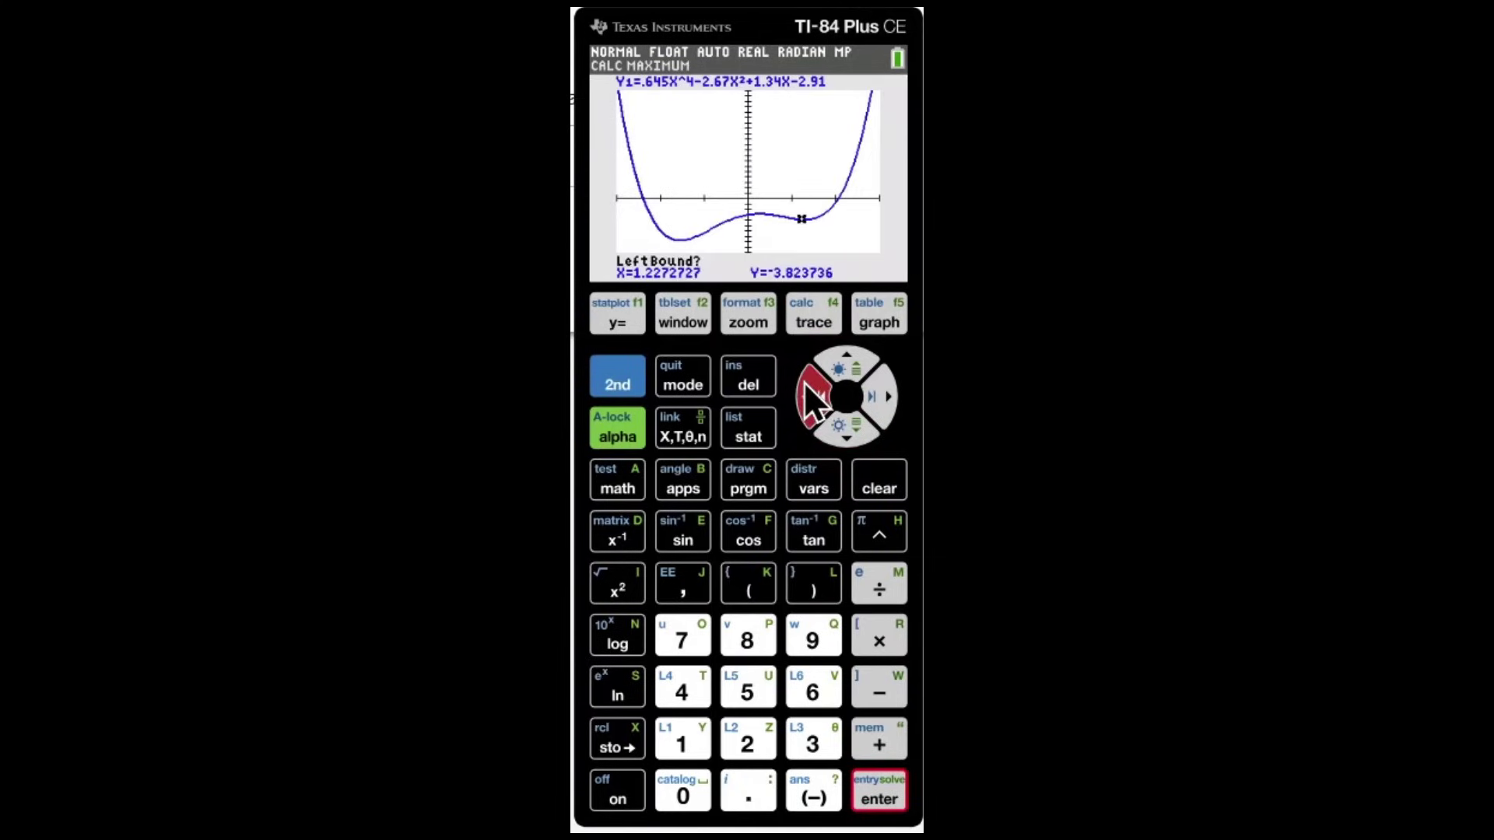
click(805, 381)
click(804, 381)
click(805, 381)
click(805, 381)
click(805, 381)
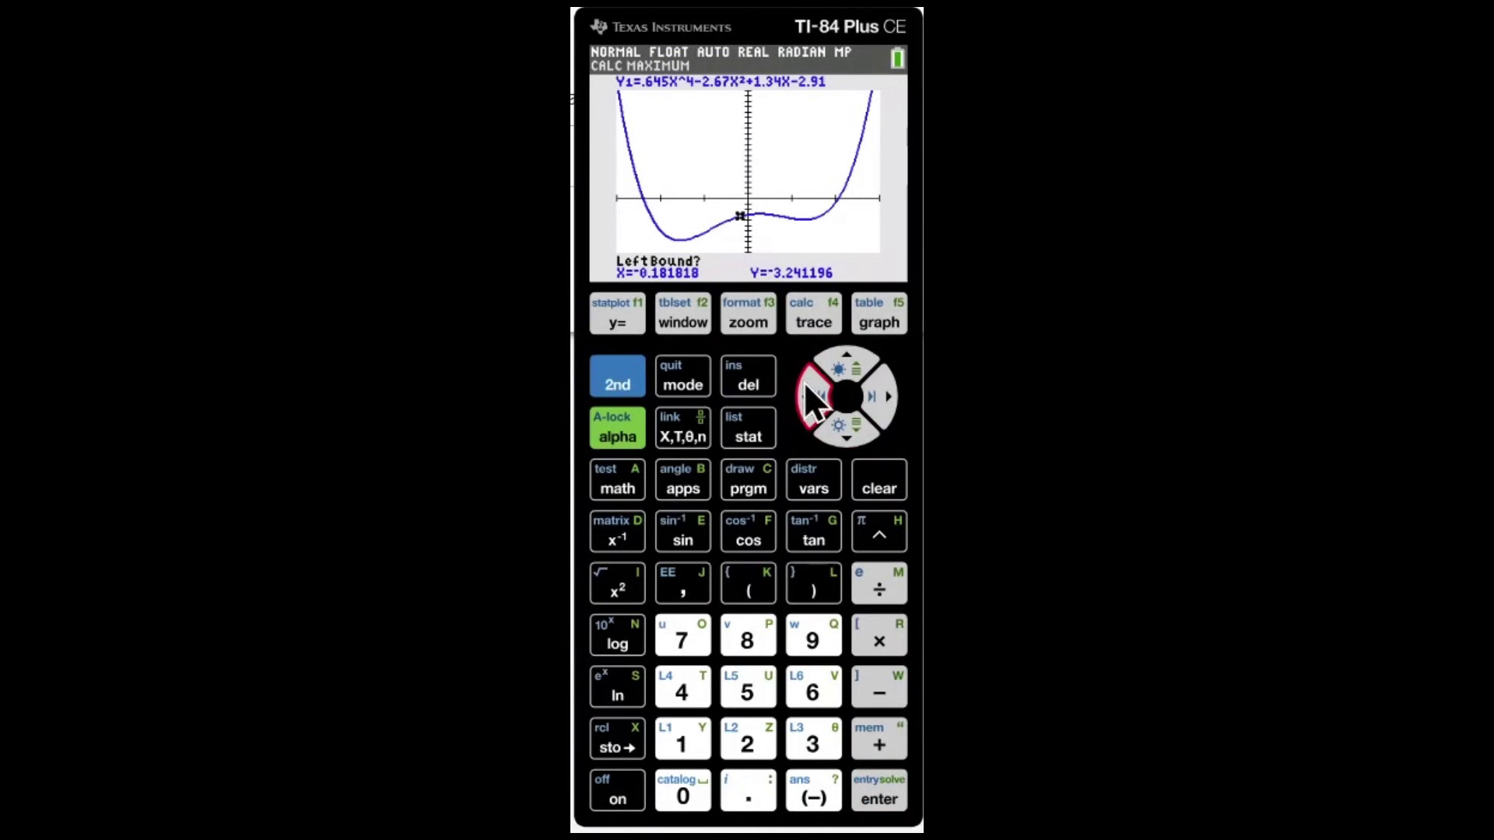
click(879, 794)
Set the maximum's right bound and guess at about X=0.64 to calculate the local maximum.
click(880, 390)
click(880, 391)
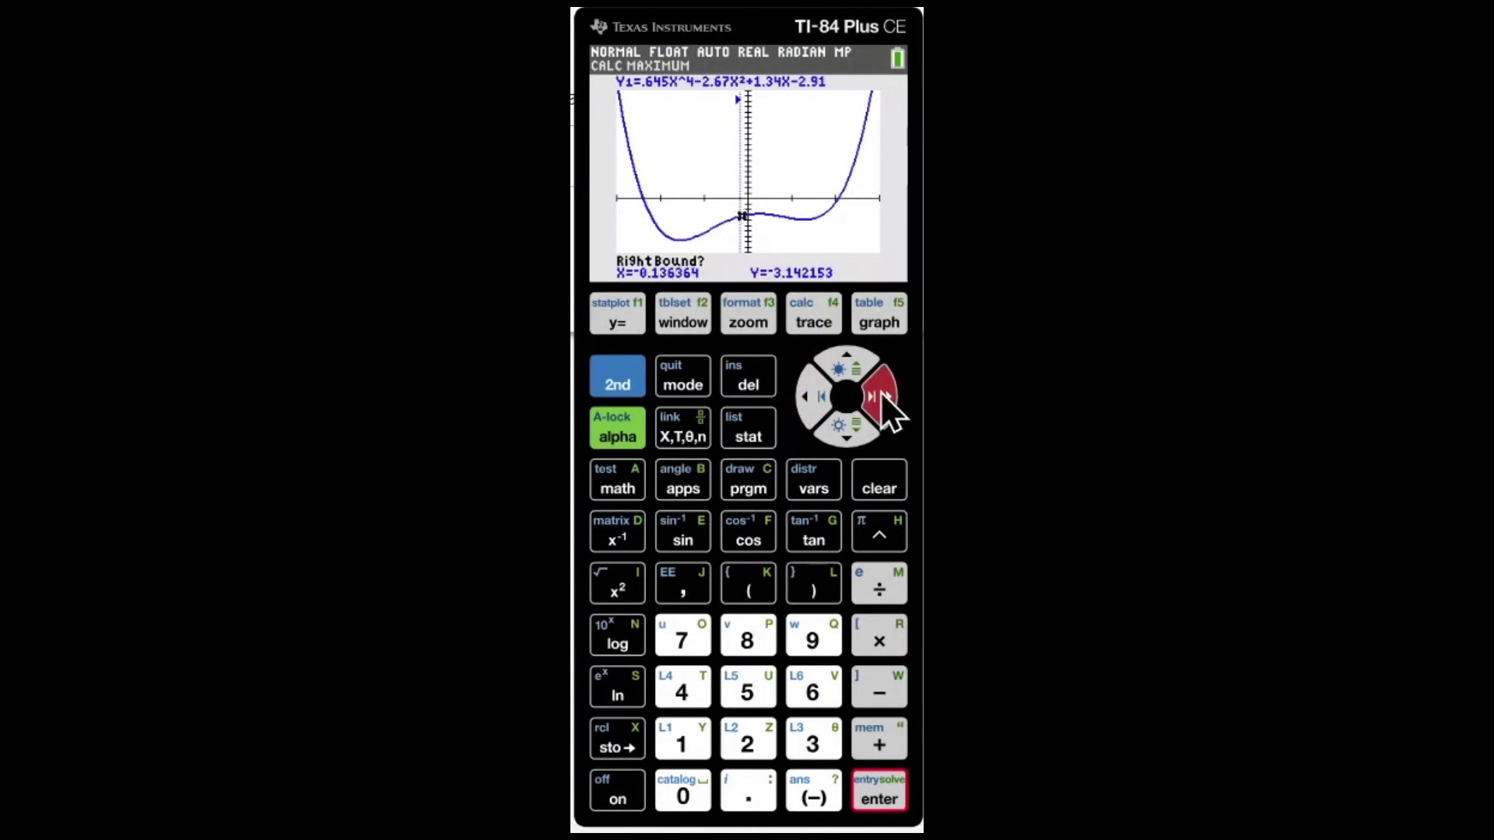
click(880, 391)
click(880, 391)
click(880, 391)
click(880, 391)
click(881, 795)
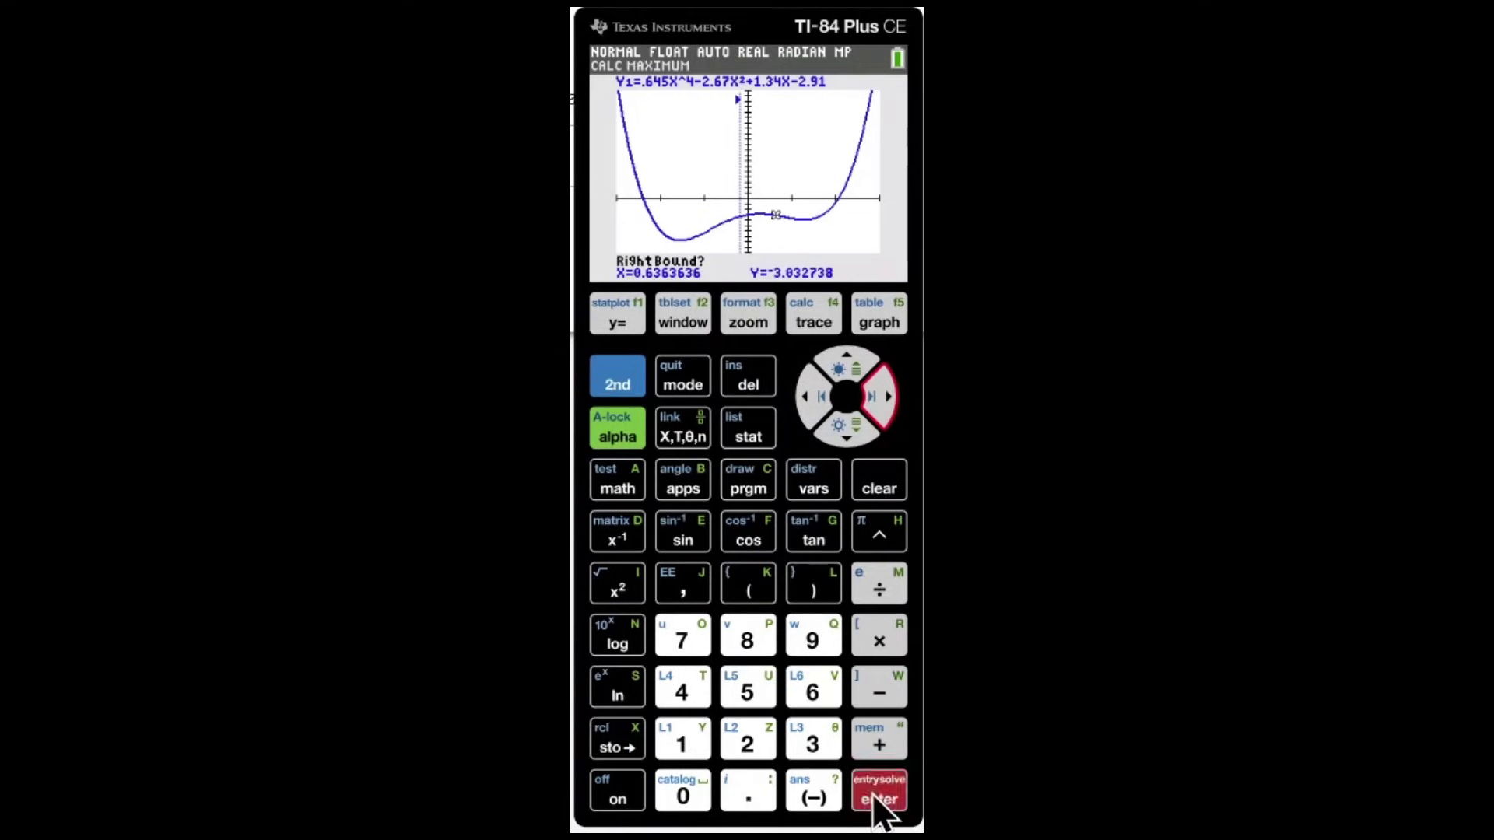
click(876, 795)
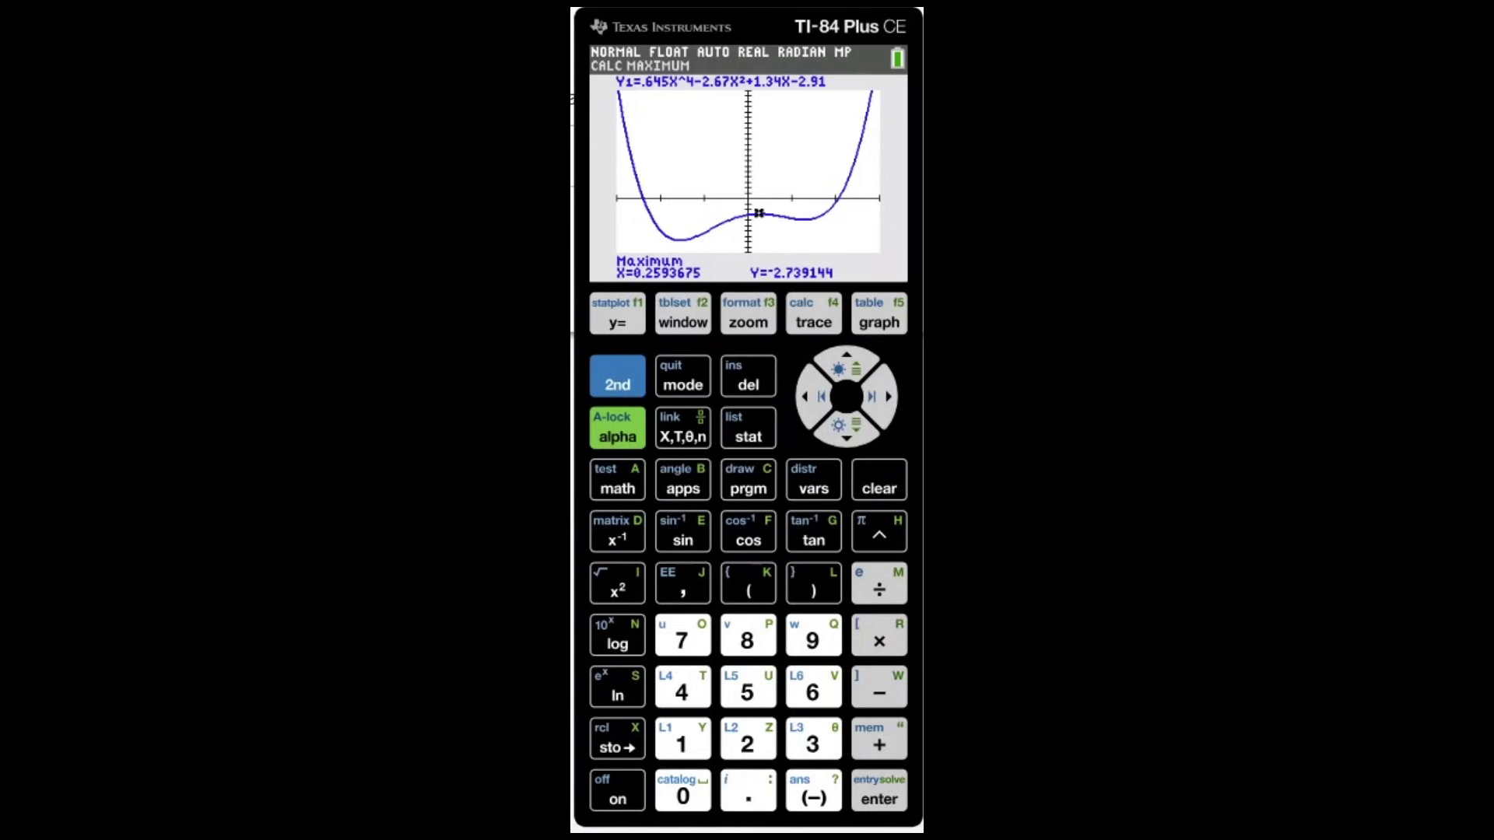
Start a zero calculation on Y1 and set its left bound at about X=1.82, just before the positive crossing.
click(814, 315)
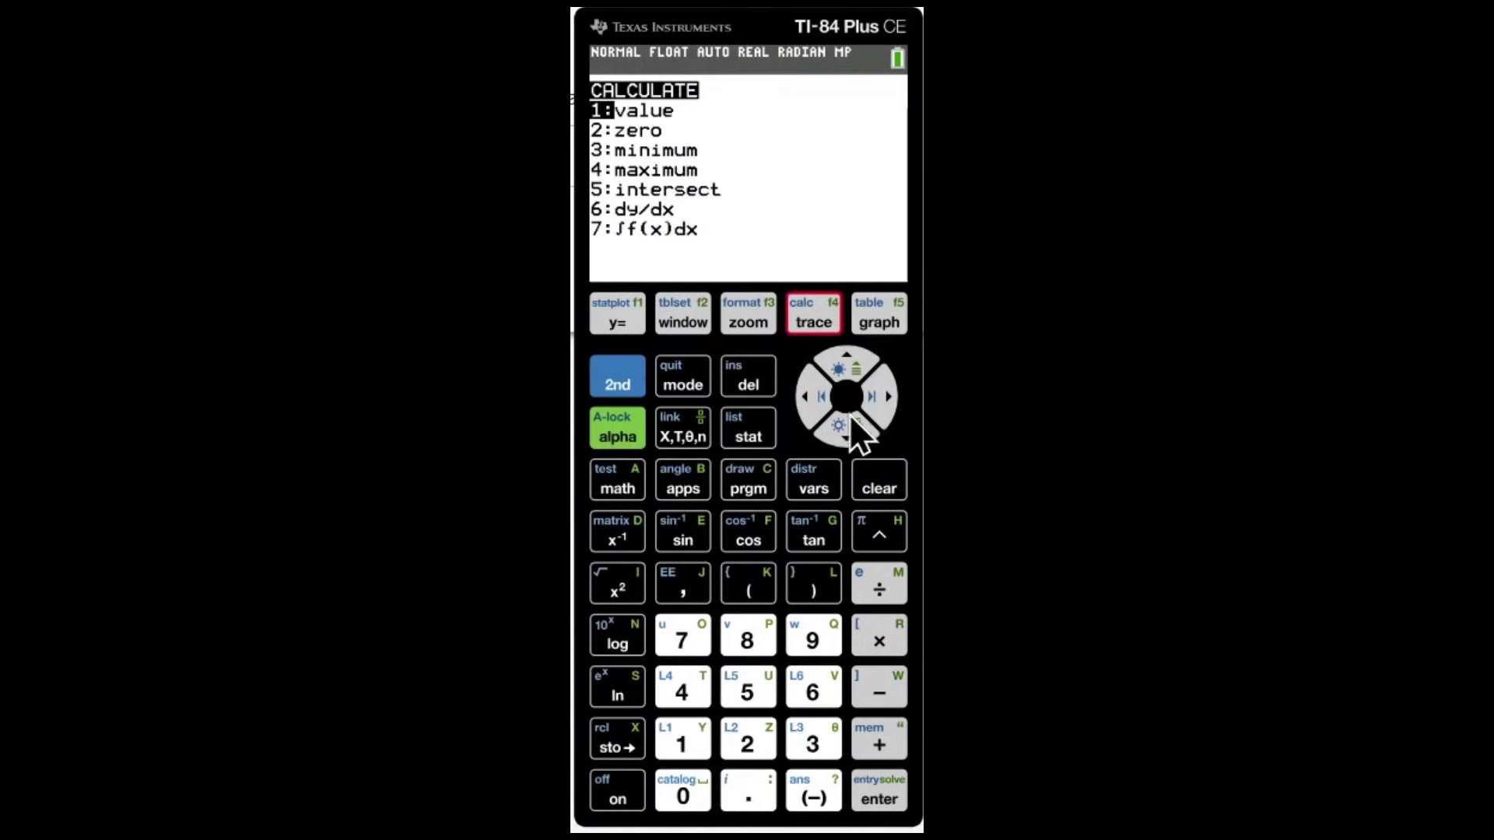
click(843, 428)
click(844, 428)
click(846, 372)
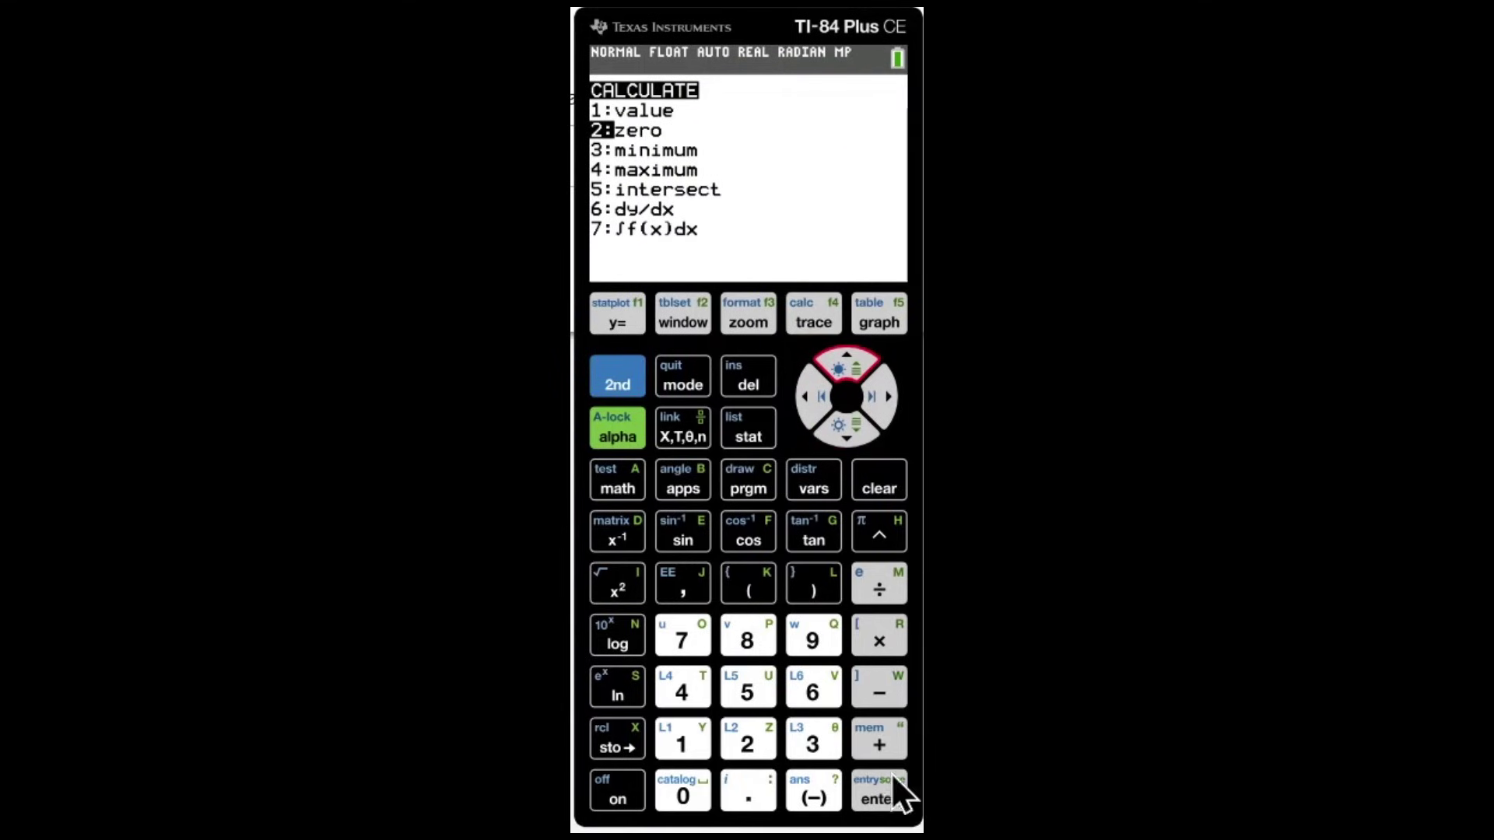
click(886, 788)
click(814, 389)
click(885, 389)
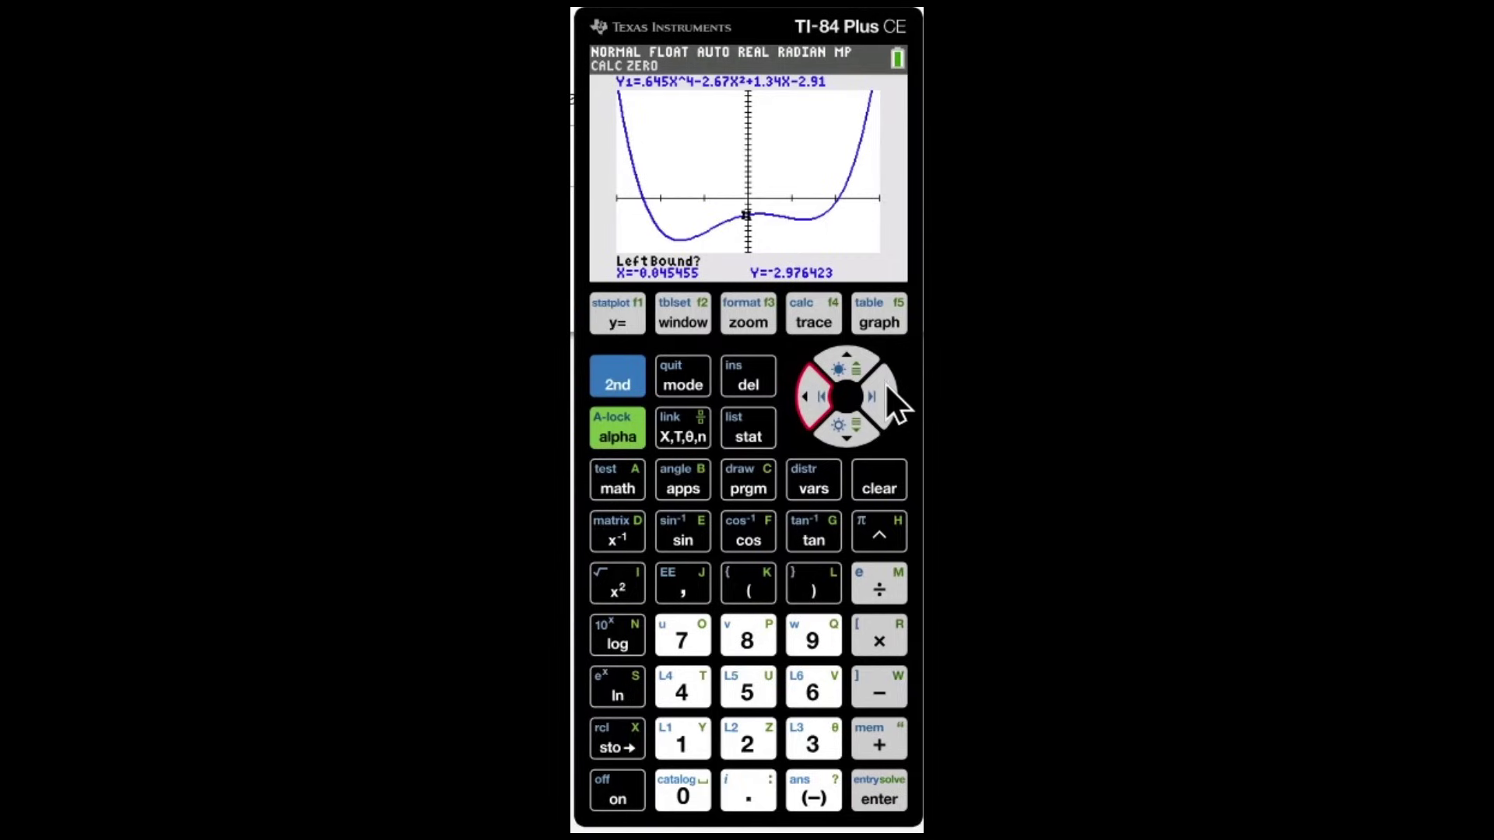
click(885, 389)
click(885, 389)
click(885, 389)
click(884, 387)
click(885, 388)
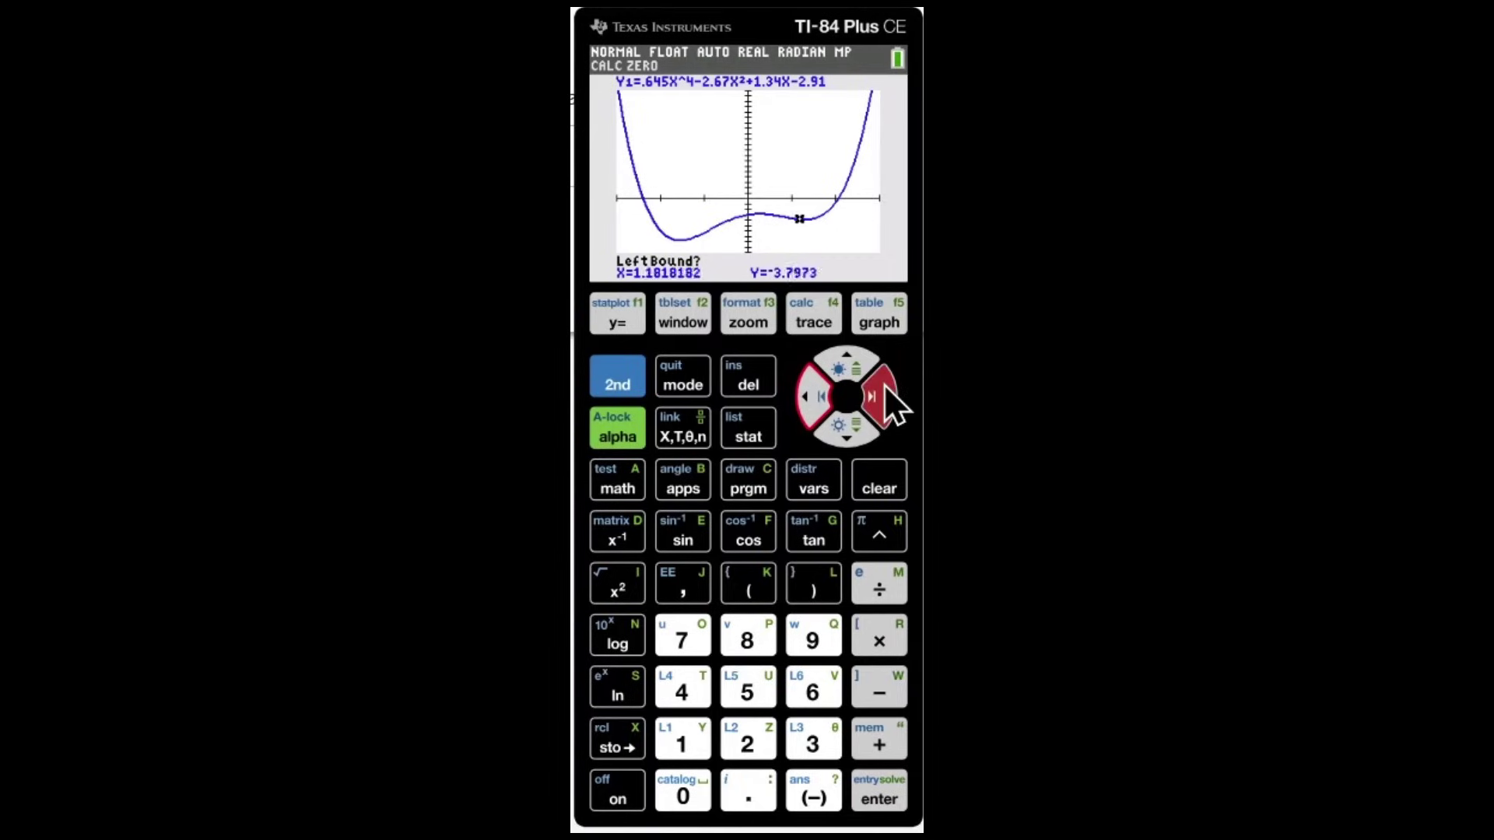
click(884, 387)
click(884, 388)
click(884, 386)
click(881, 798)
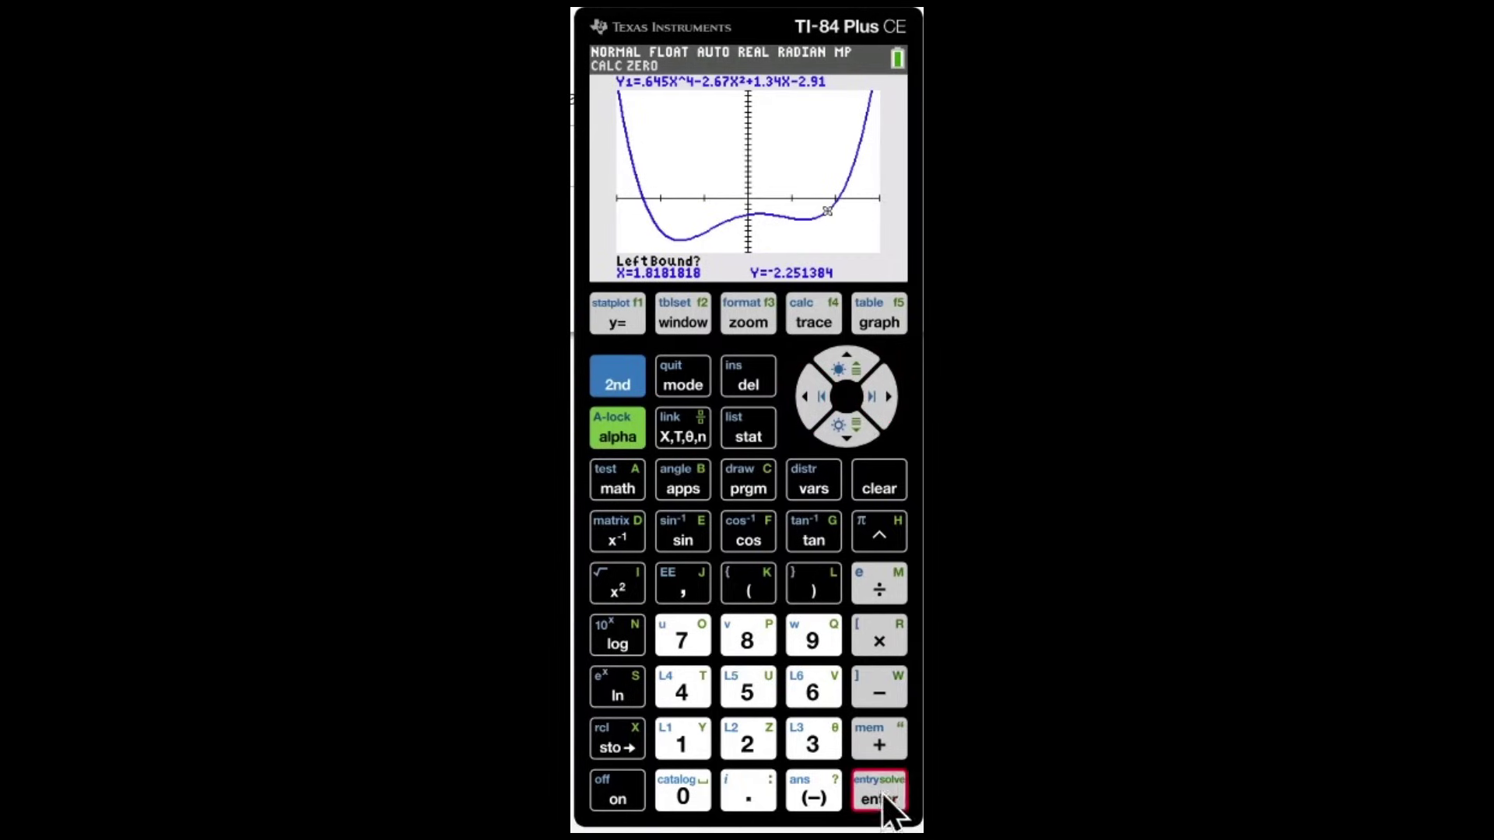
Set the zero's right bound and guess at about X=2.36 to calculate the positive zero.
click(883, 393)
click(881, 395)
click(871, 797)
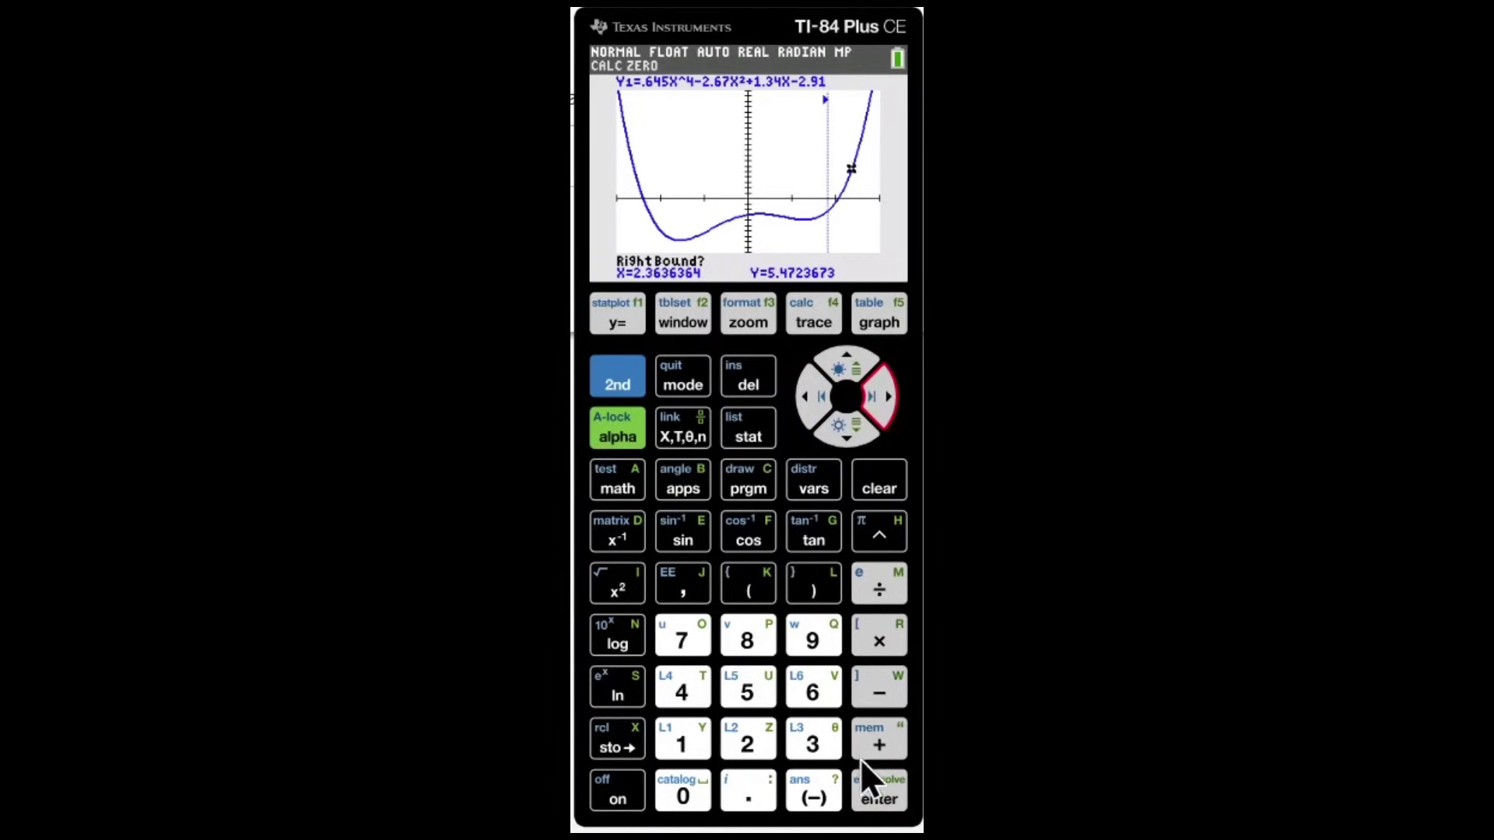
click(872, 798)
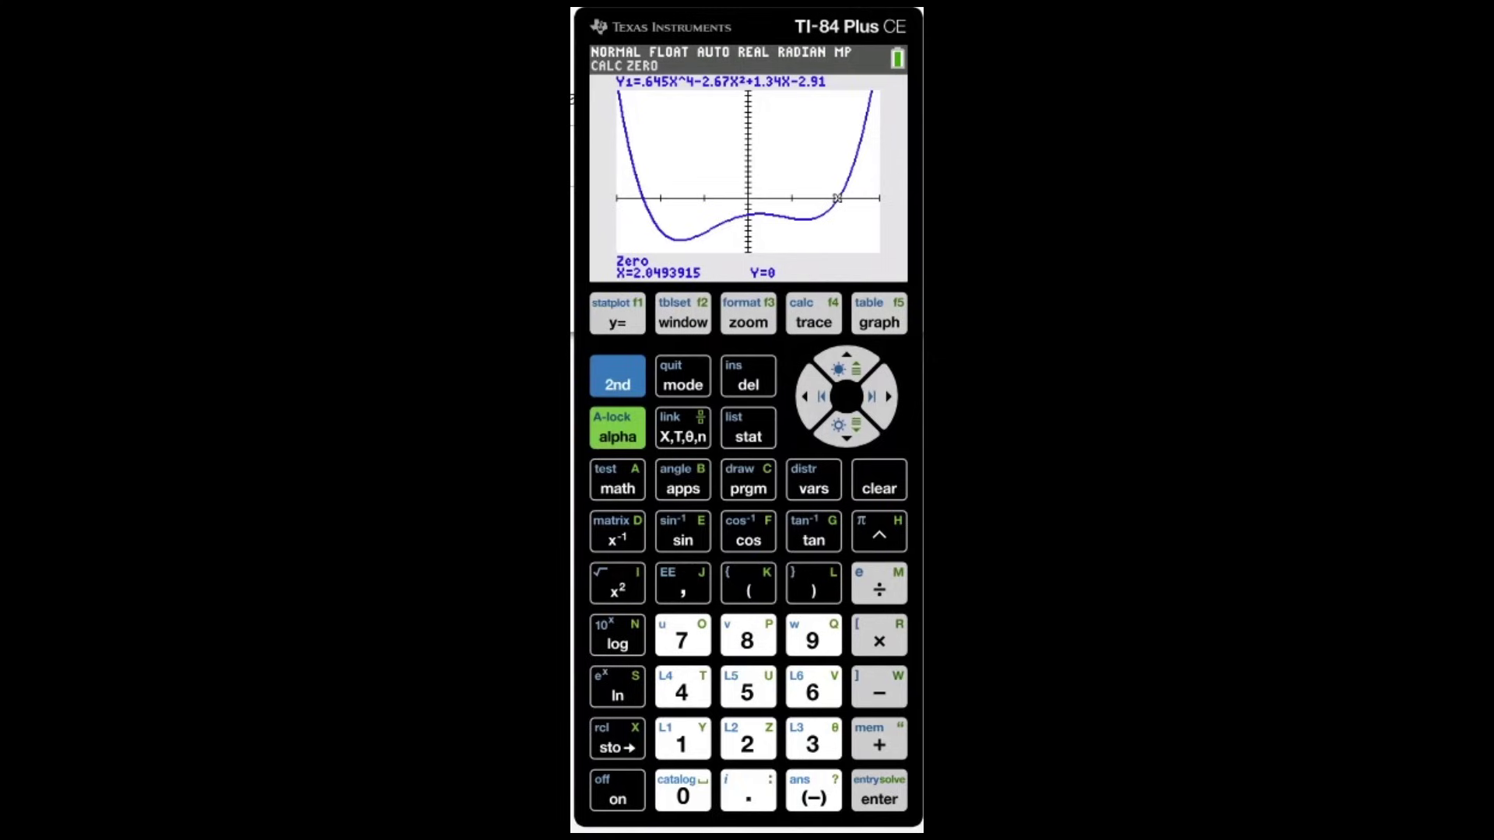
Calculate the zero of Y1 at negative X, with left bound before the crossing and right bound and guess at about X=-2.14.
click(834, 327)
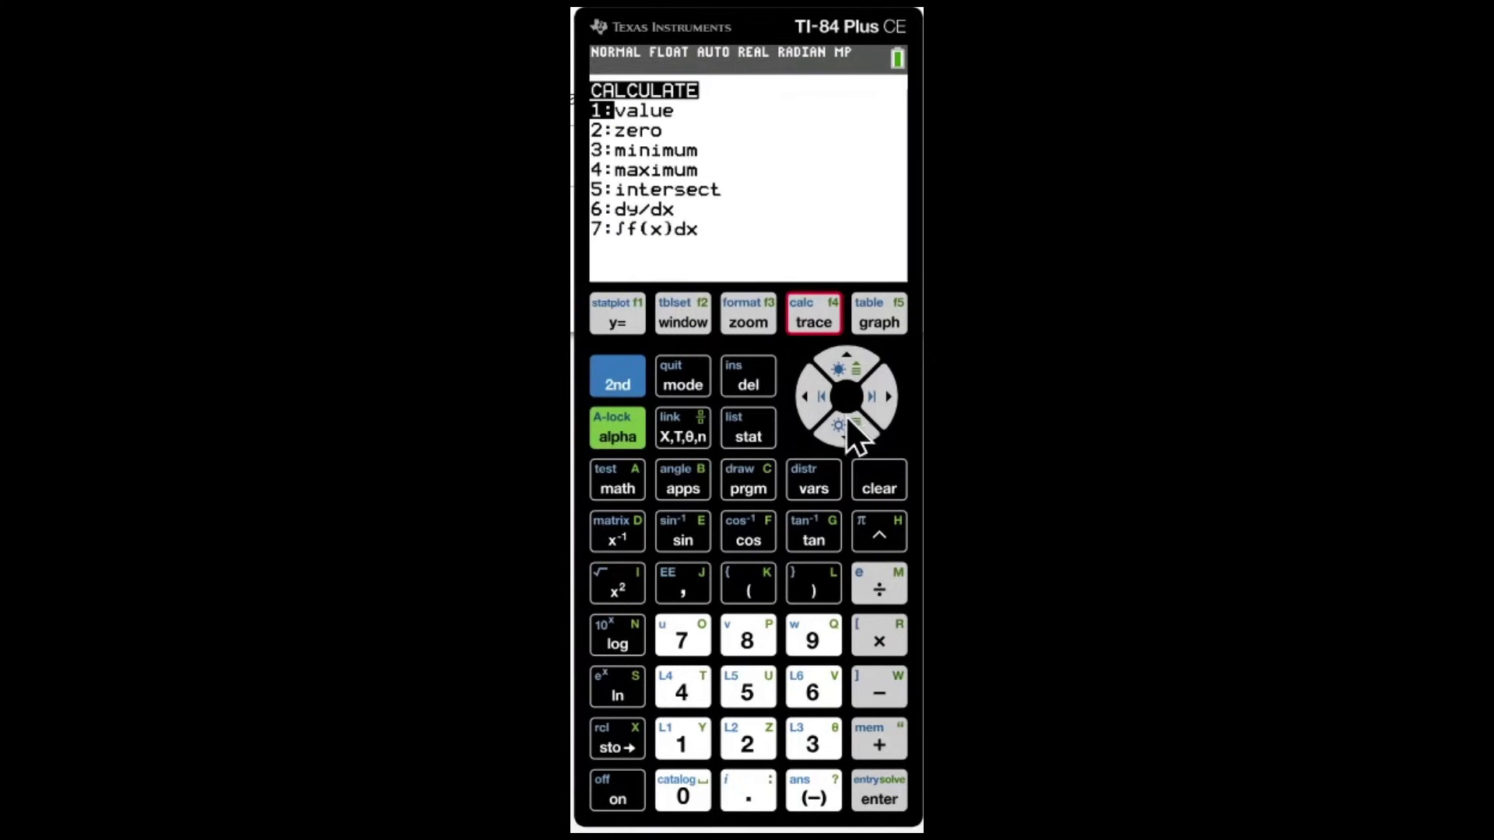
click(845, 426)
click(844, 427)
click(844, 371)
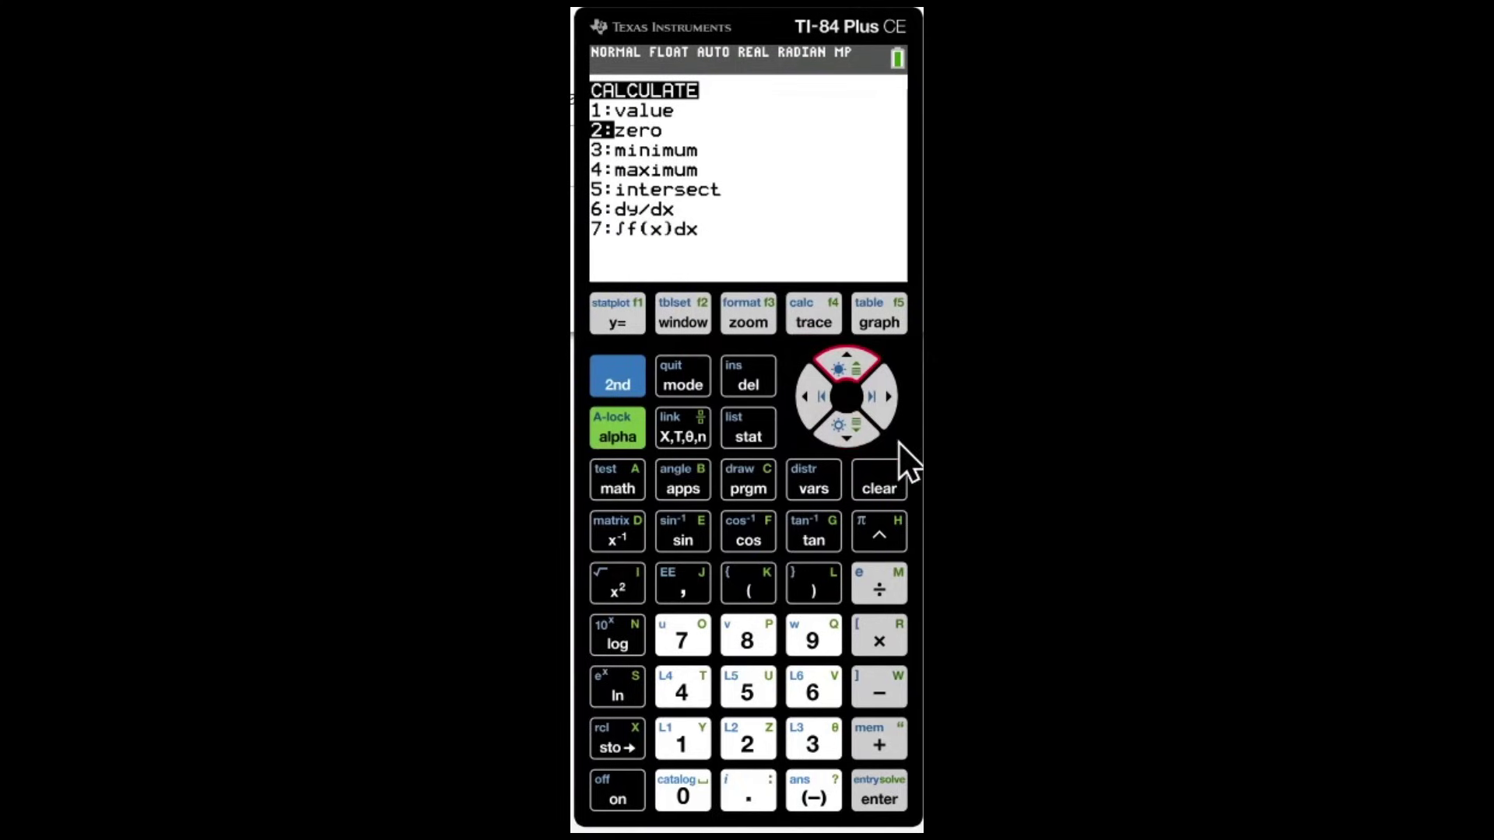
click(879, 798)
click(806, 386)
mouse_move(801, 376)
mouse_down()
mouse_move(800, 398)
mouse_move(887, 396)
mouse_up()
click(877, 797)
click(889, 396)
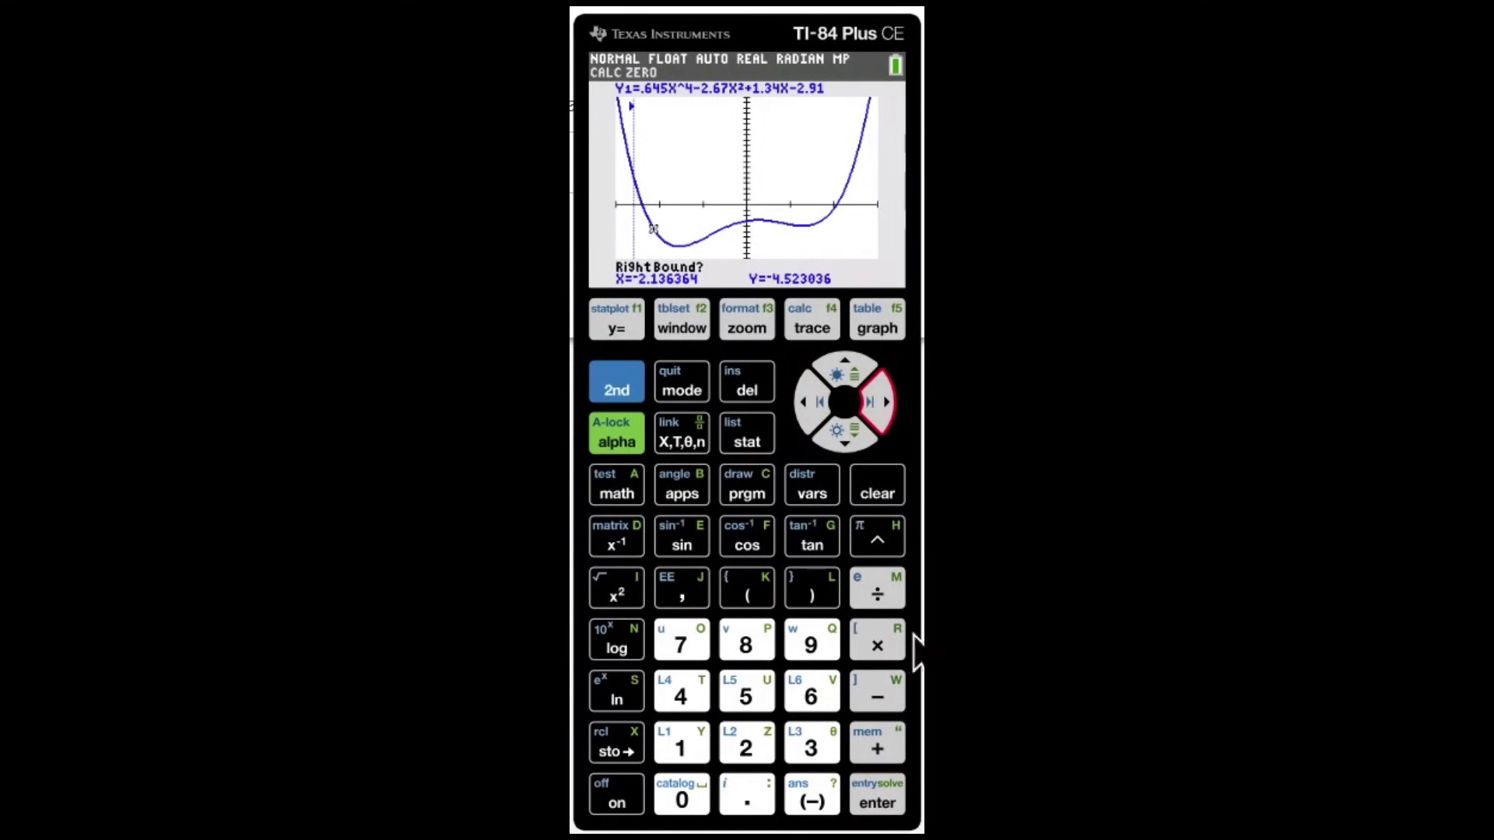
click(894, 798)
click(890, 791)
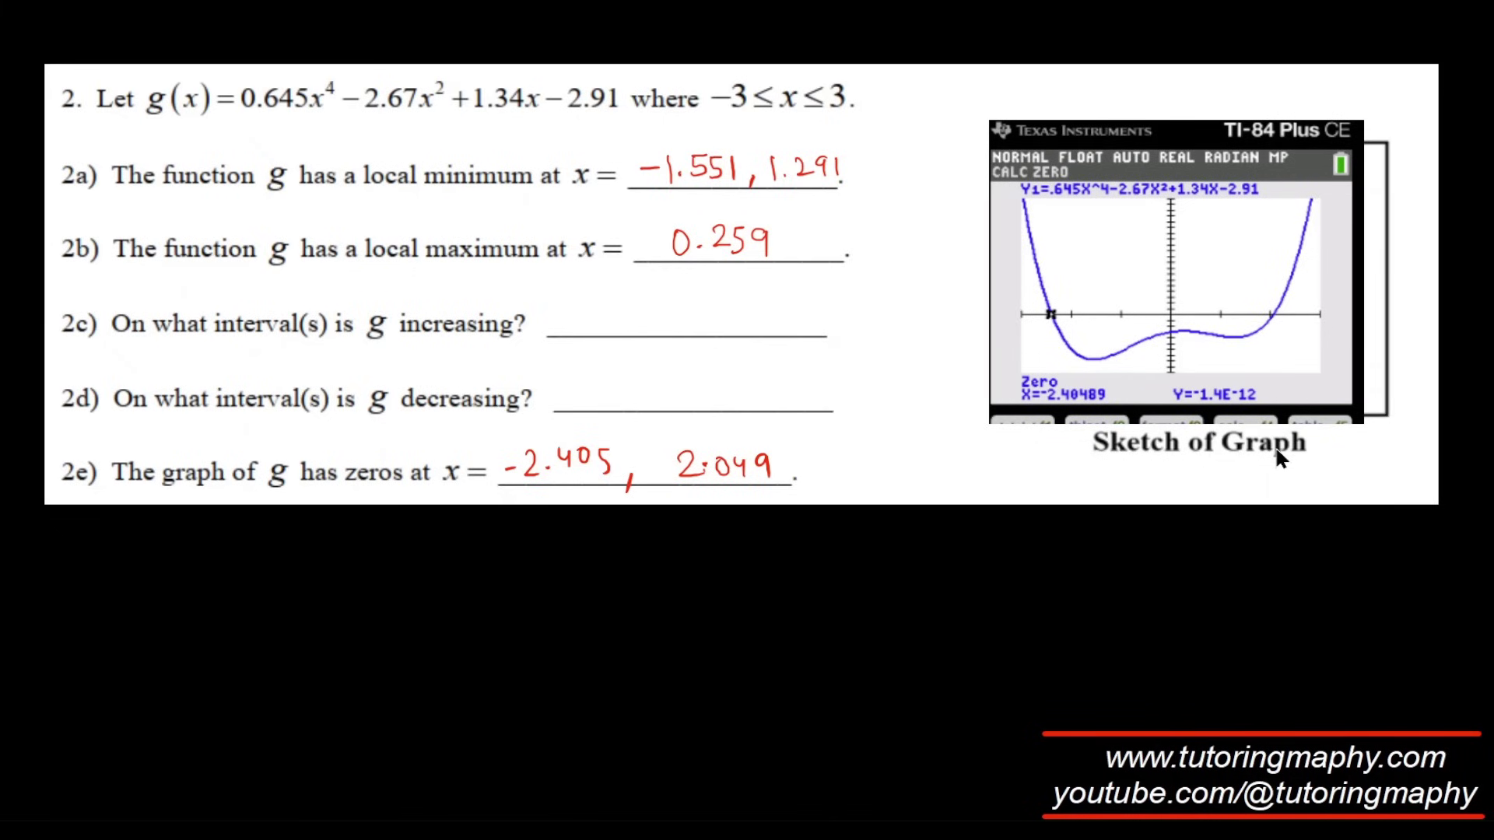
On the worksheet, highlight the rising sections of the graph and write (-1.551, 0.259) ∪ as the start of answer 2c.
drag(1089, 277, 1111, 280)
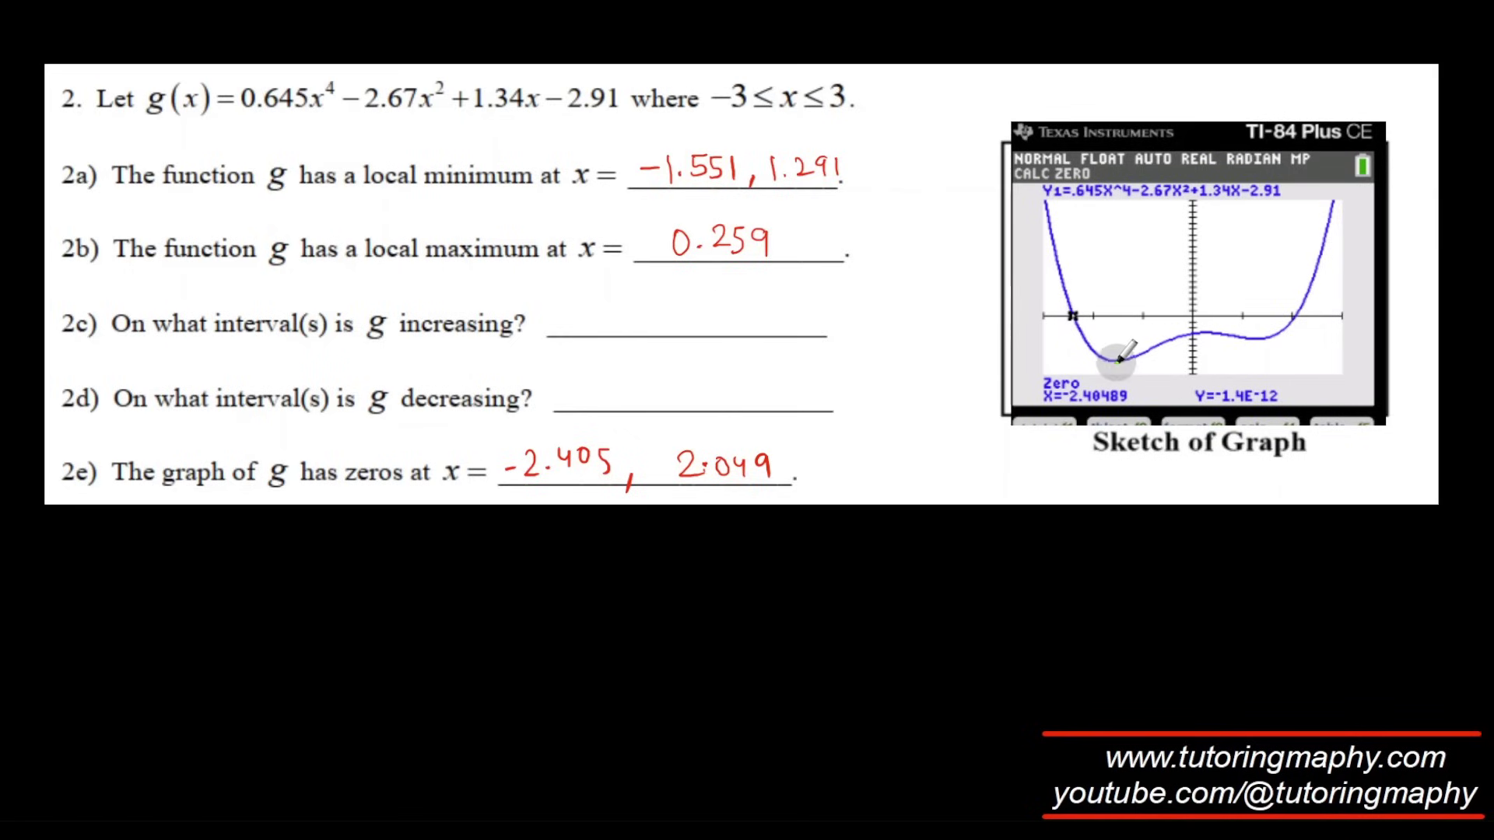
mouse_move(1112, 358)
mouse_down()
mouse_move(1194, 332)
mouse_move(1267, 335)
mouse_move(1306, 286)
mouse_move(1332, 204)
mouse_up()
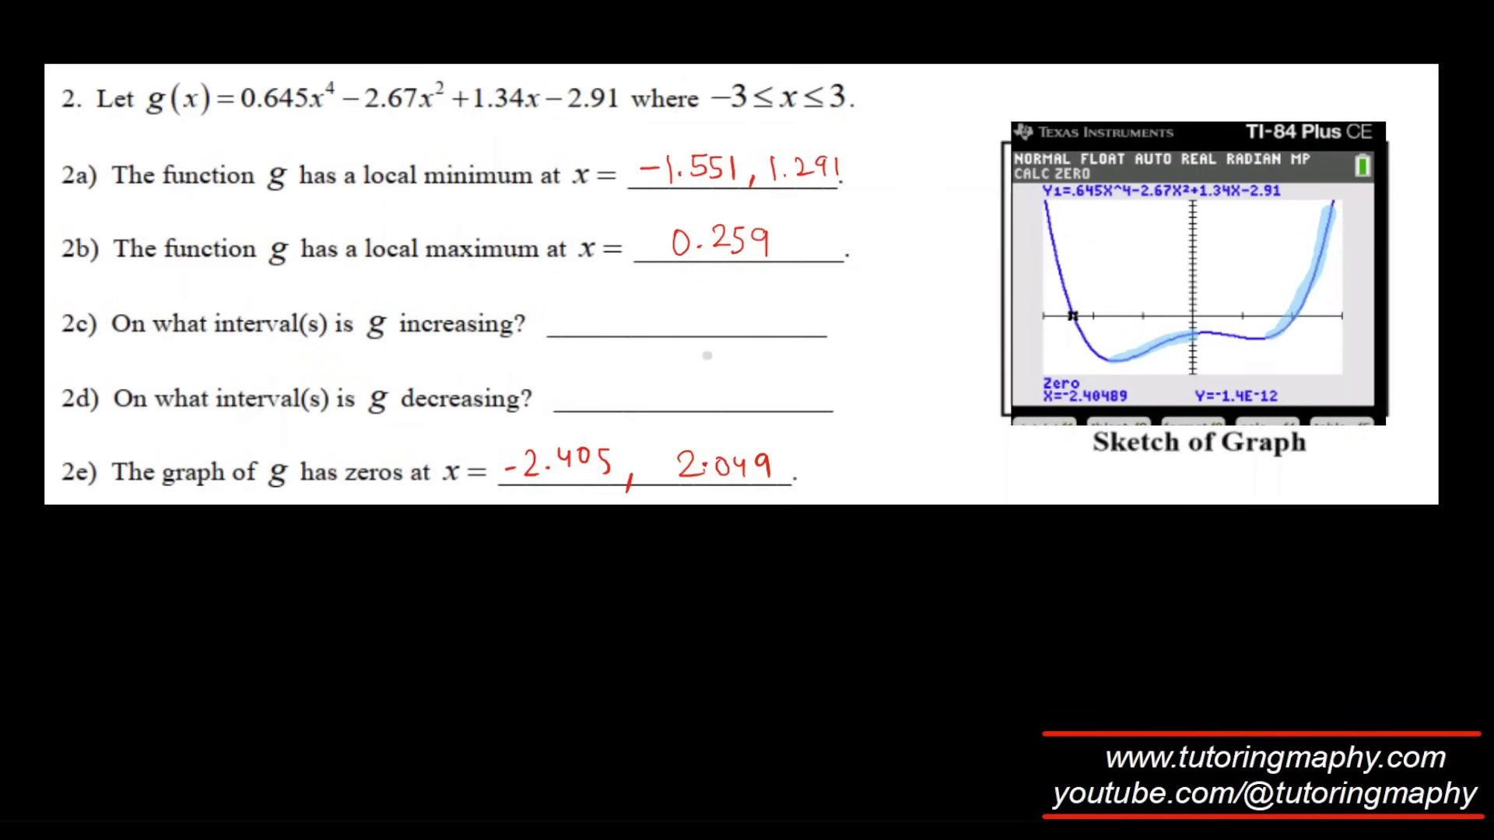
mouse_move(561, 295)
mouse_down()
mouse_move(727, 323)
mouse_move(699, 309)
mouse_up()
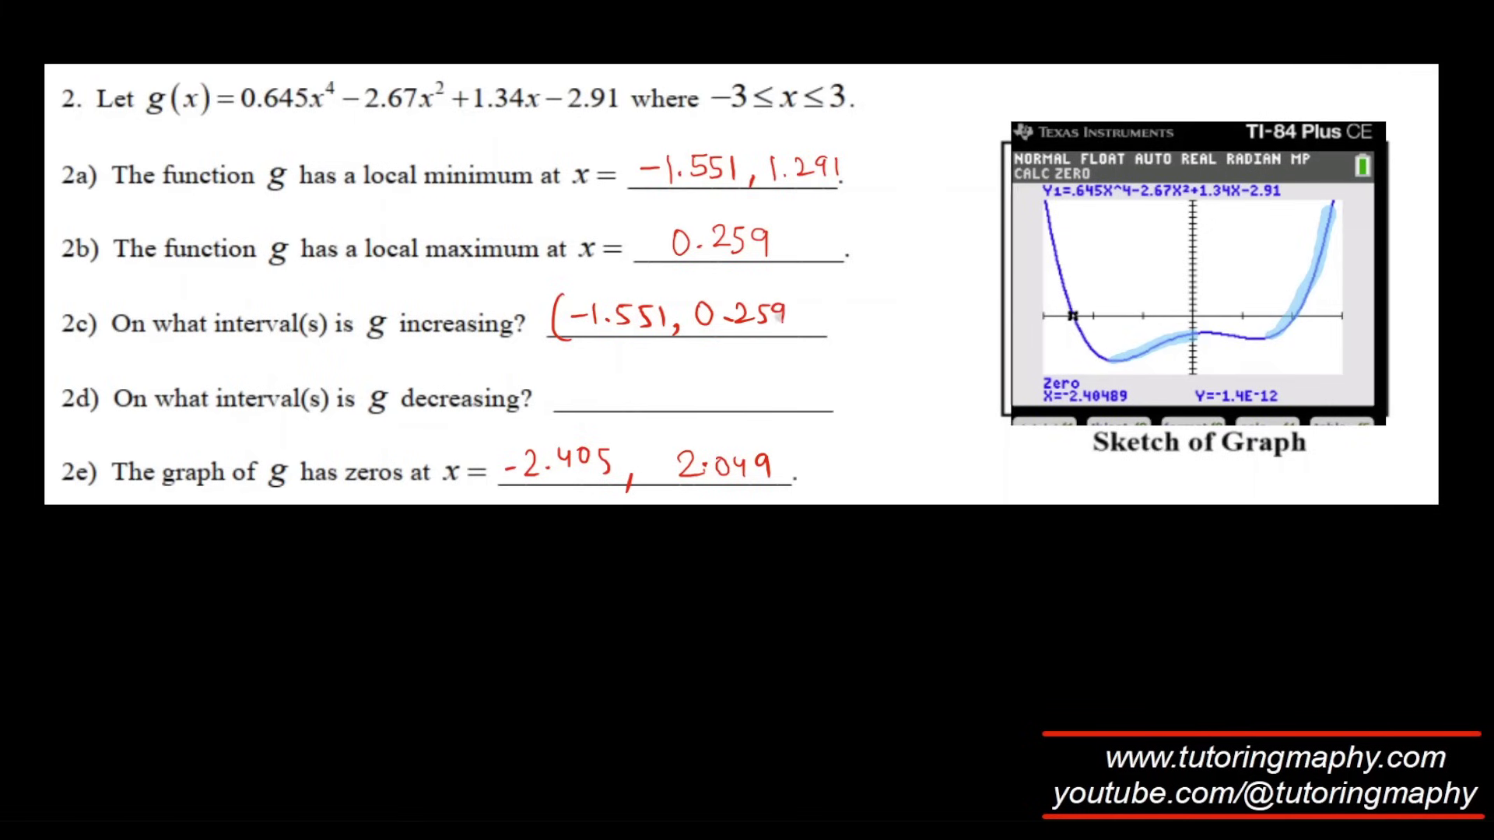
drag(794, 288, 789, 338)
mouse_move(810, 303)
mouse_down()
mouse_move(817, 323)
mouse_move(832, 301)
mouse_up()
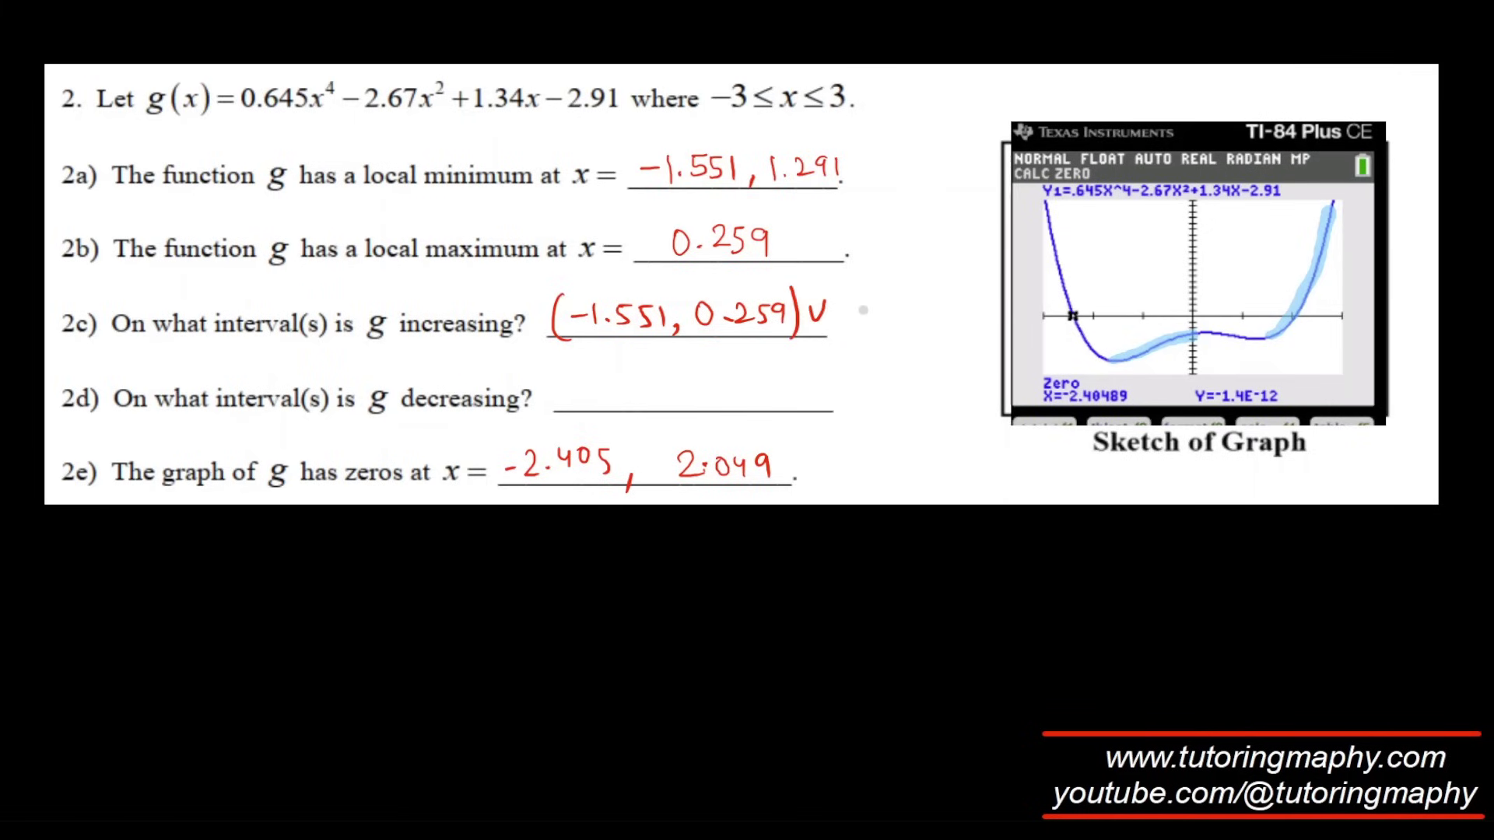
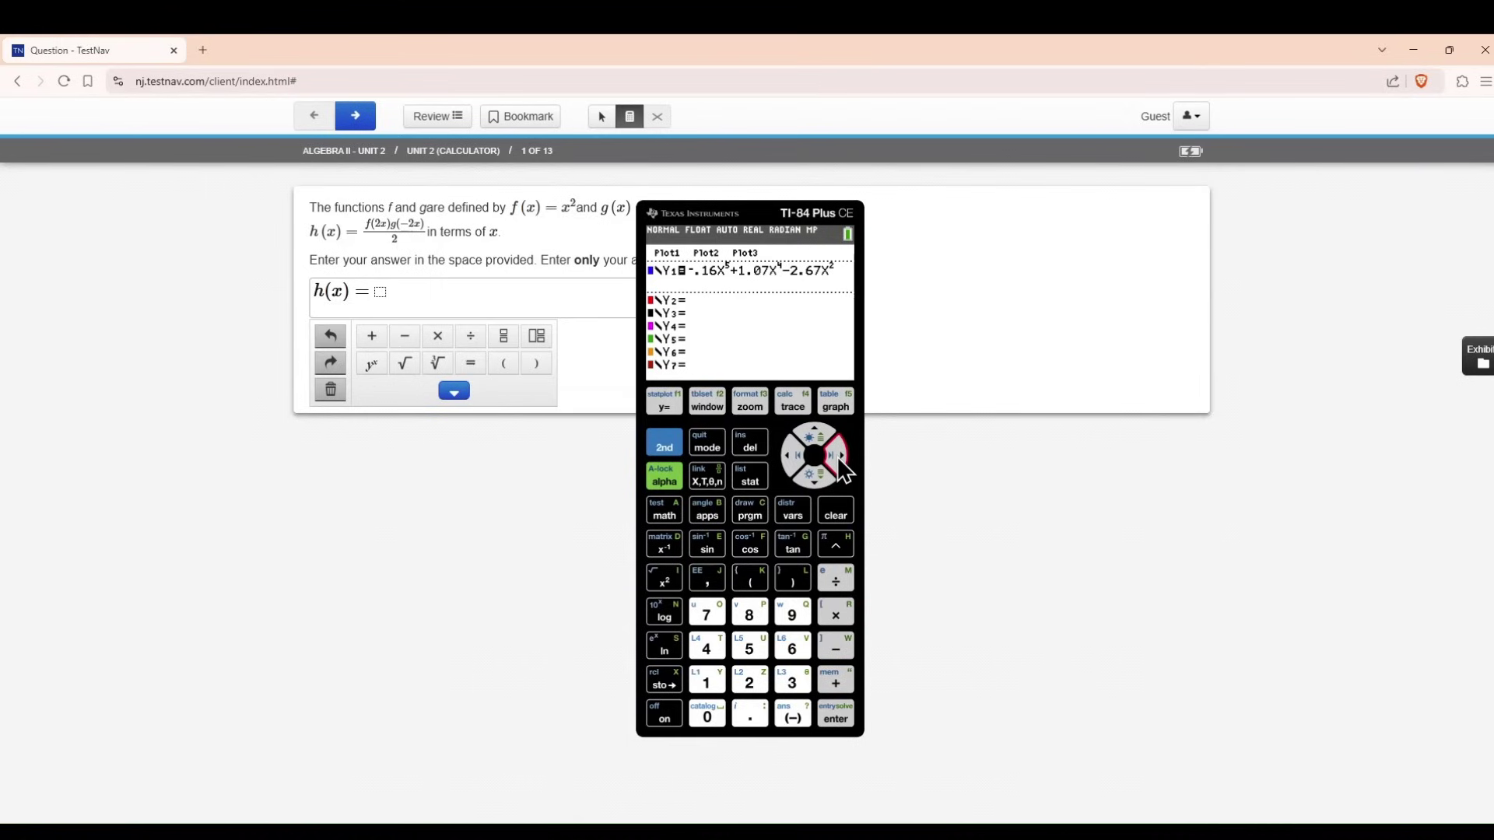
Append -1.3X-3.14 to the quintic -.16X^5+1.07X^4-2.67X^2 in Y1 and graph it.
click(837, 647)
click(706, 683)
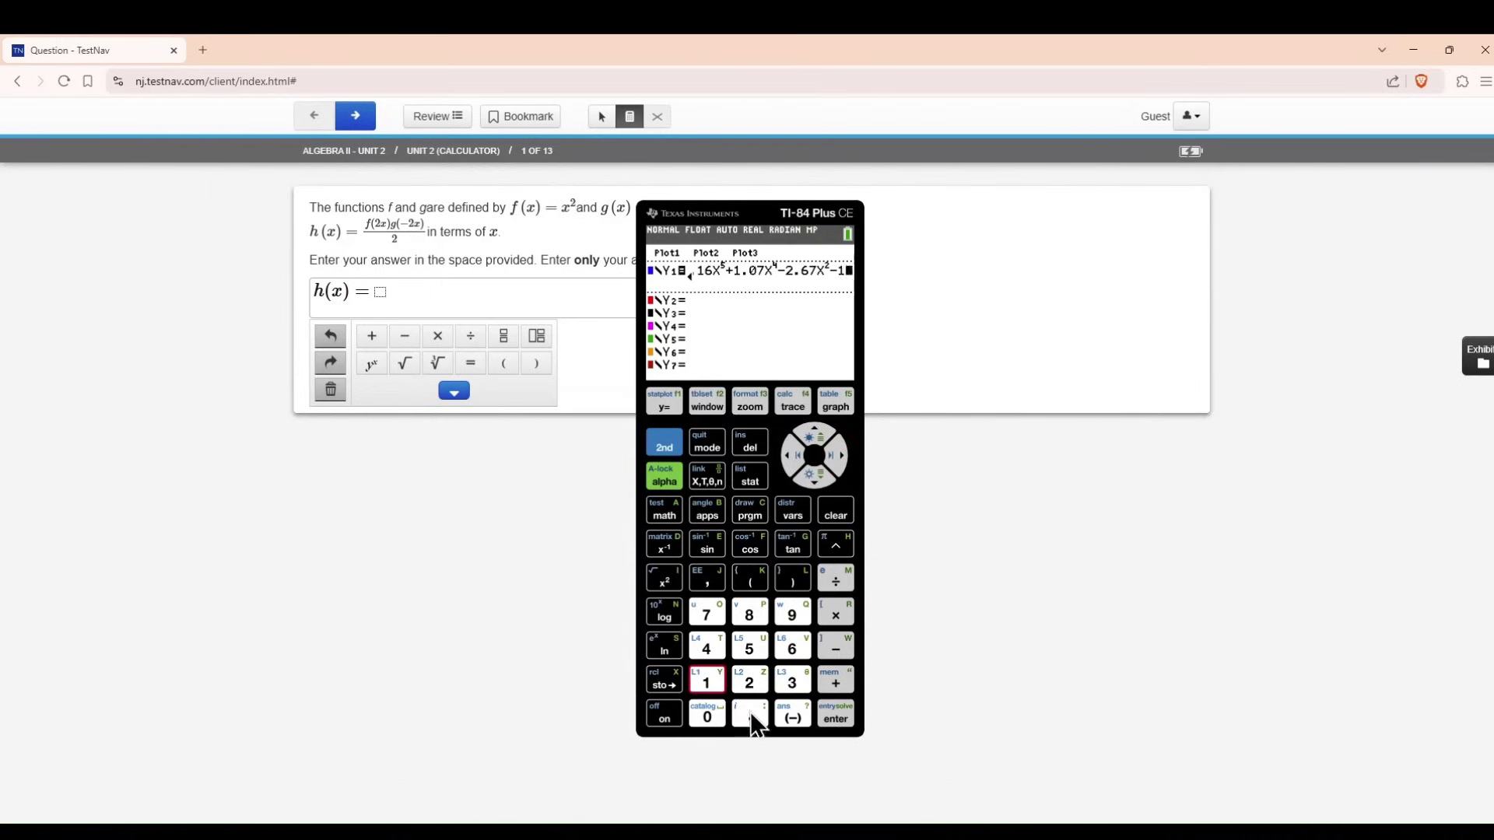
click(750, 711)
click(787, 683)
click(712, 481)
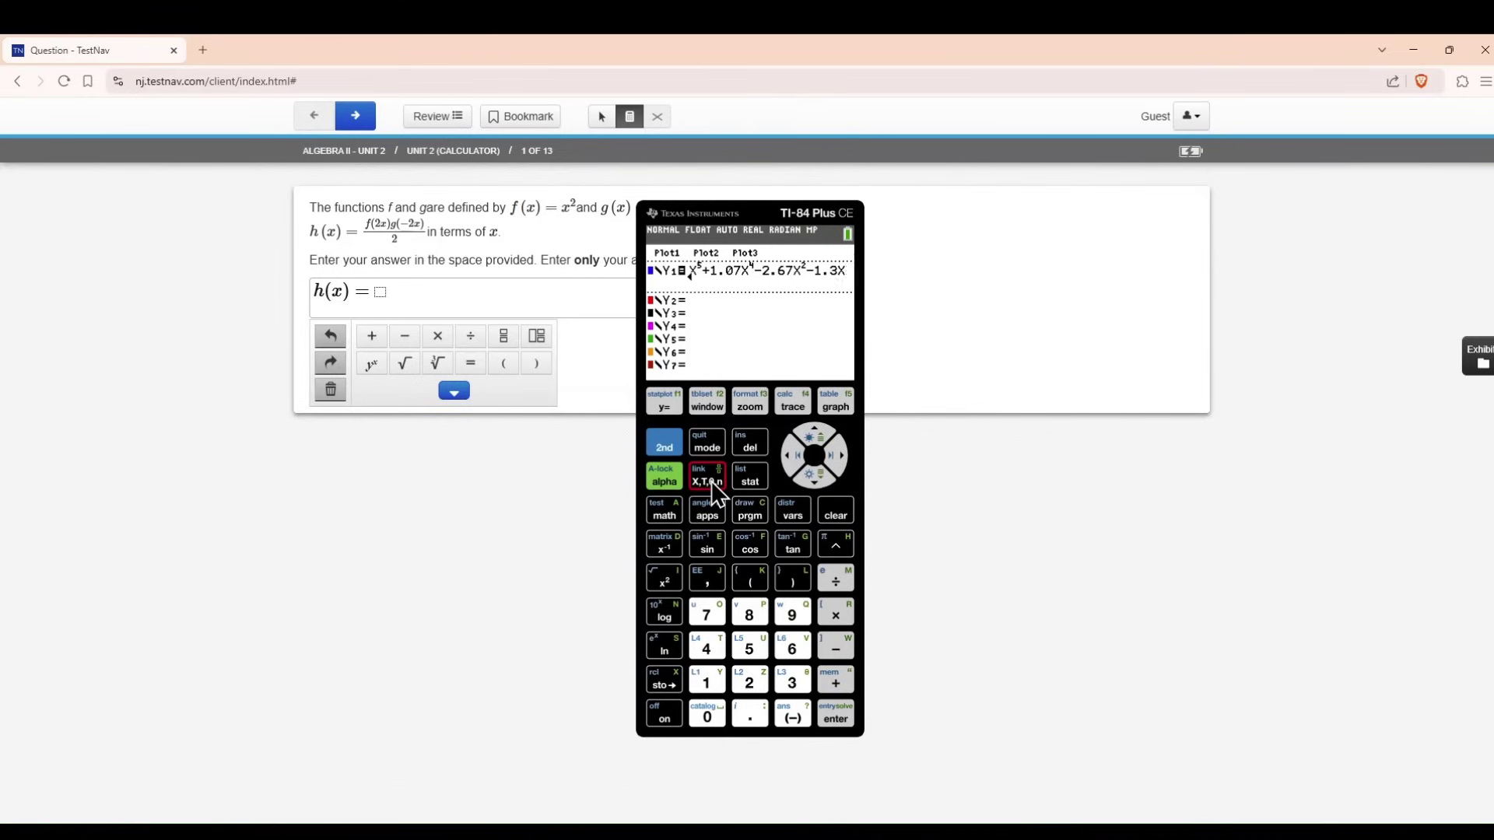
click(837, 647)
click(790, 685)
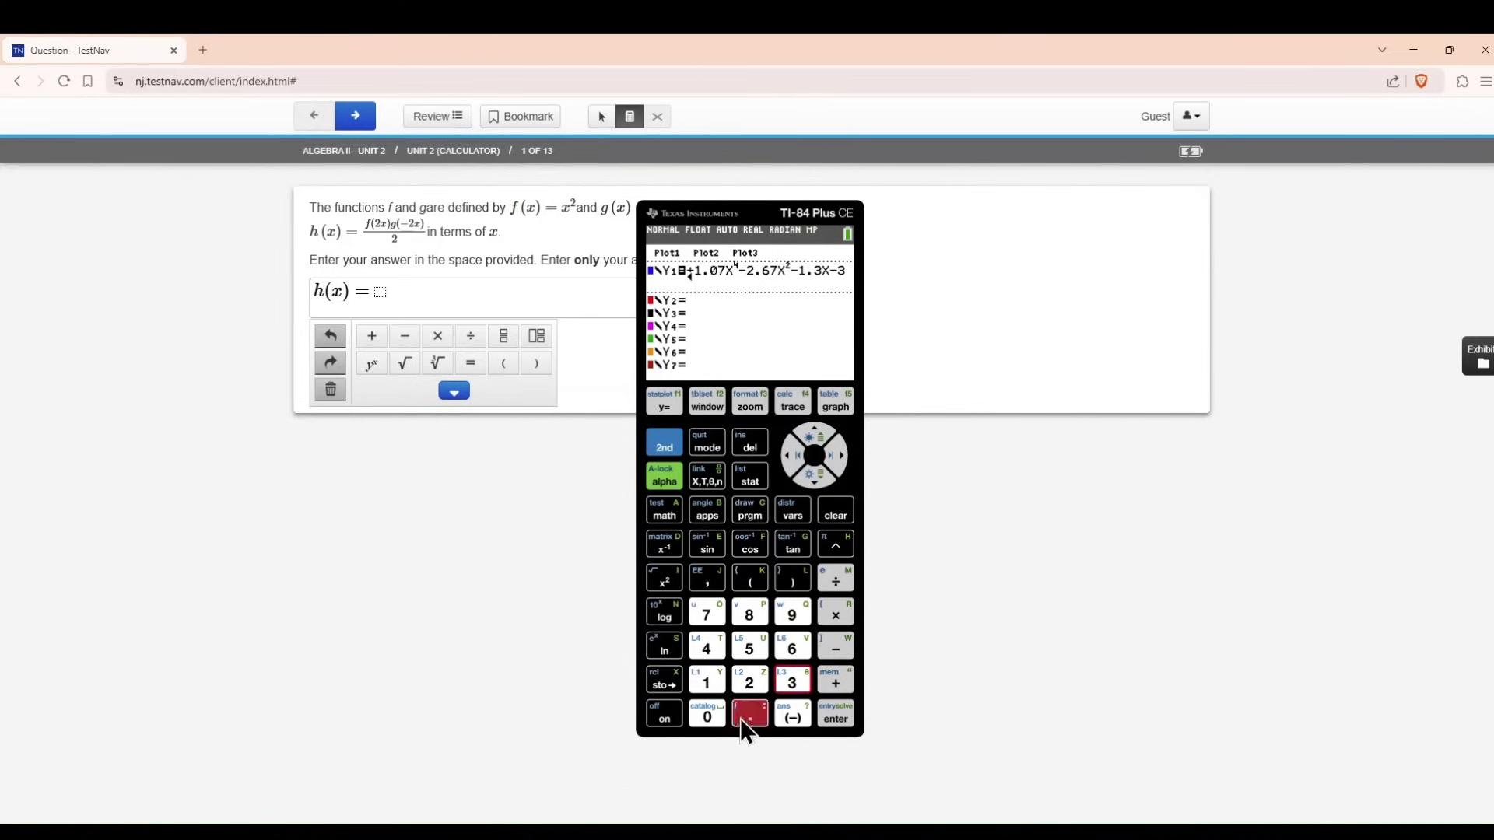
click(745, 715)
click(708, 680)
click(708, 646)
click(839, 405)
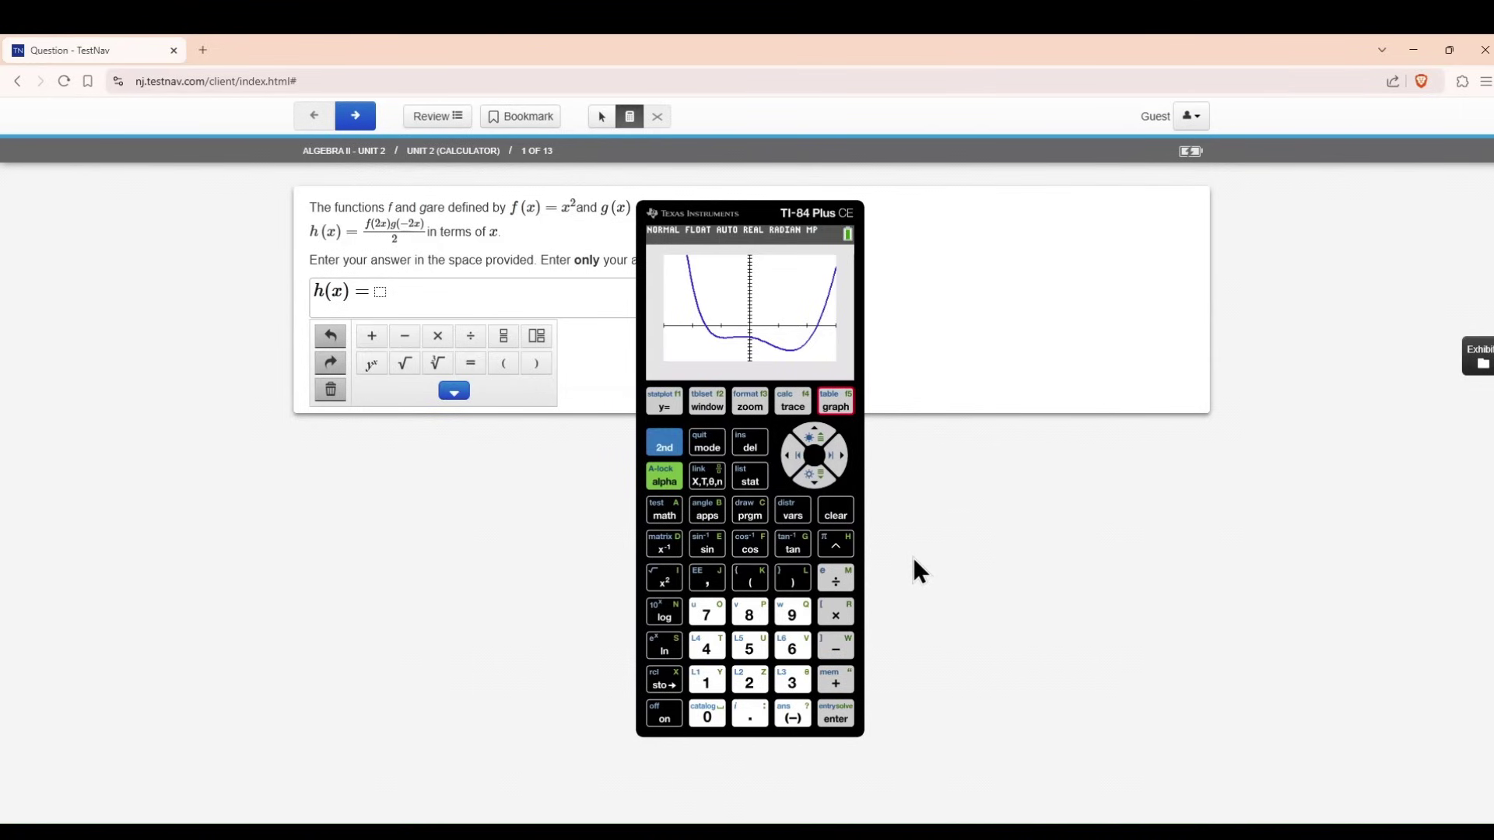
Set the graph window to Xmin=0 and Xmax=6.5 and redraw the graph.
click(692, 407)
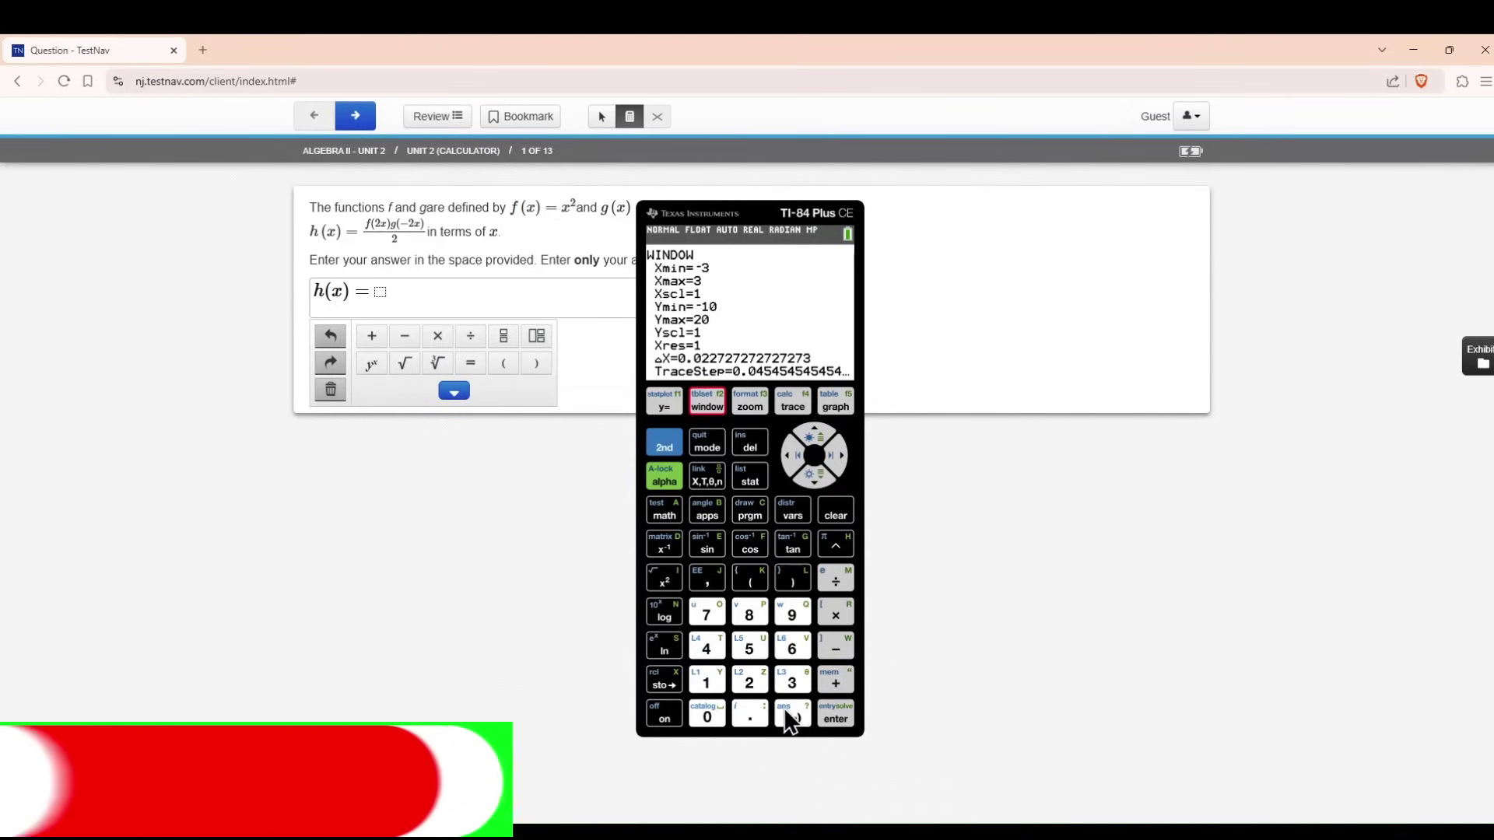
click(708, 716)
click(815, 476)
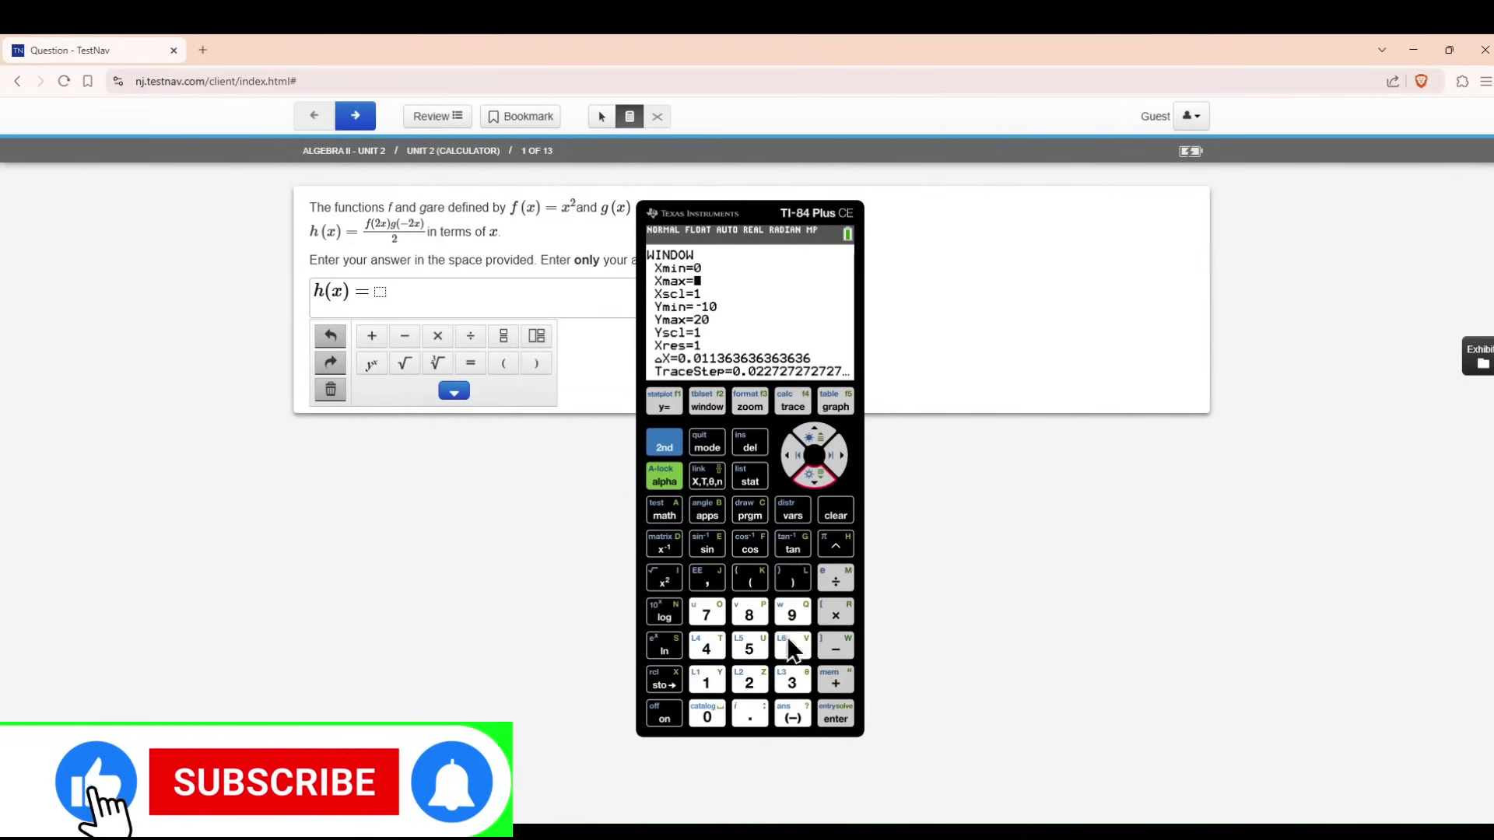
click(788, 646)
click(743, 715)
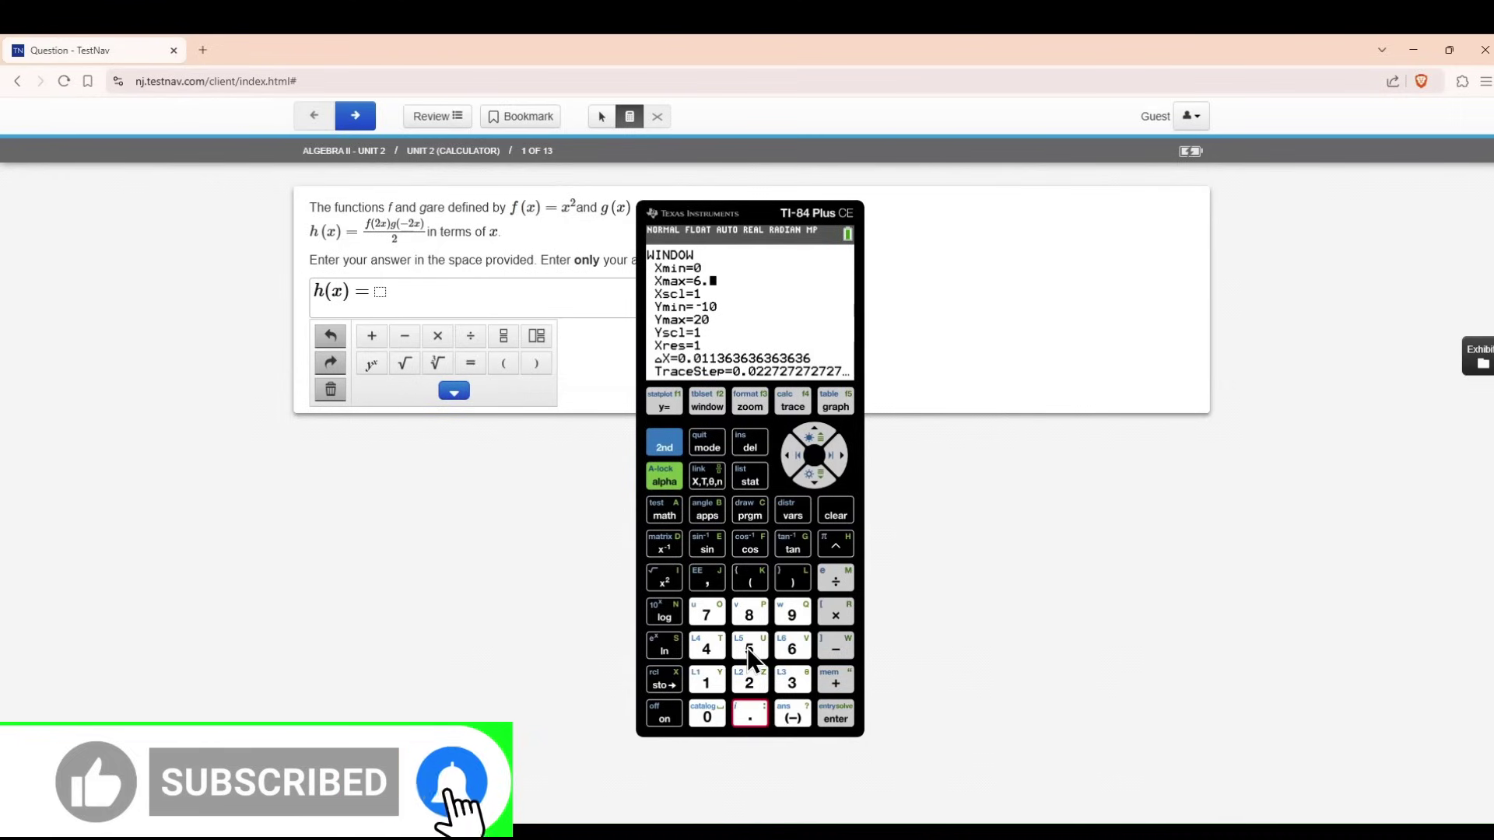
click(748, 649)
click(831, 402)
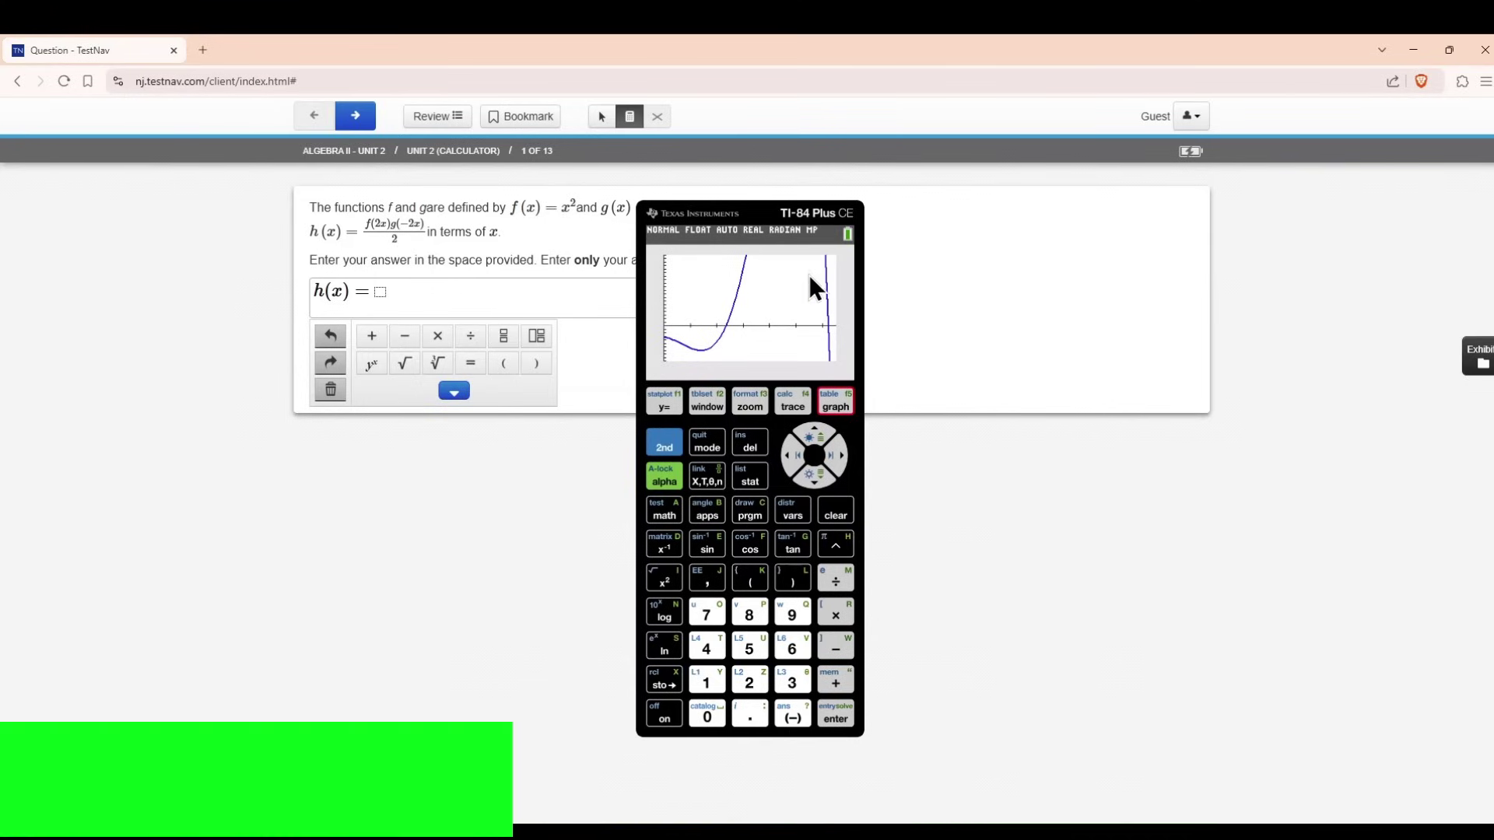
Set the window's Ymax to 50 and redraw the graph.
click(713, 411)
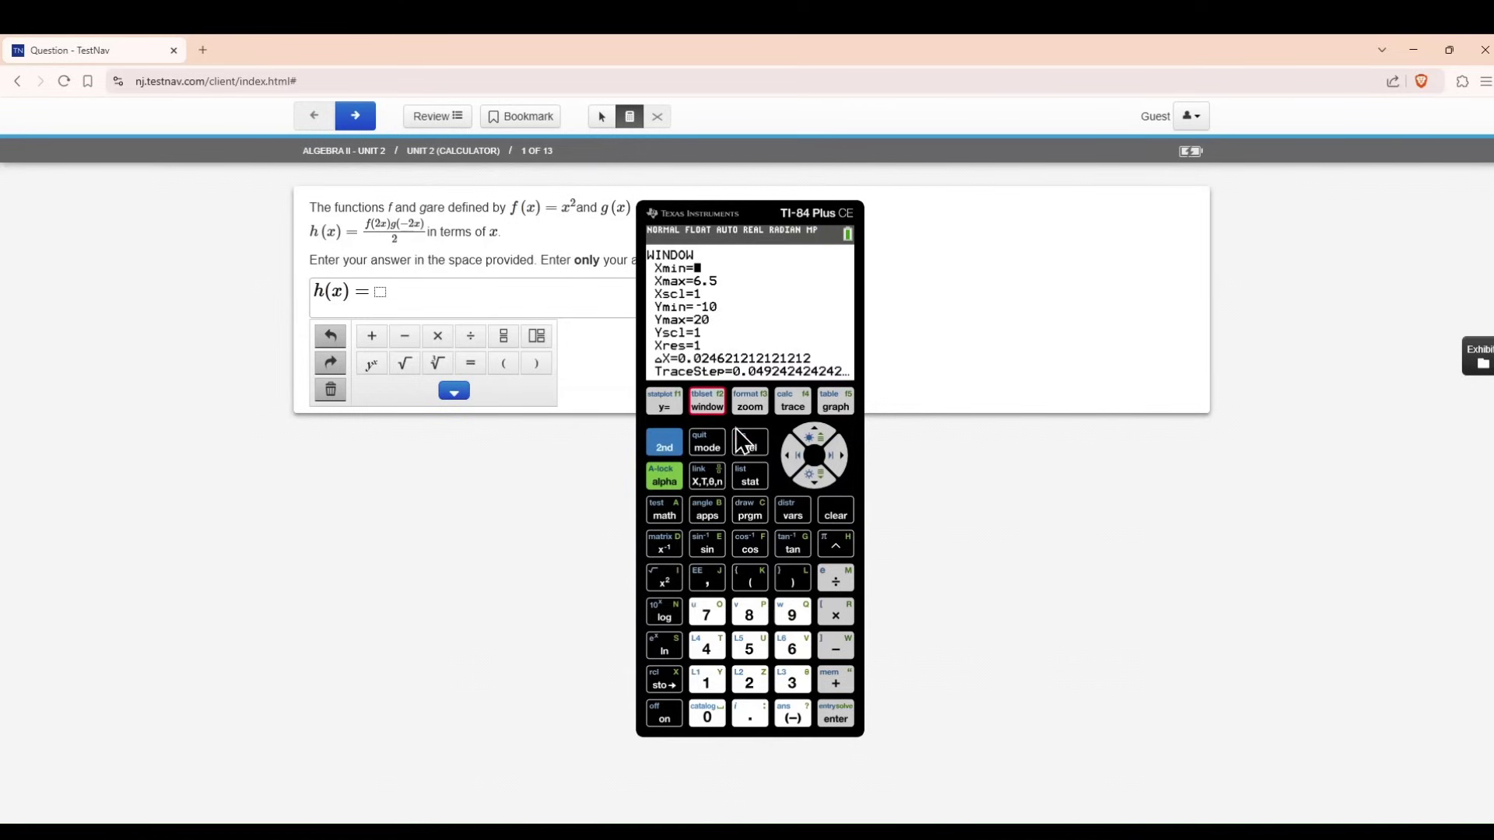
click(811, 471)
click(806, 468)
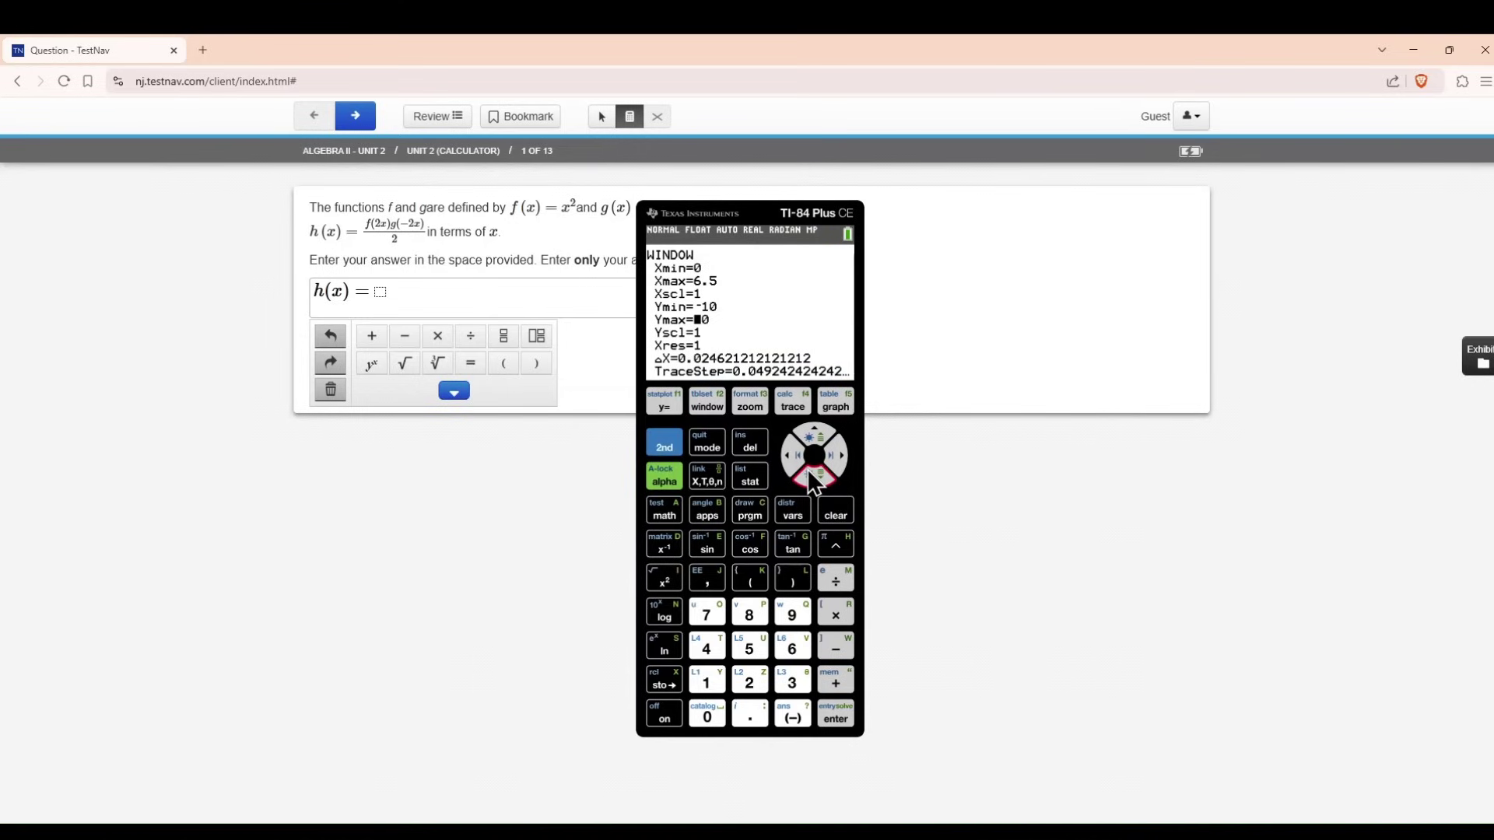
click(741, 655)
click(722, 712)
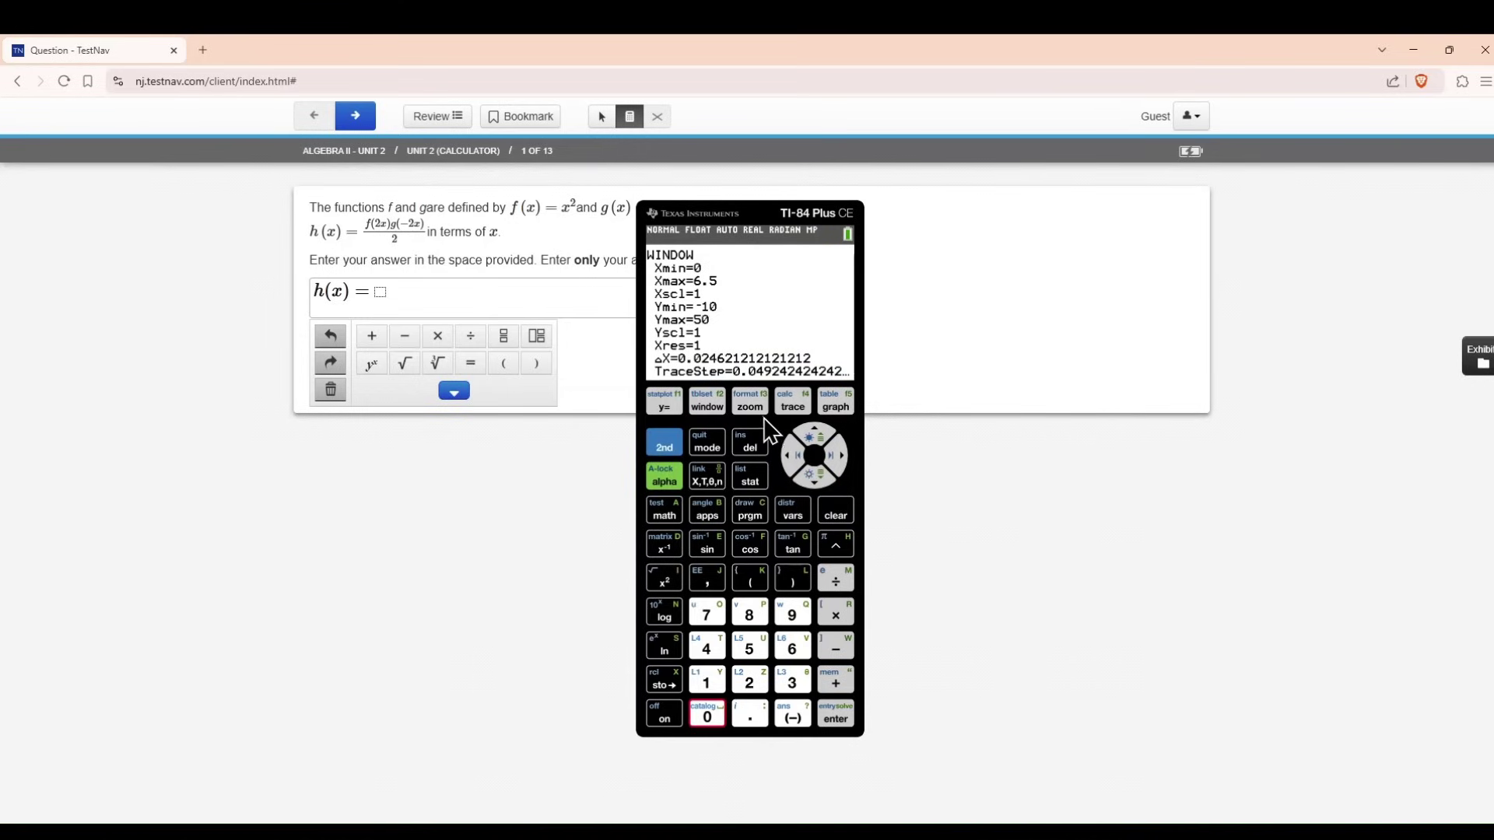
click(839, 408)
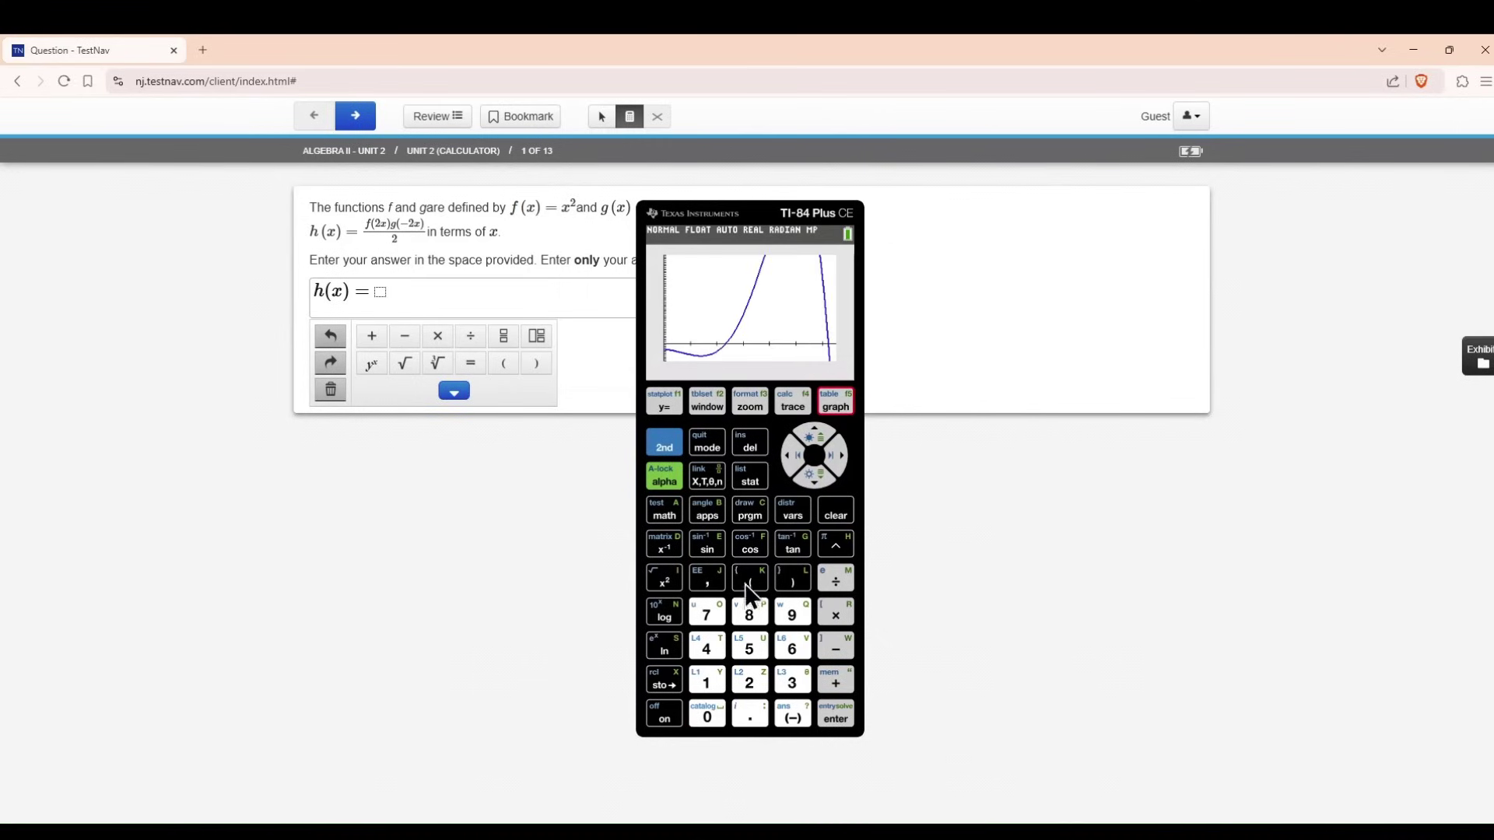
Set the window's Ymax to 100 and redraw the graph.
click(711, 414)
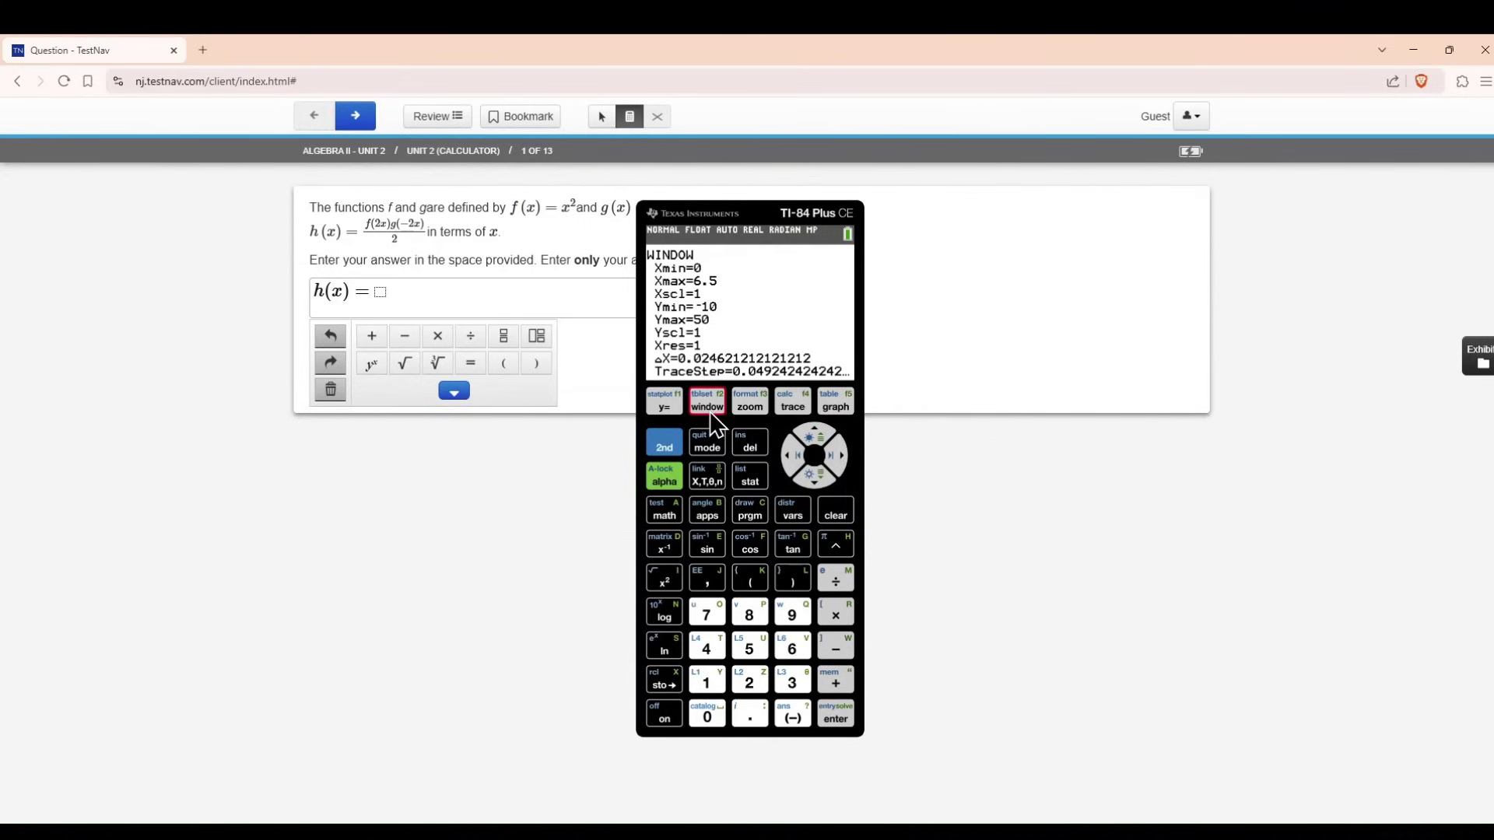
click(812, 475)
click(707, 682)
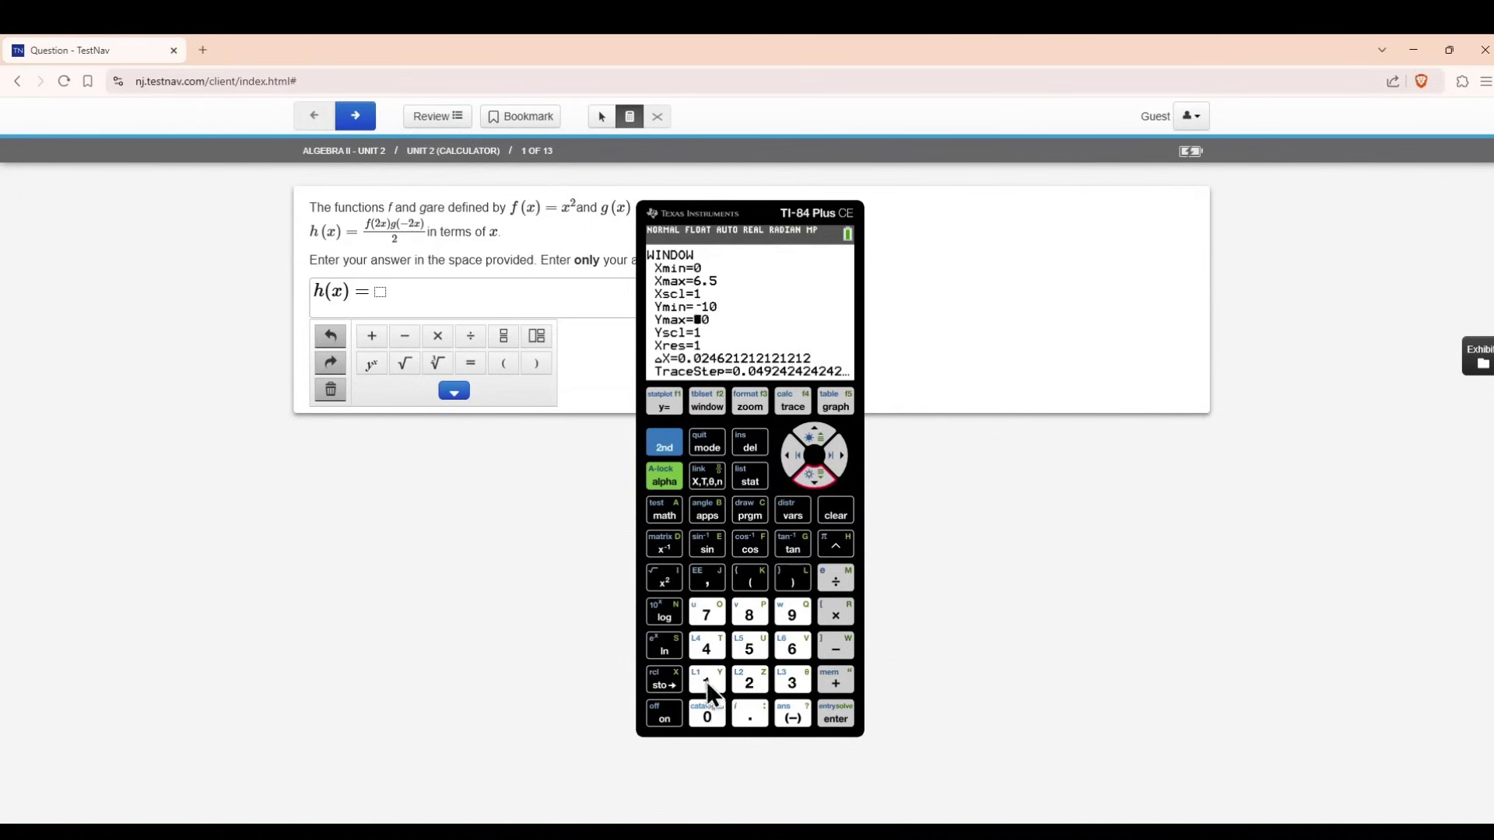
click(706, 716)
click(706, 715)
click(834, 409)
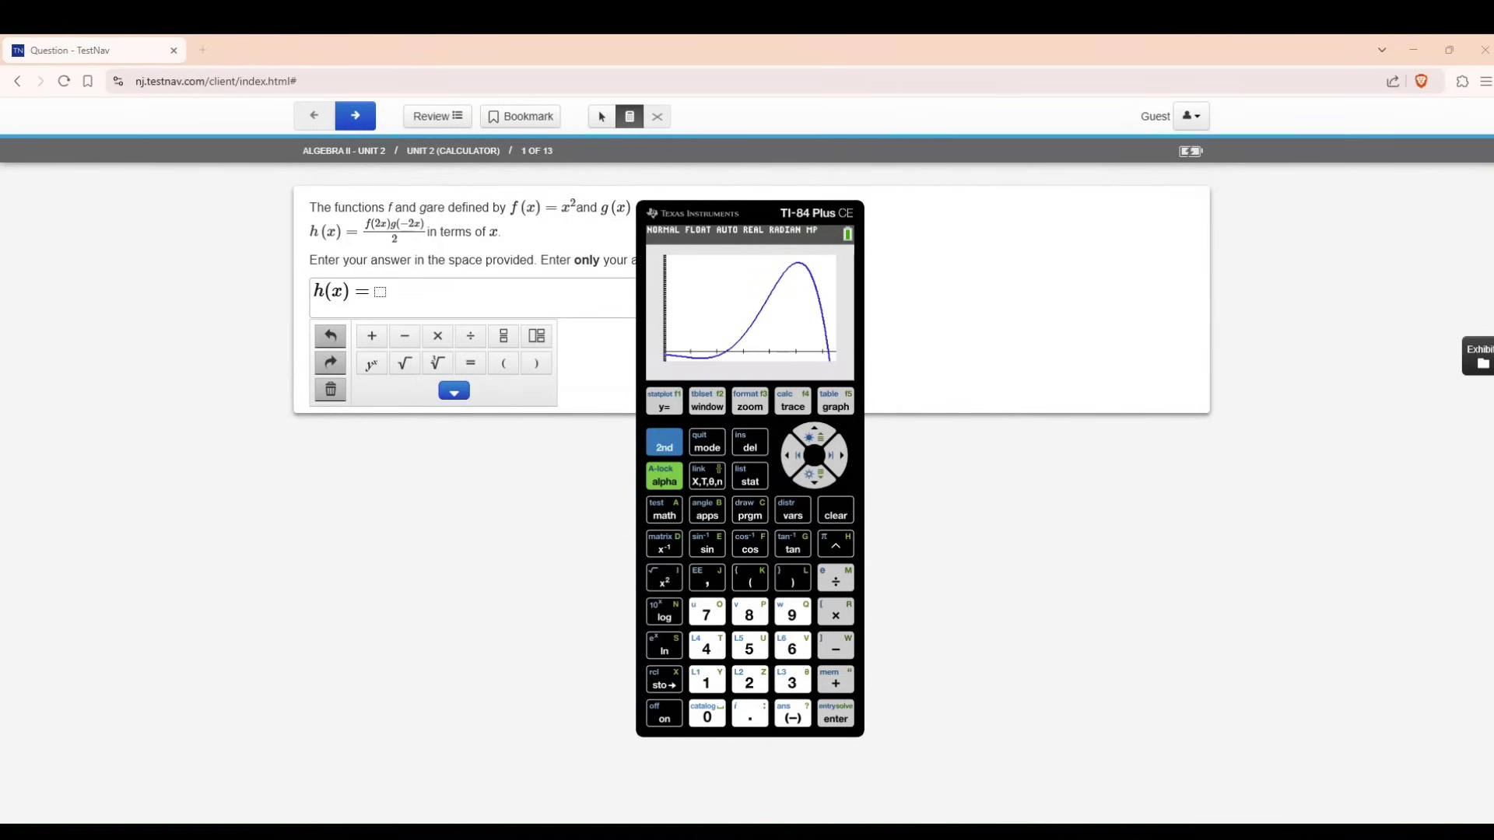
Start a maximum calculation on Y1 and set its left bound just before the peak.
click(665, 442)
click(781, 405)
click(815, 478)
click(816, 478)
click(815, 478)
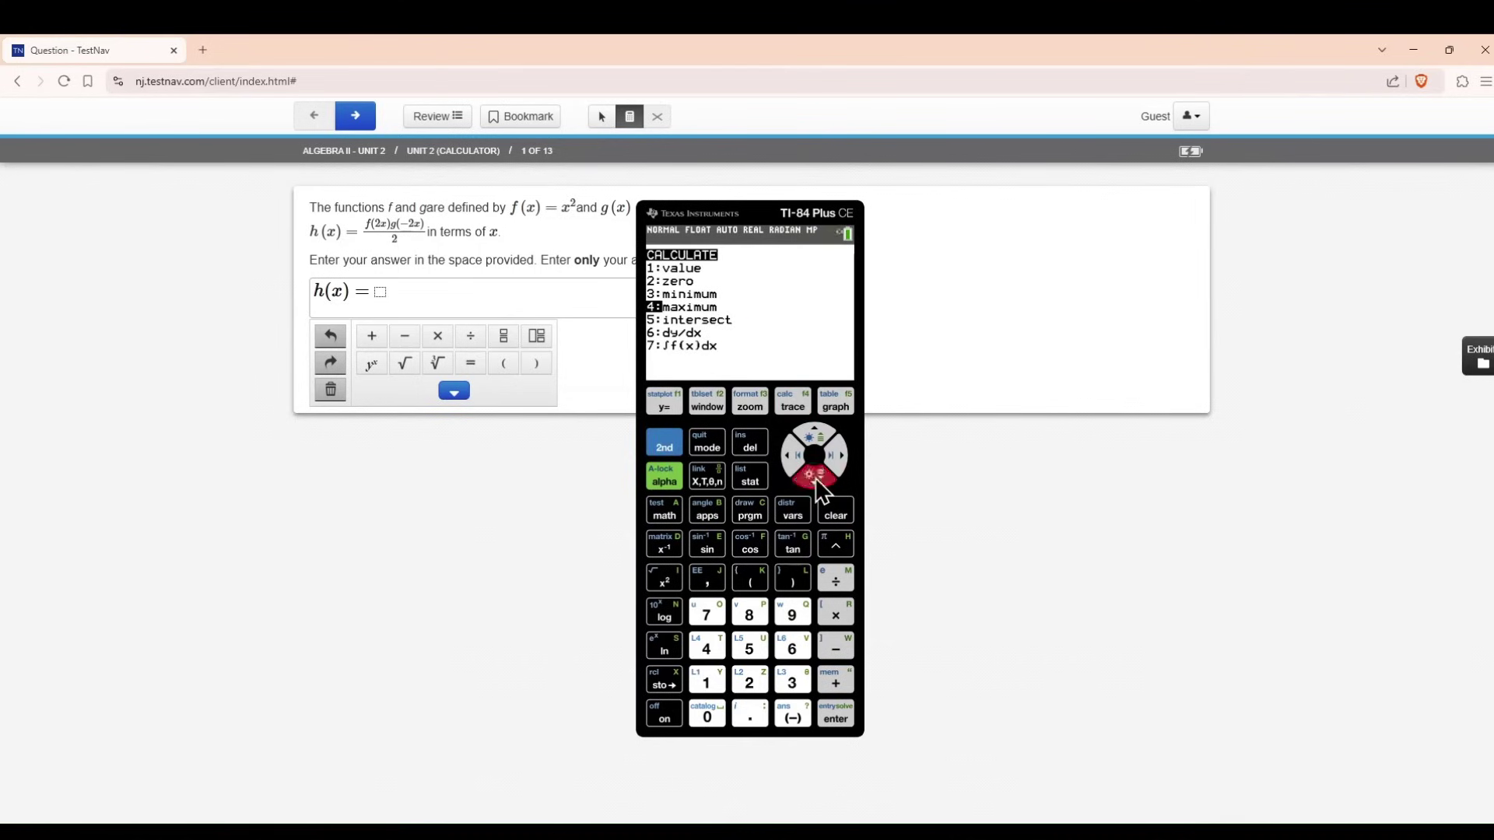
click(838, 712)
click(833, 451)
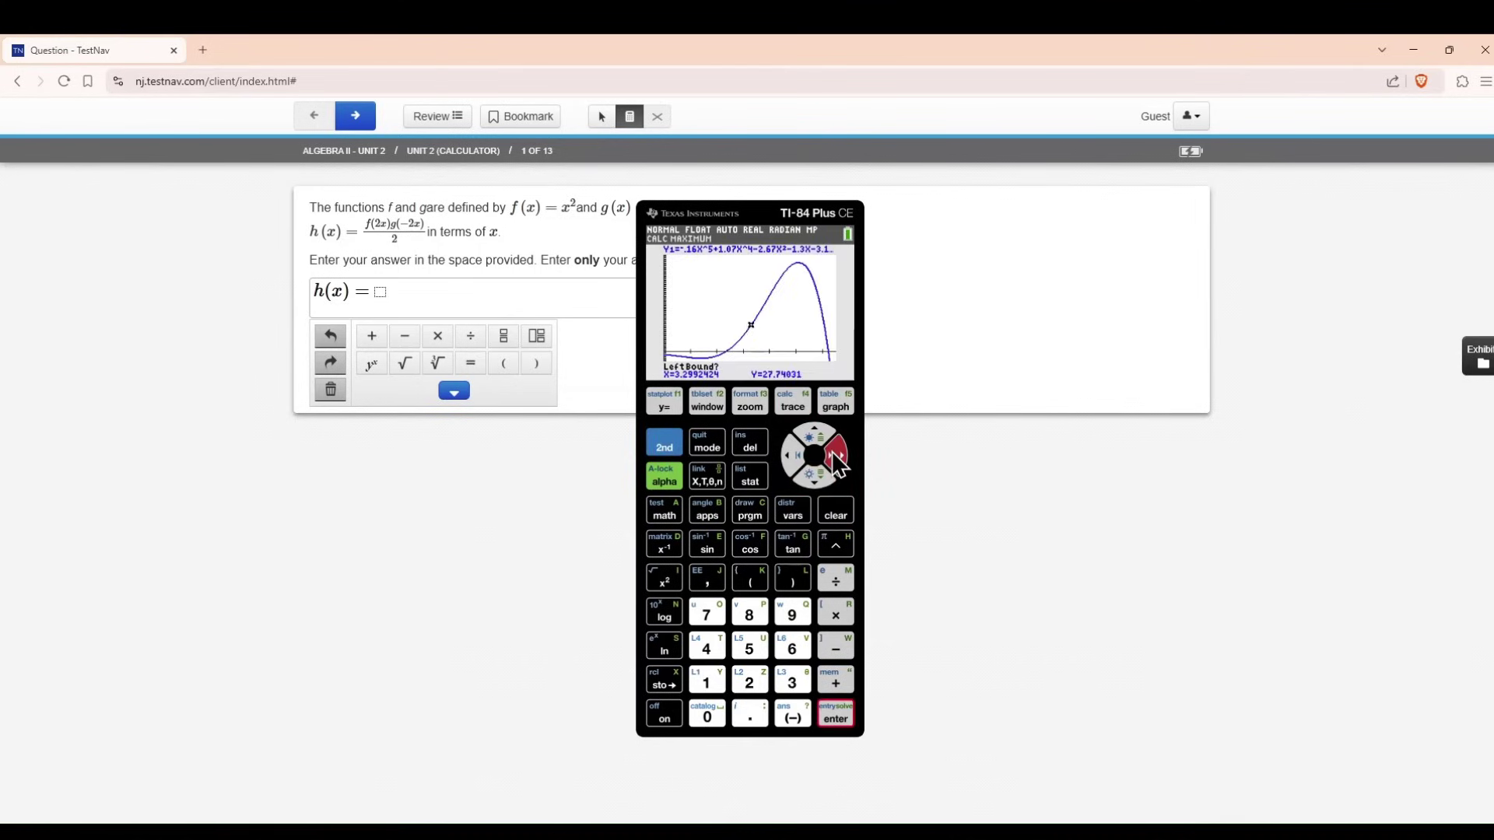
click(833, 451)
click(833, 451)
click(833, 451)
click(833, 452)
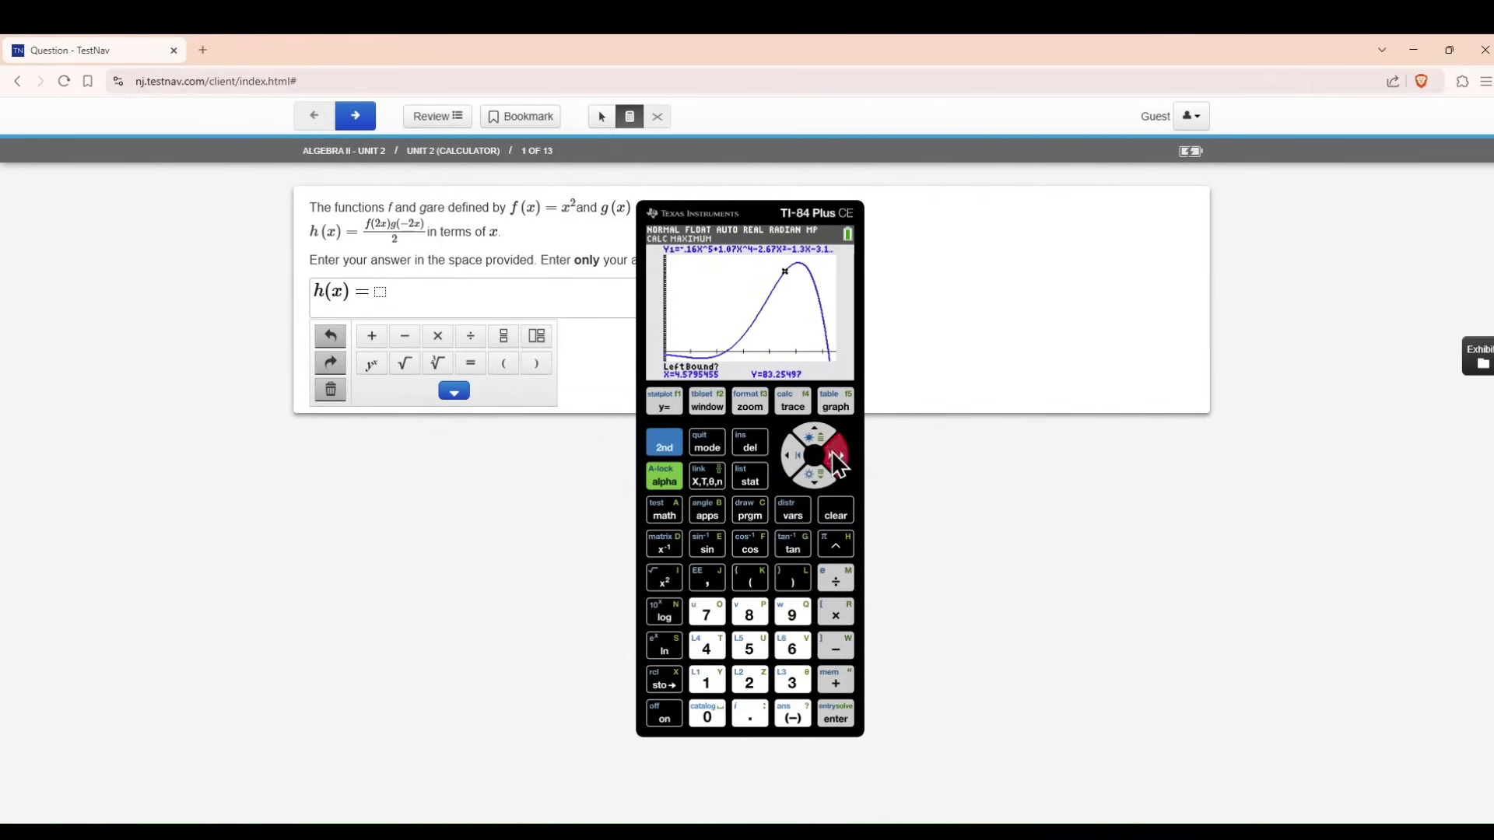
click(832, 452)
click(837, 713)
Set the right bound just past the peak and complete the maximum calculation on Y1.
click(831, 446)
click(831, 446)
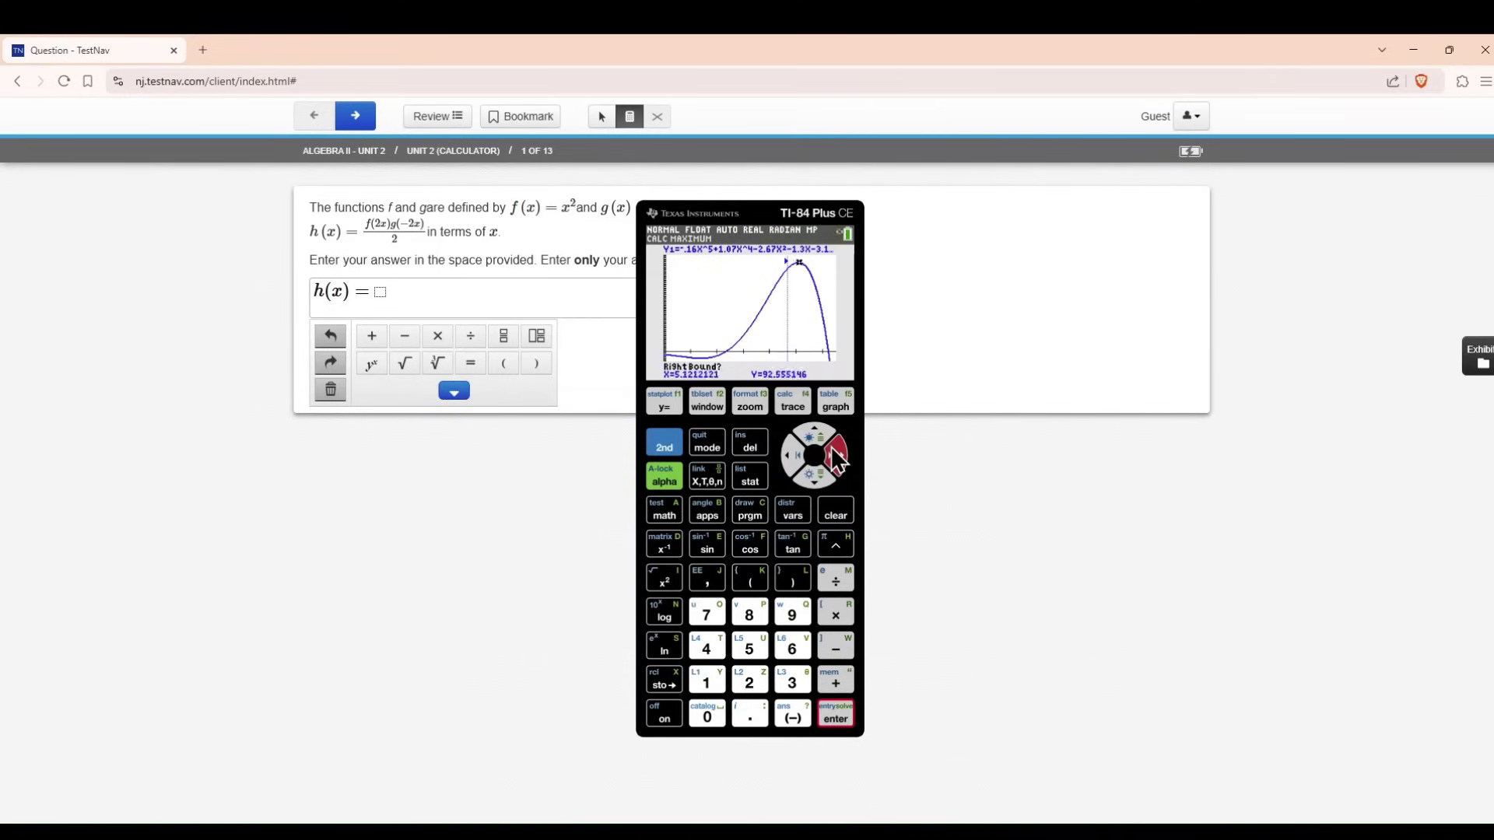
click(831, 446)
click(834, 719)
click(834, 713)
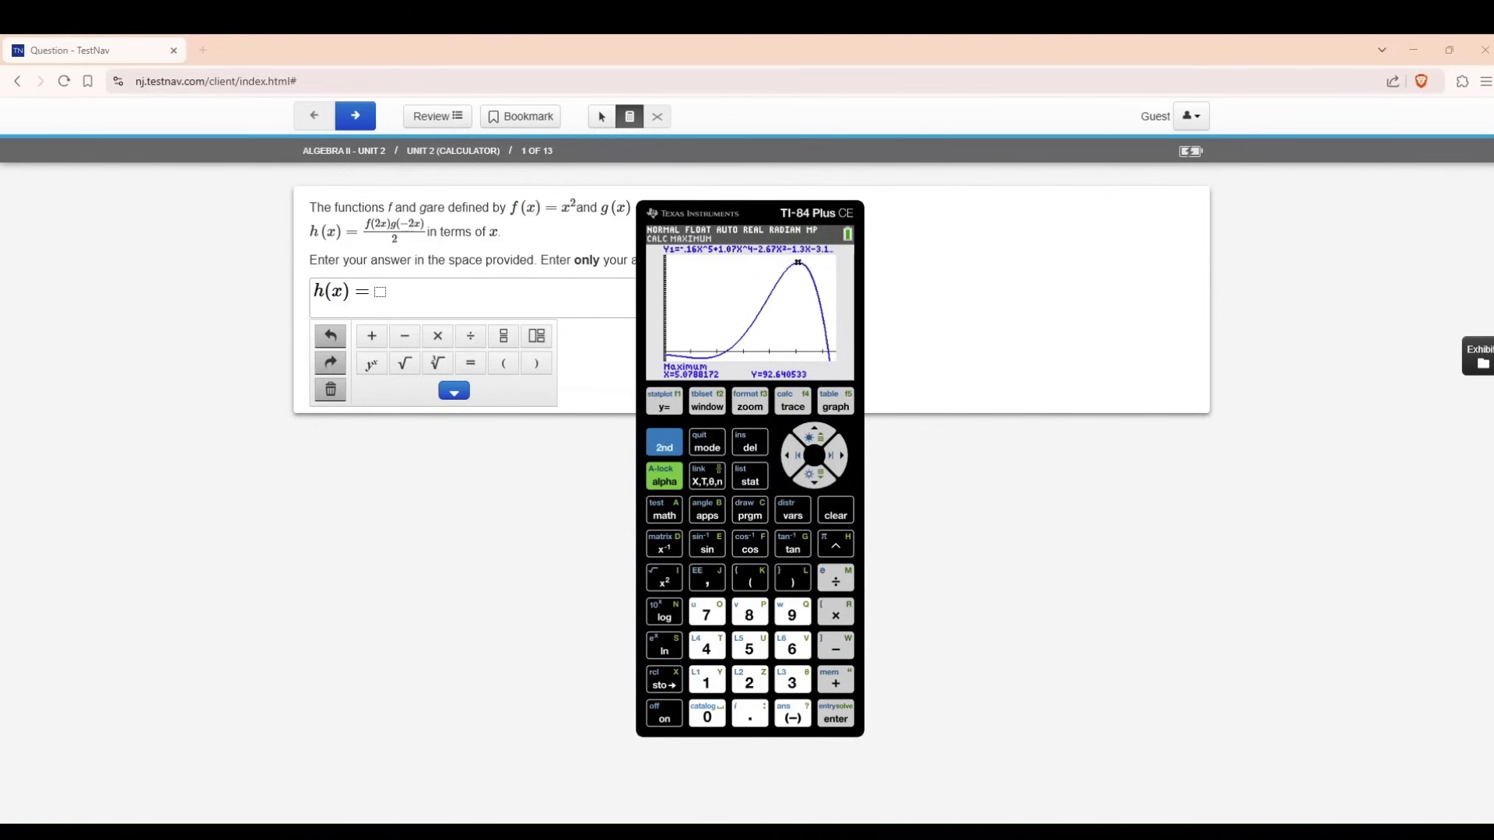
Start a minimum calculation on Y1 and set its left bound before the valley, at about X=0.89.
click(792, 456)
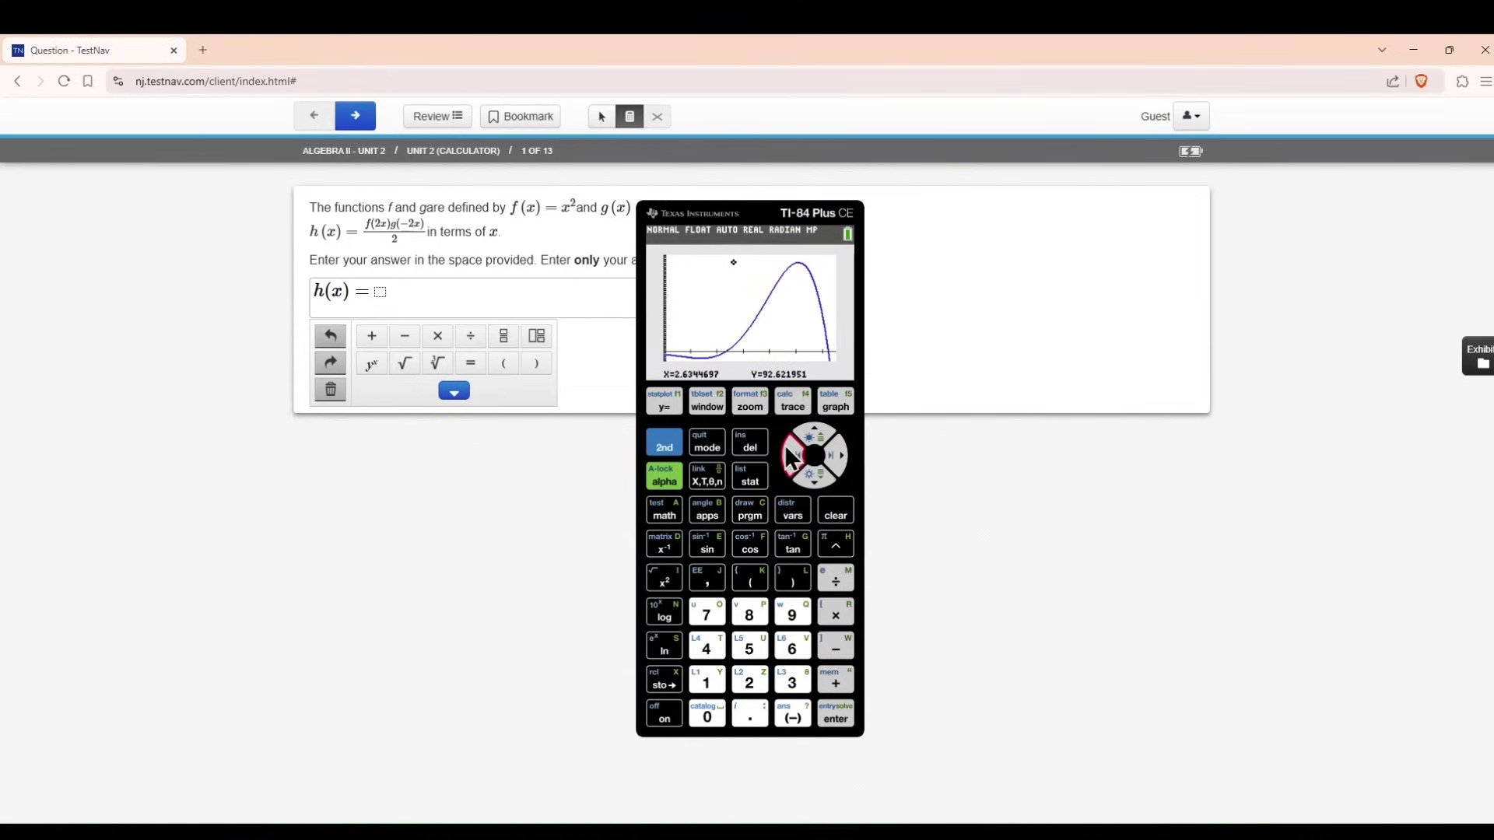
click(793, 405)
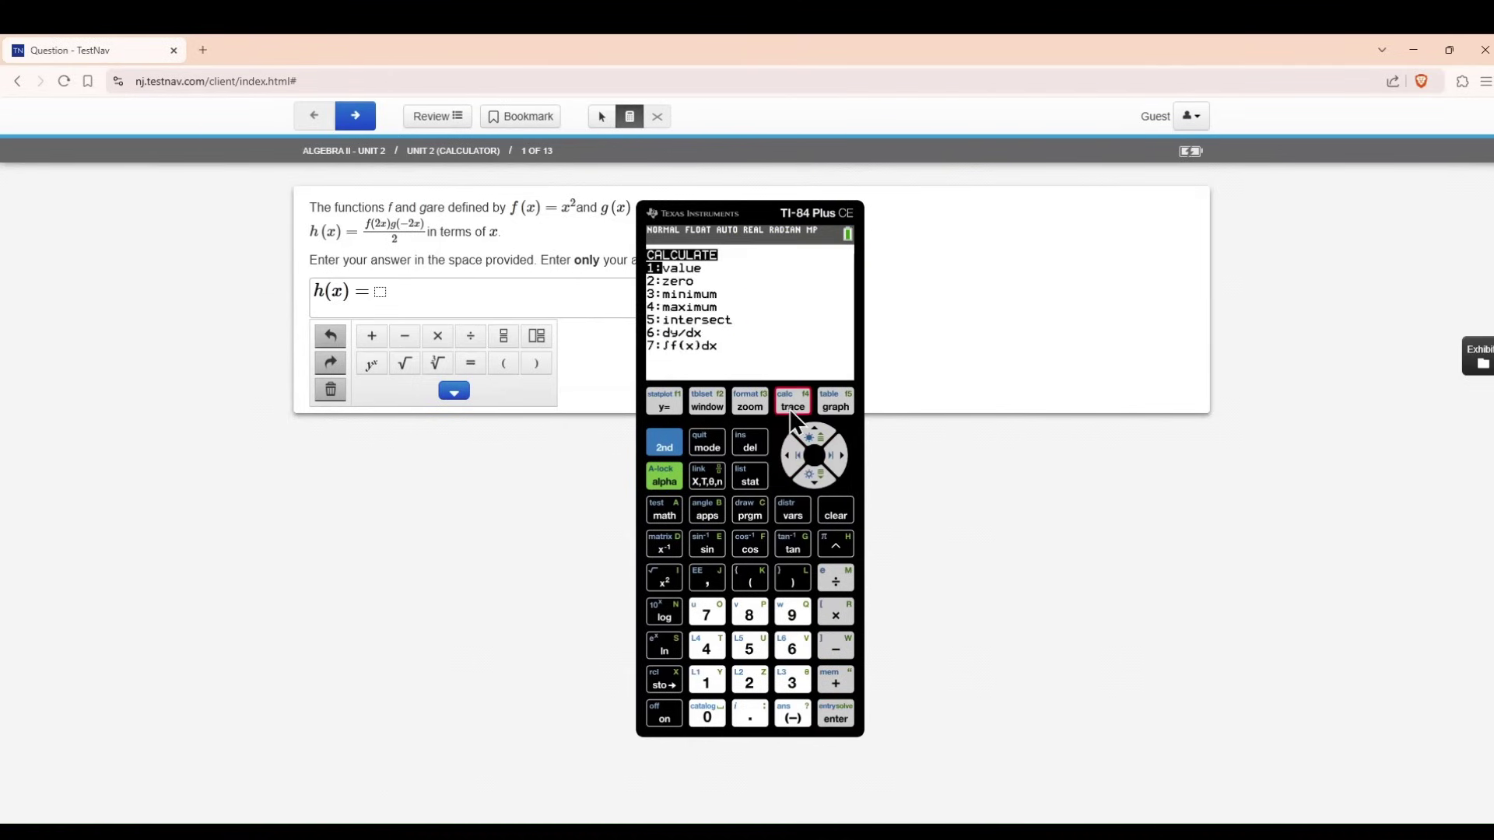
click(819, 478)
click(819, 478)
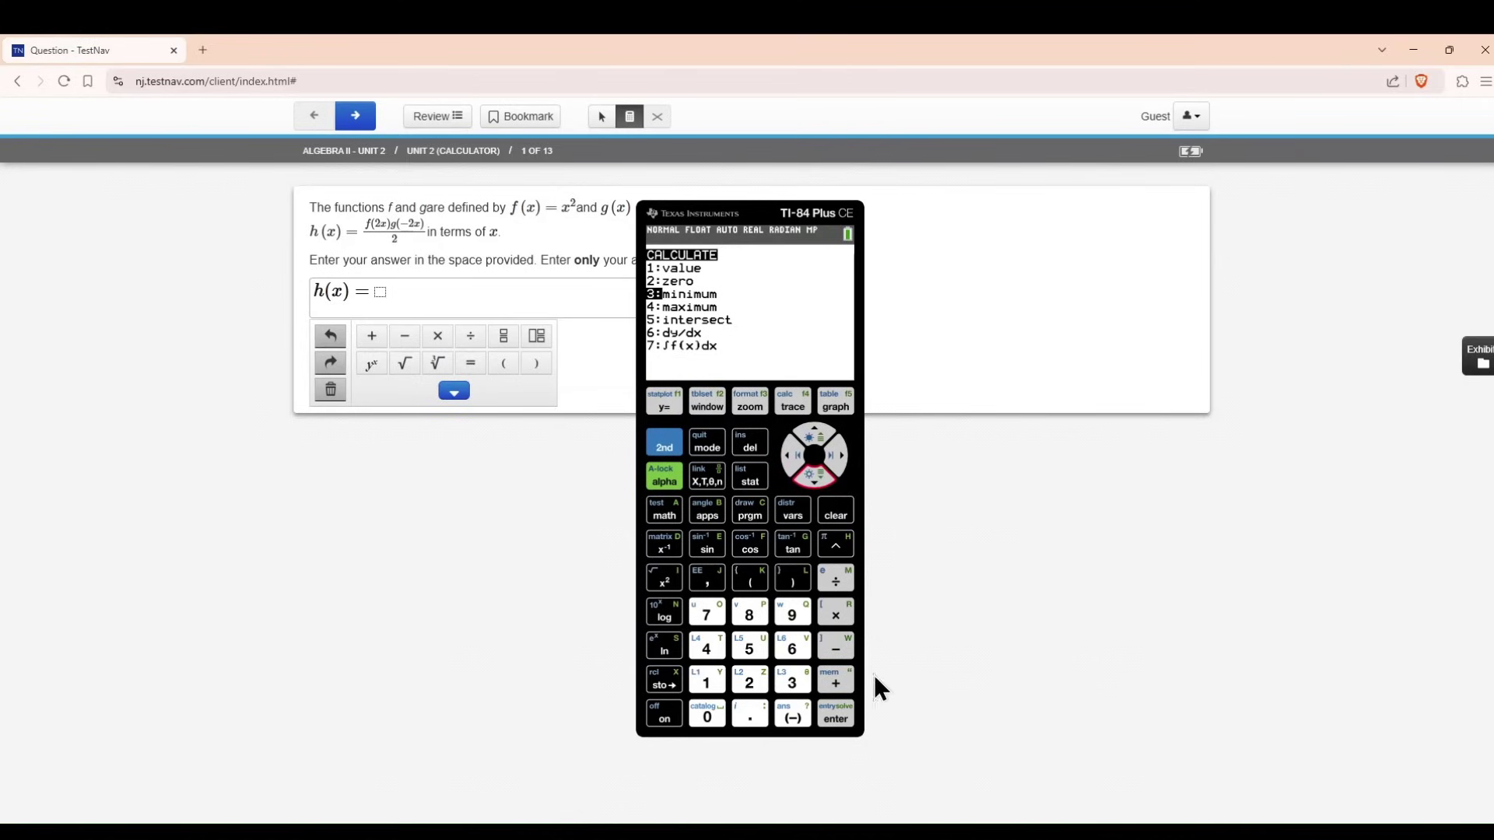
click(839, 716)
click(793, 455)
click(794, 455)
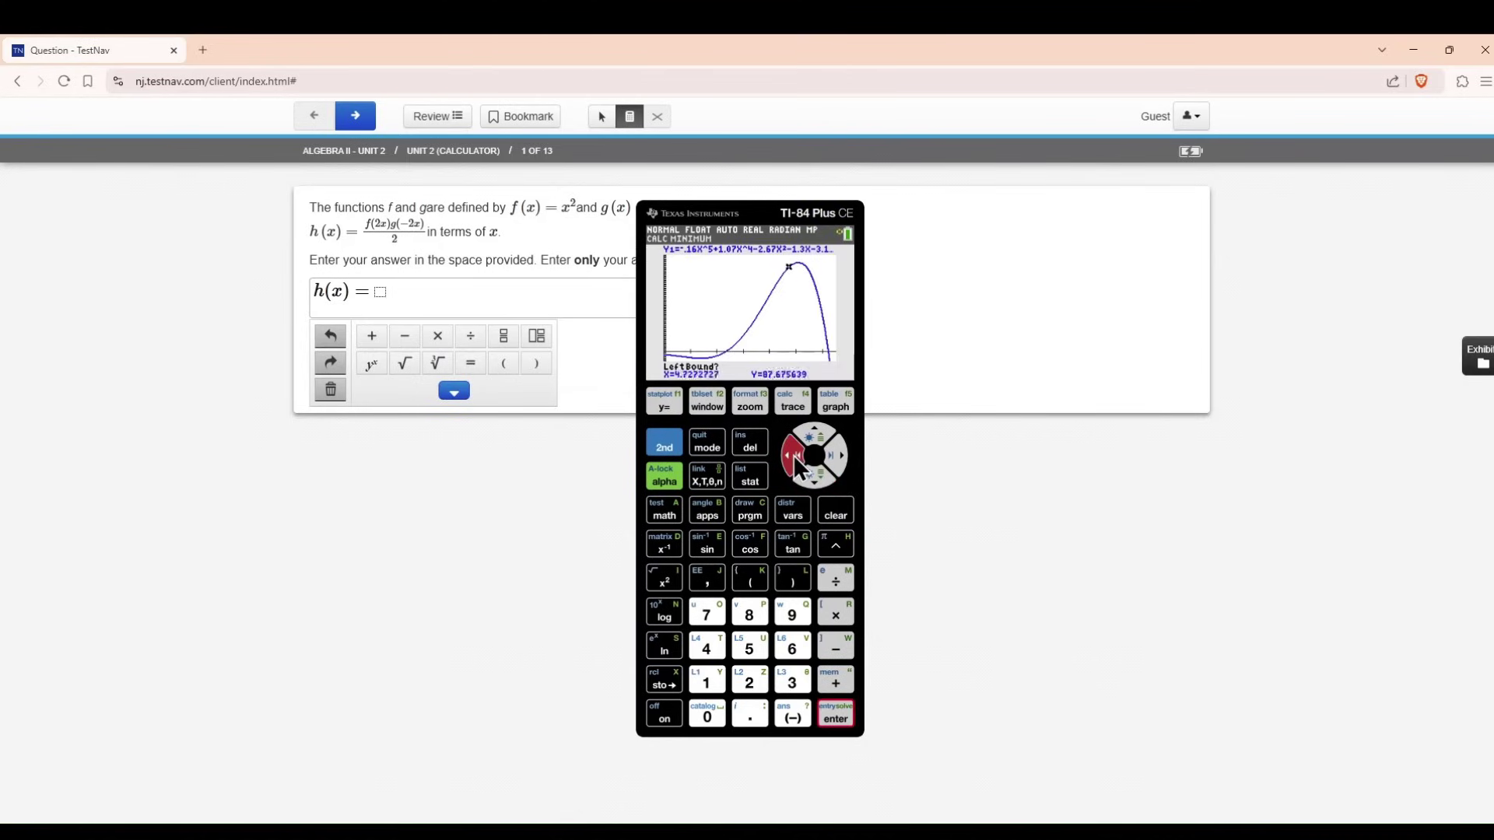
click(794, 455)
click(794, 456)
click(794, 455)
click(794, 455)
click(794, 455)
click(793, 455)
click(794, 455)
click(794, 455)
click(793, 455)
click(794, 455)
click(794, 455)
click(835, 714)
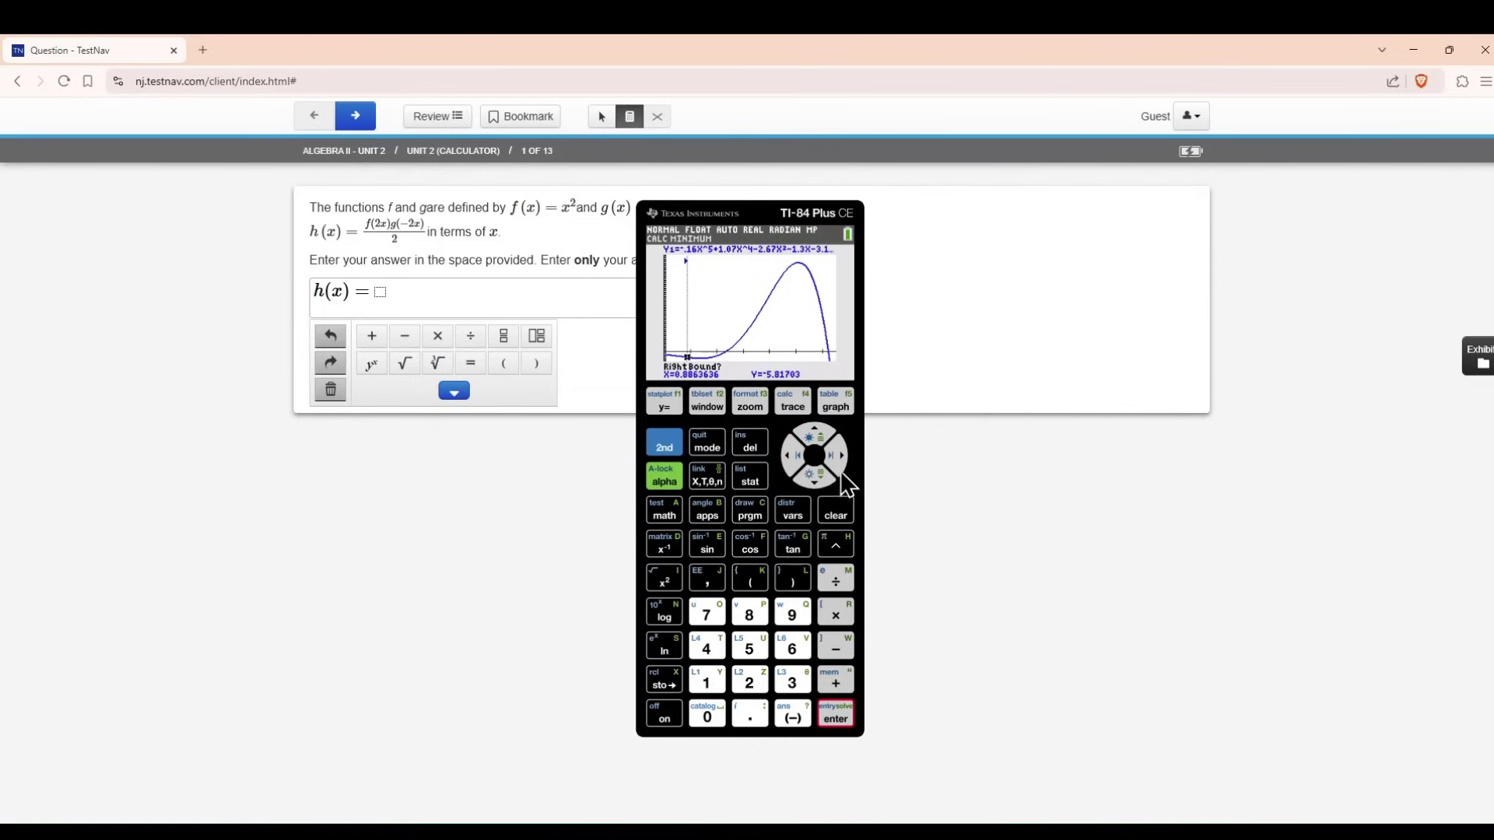
Set the right bound past the valley at about X=2.02 and complete the minimum calculation.
click(834, 453)
click(834, 450)
click(834, 450)
click(834, 450)
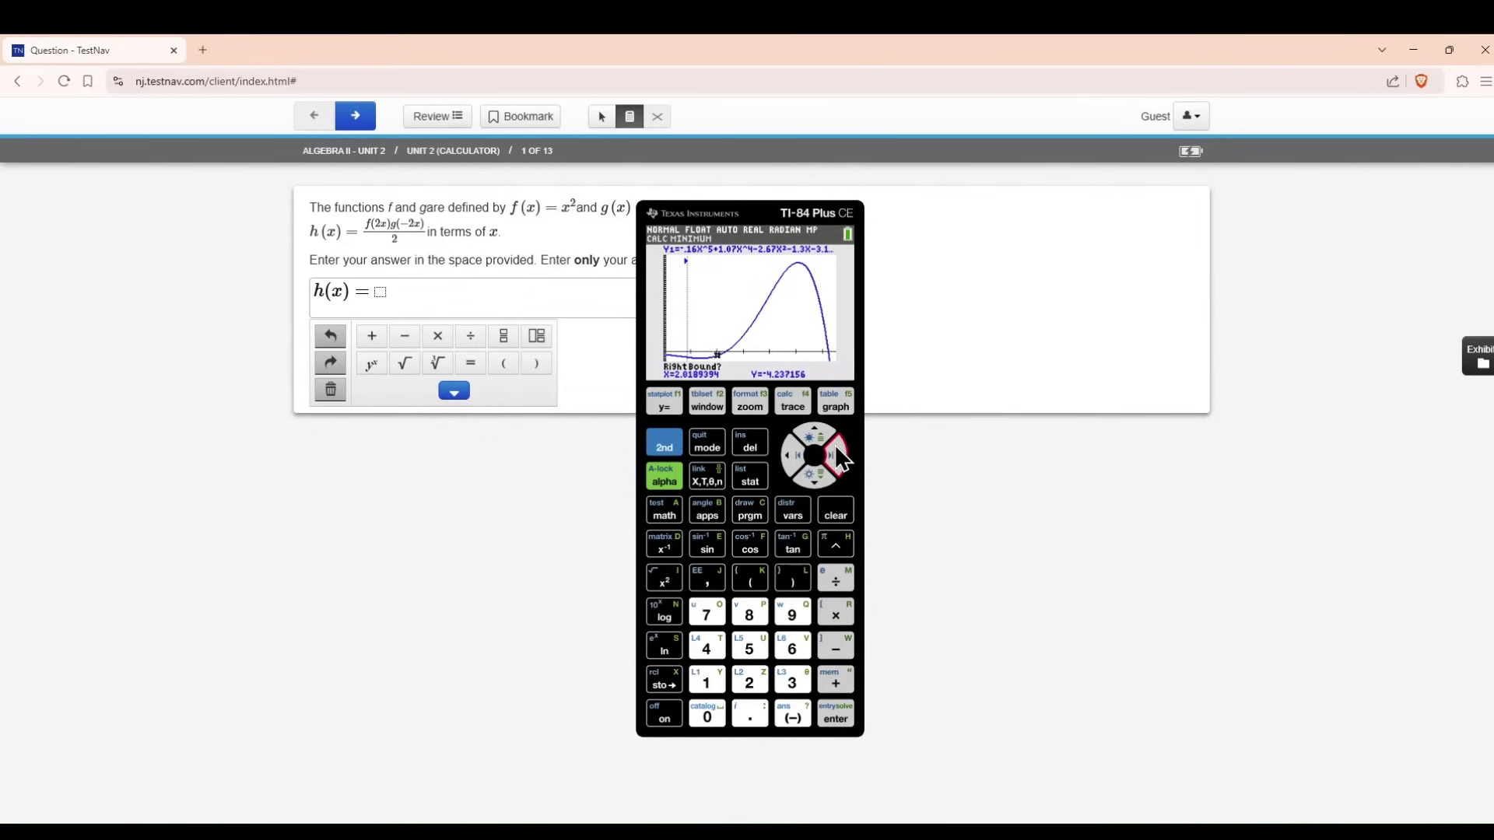
click(841, 709)
click(840, 710)
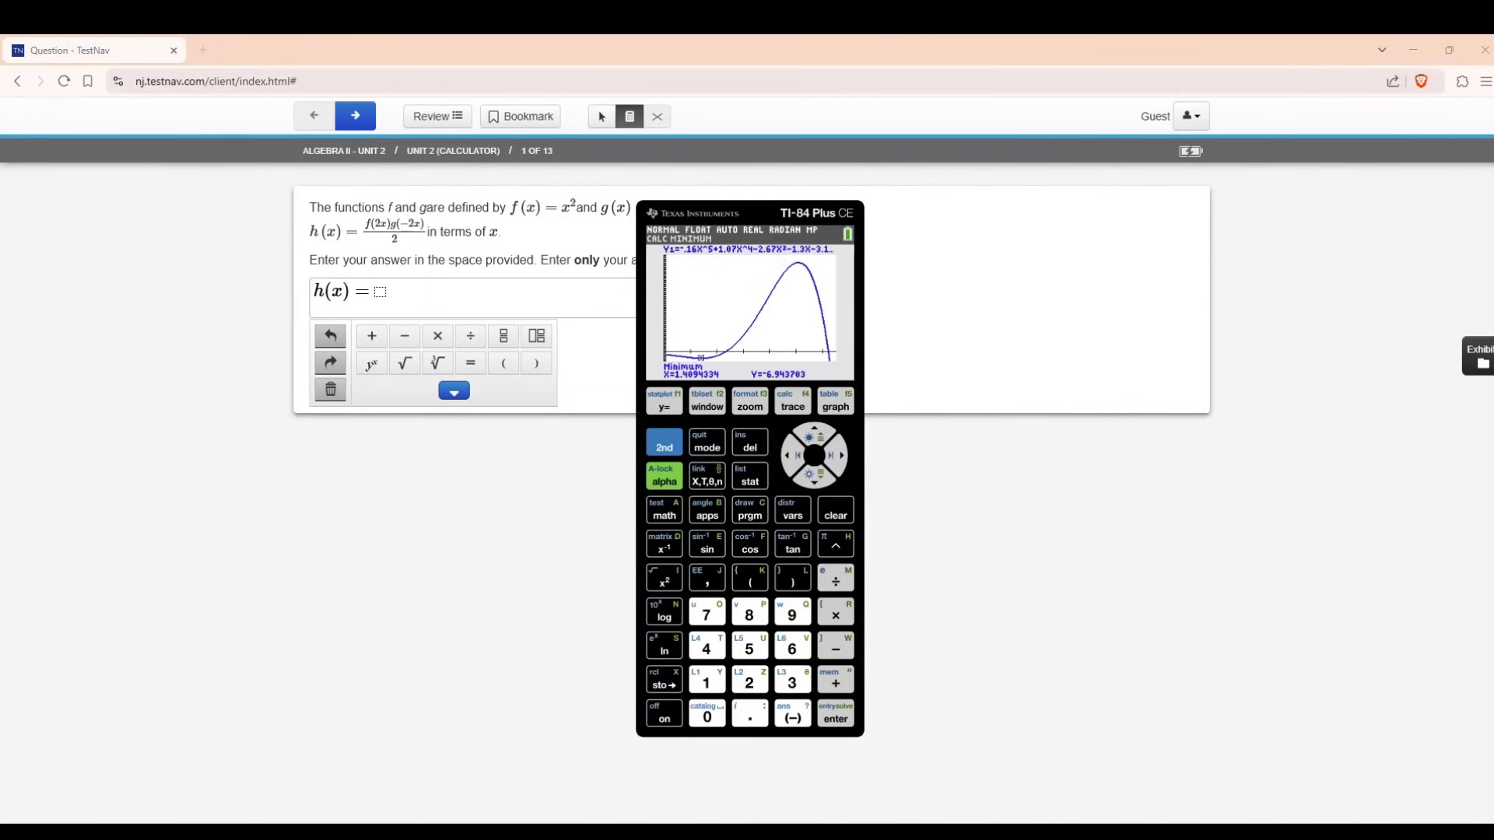
Calculate the zero where the curve rises through the x-axis, with bounds at about X=2.02 and X=2.71.
click(665, 442)
click(793, 401)
click(814, 475)
click(836, 714)
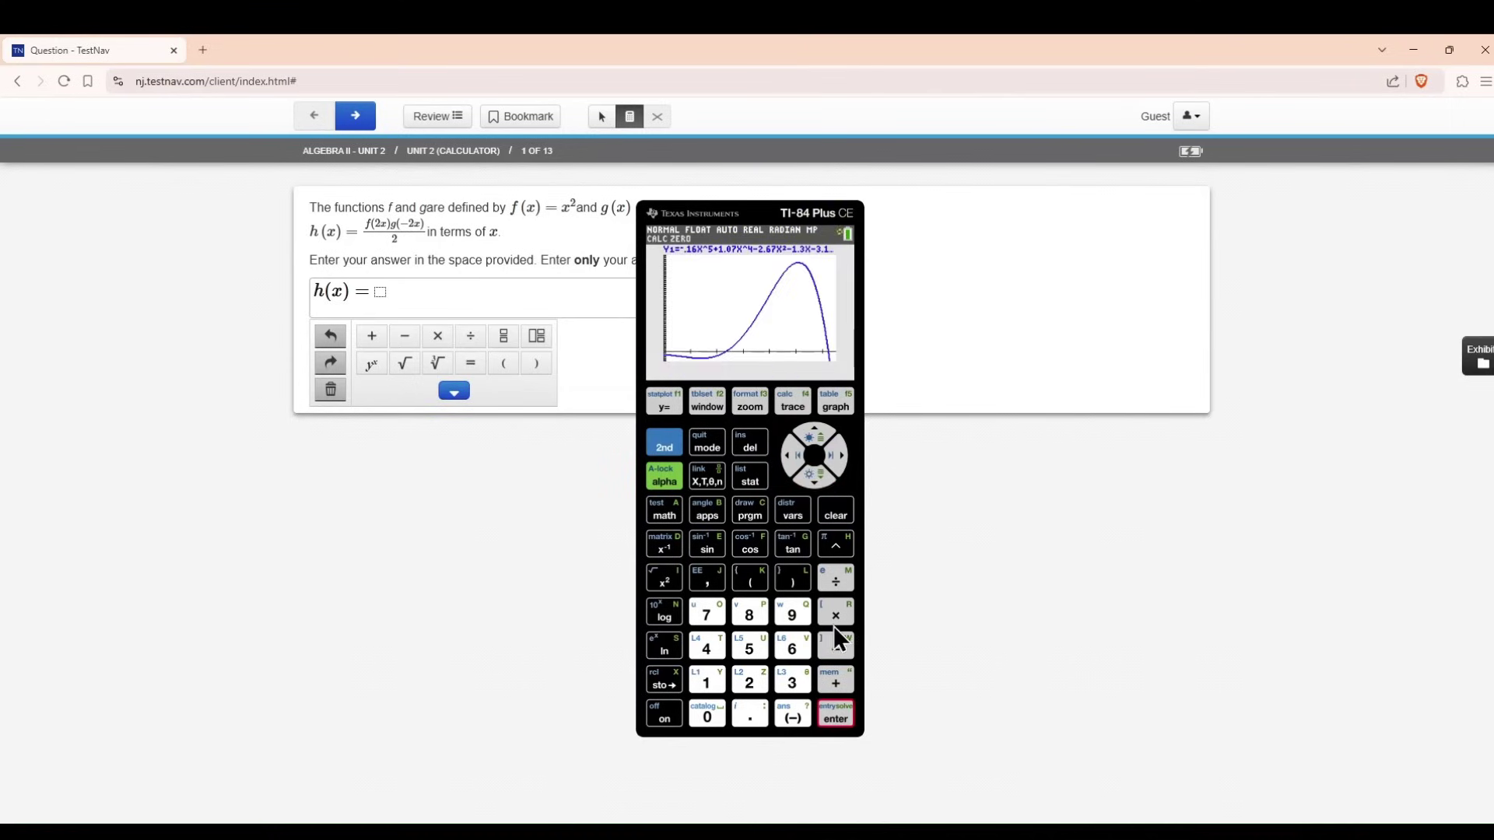
click(792, 455)
click(832, 449)
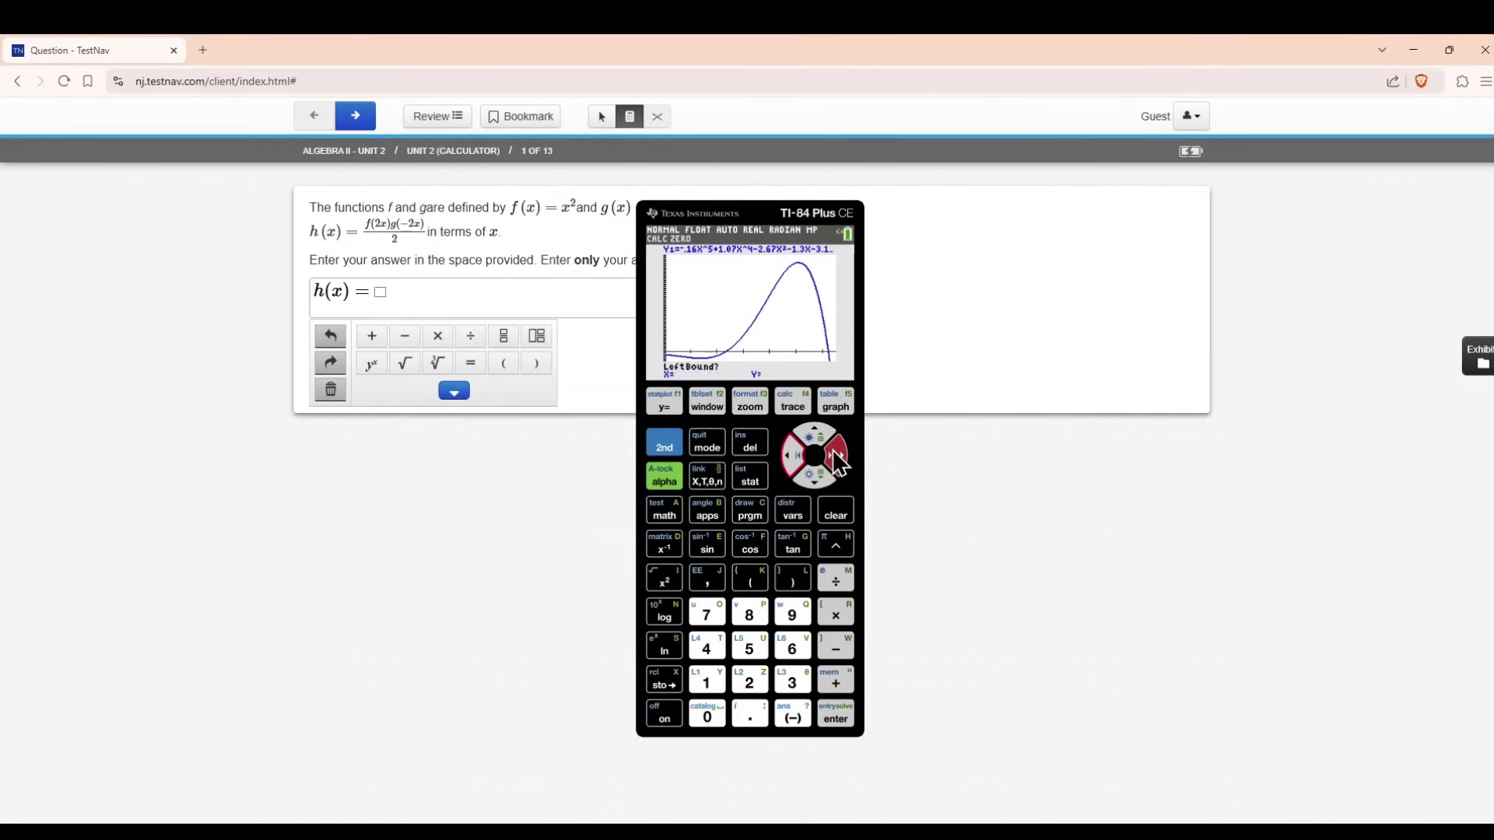
click(833, 449)
click(835, 714)
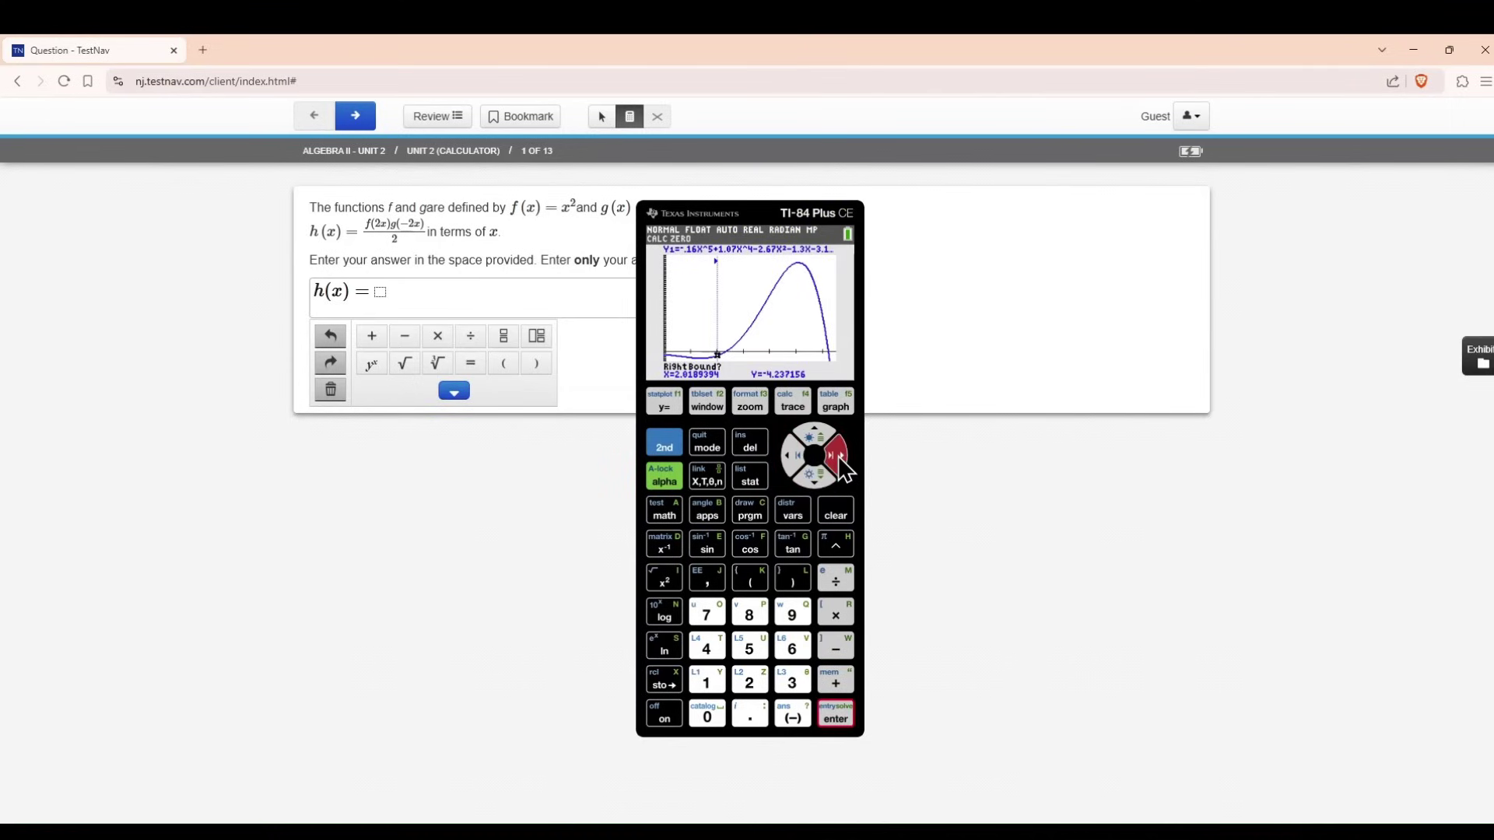
click(839, 458)
click(839, 457)
click(835, 714)
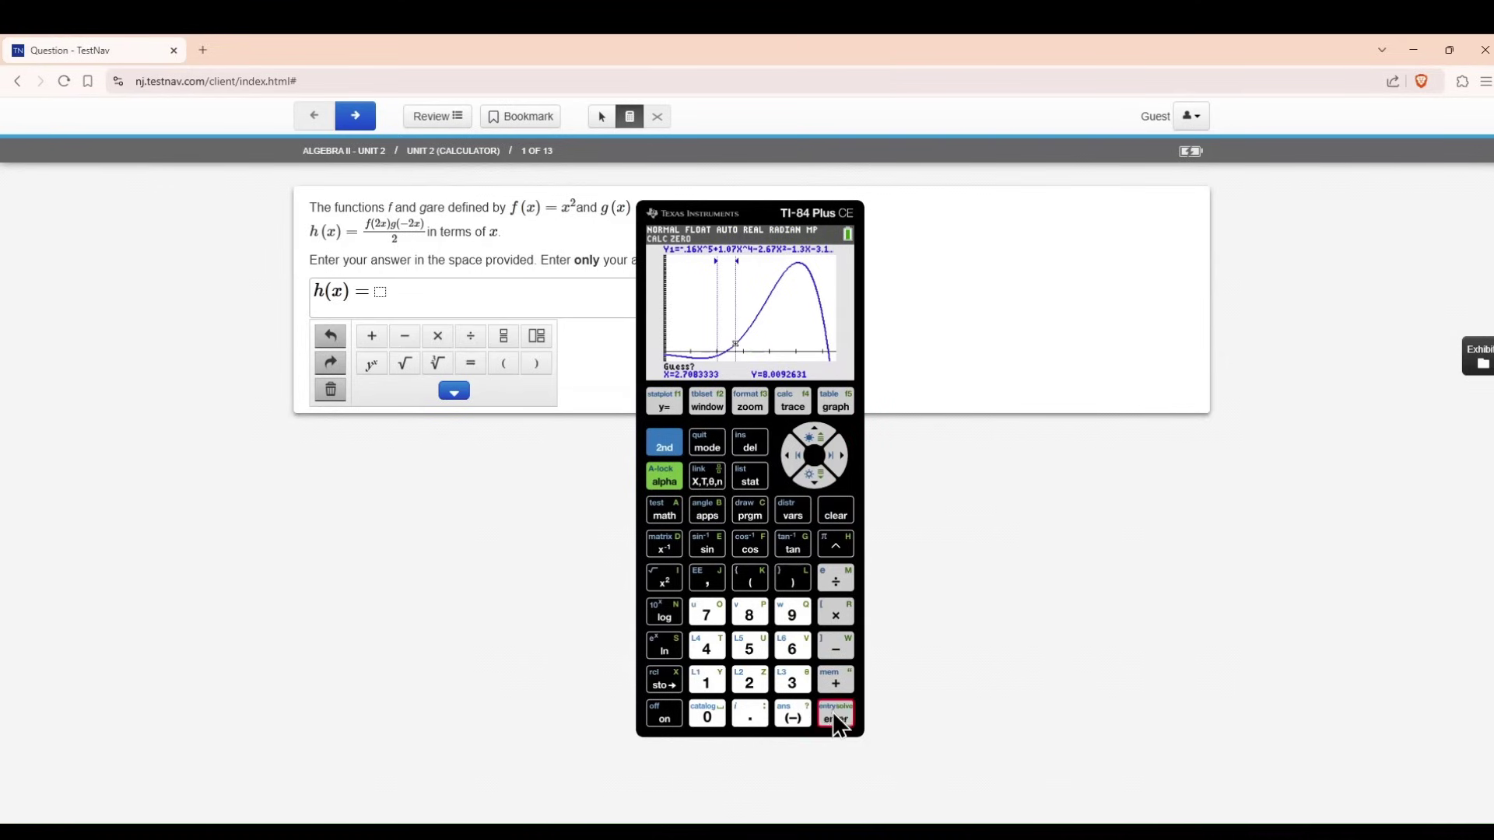
click(833, 714)
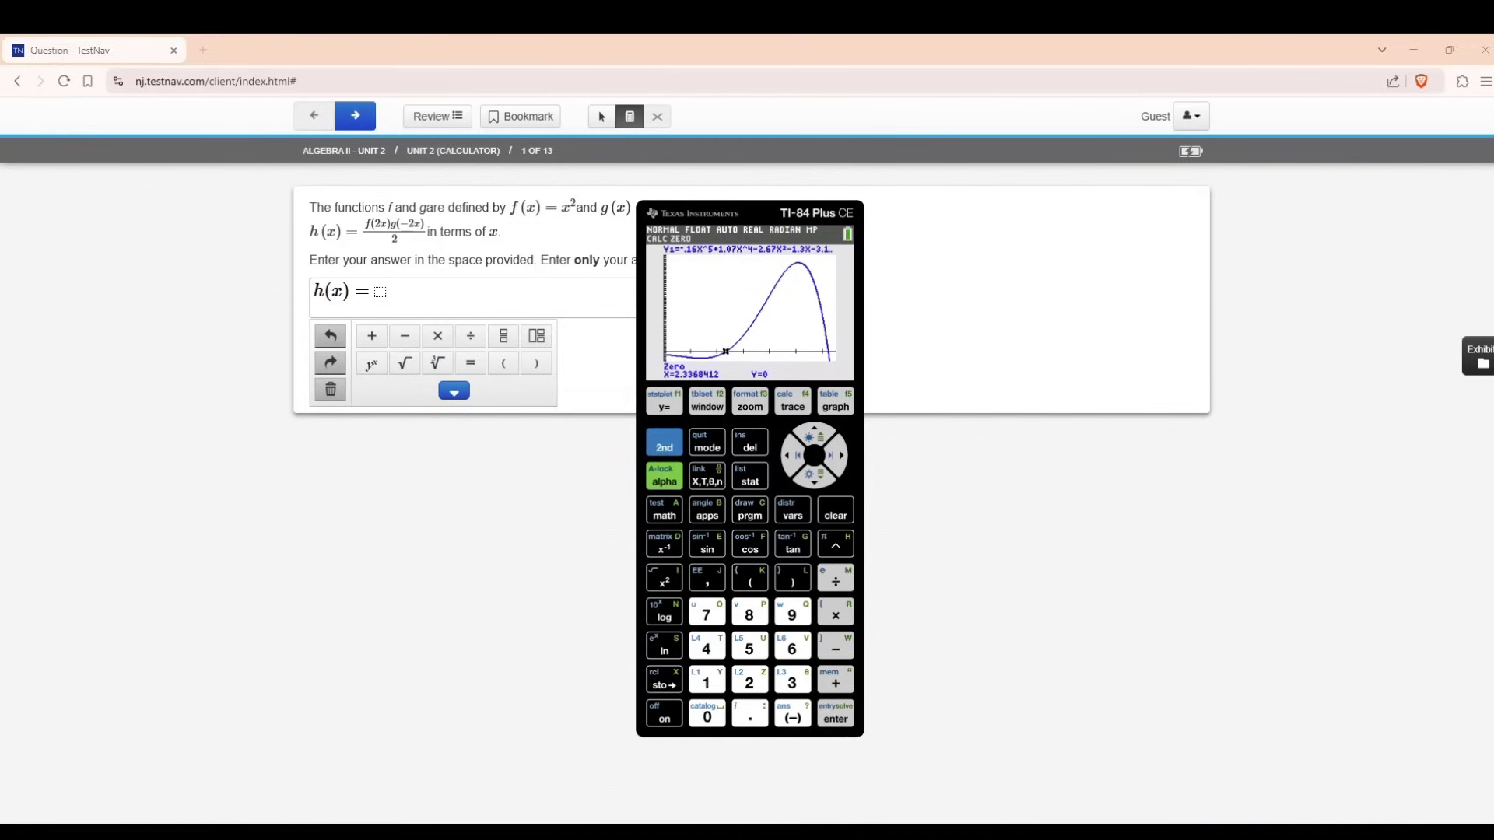
Calculate the zero where the curve falls through the x-axis, with bounds at about X=6.11 and X=6.25.
click(665, 442)
click(793, 401)
click(814, 475)
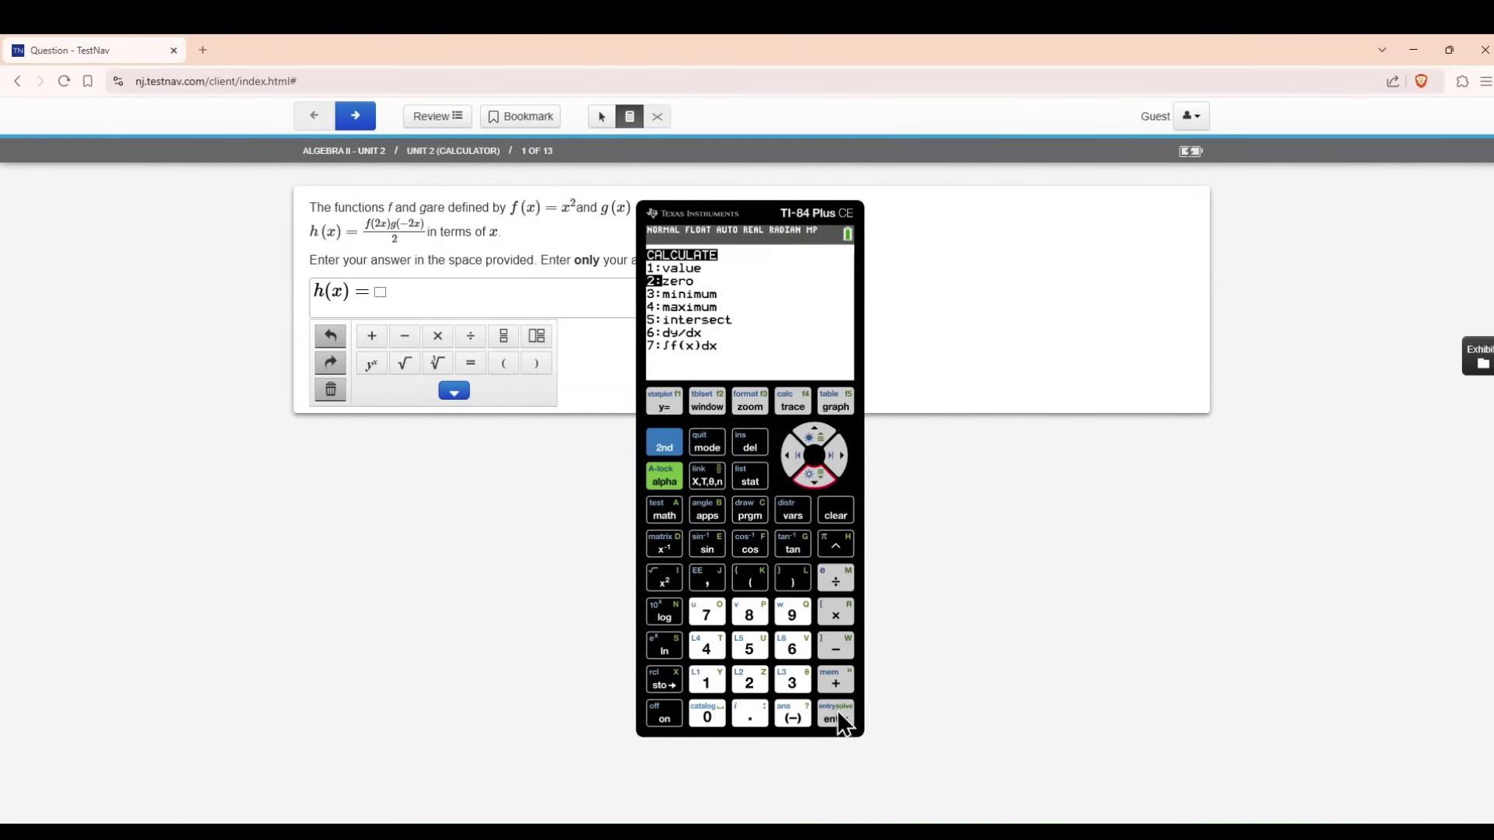
click(837, 709)
click(842, 452)
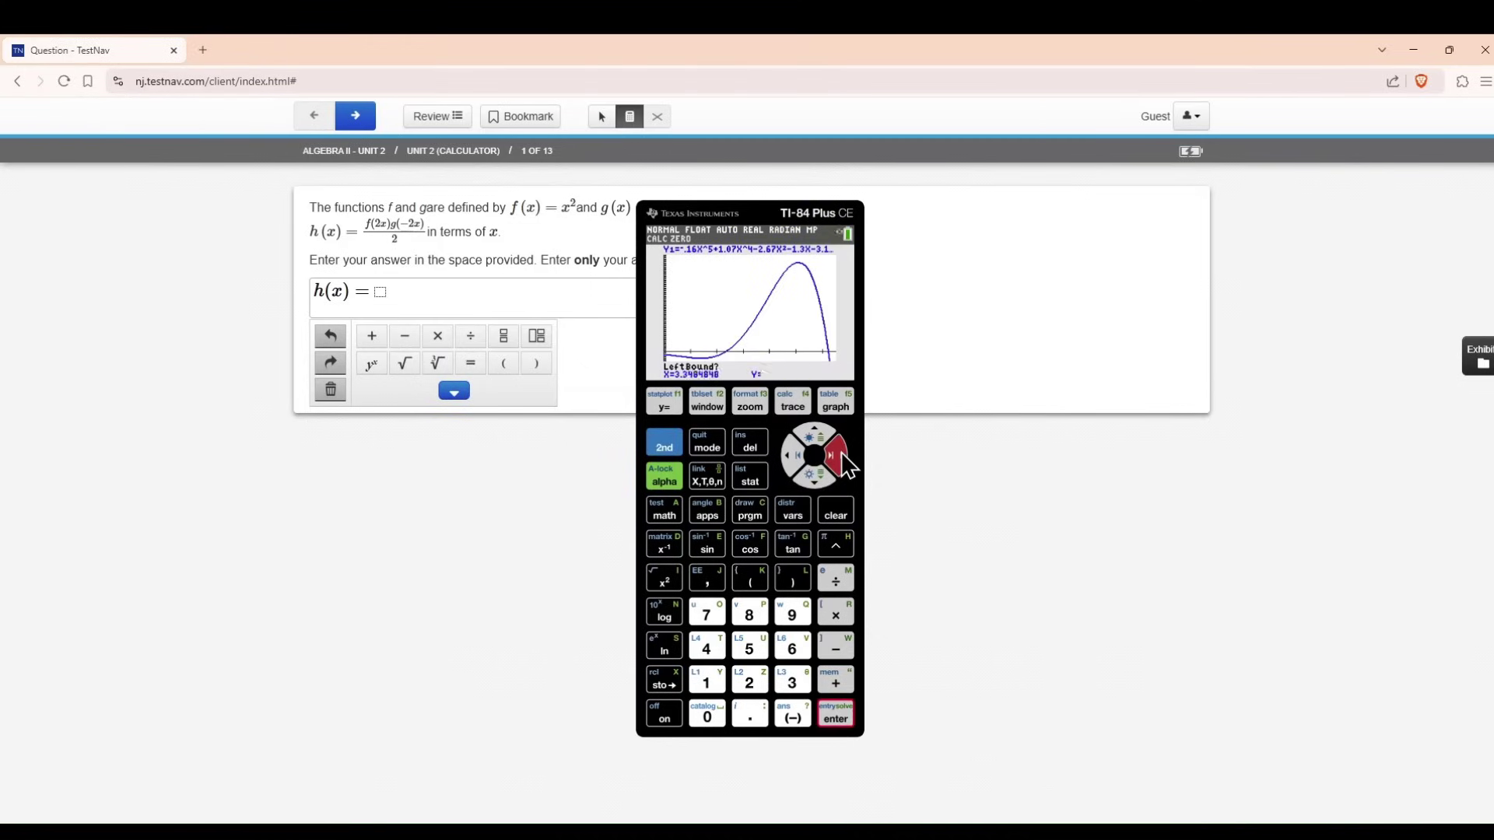
drag(842, 451, 797, 454)
click(834, 713)
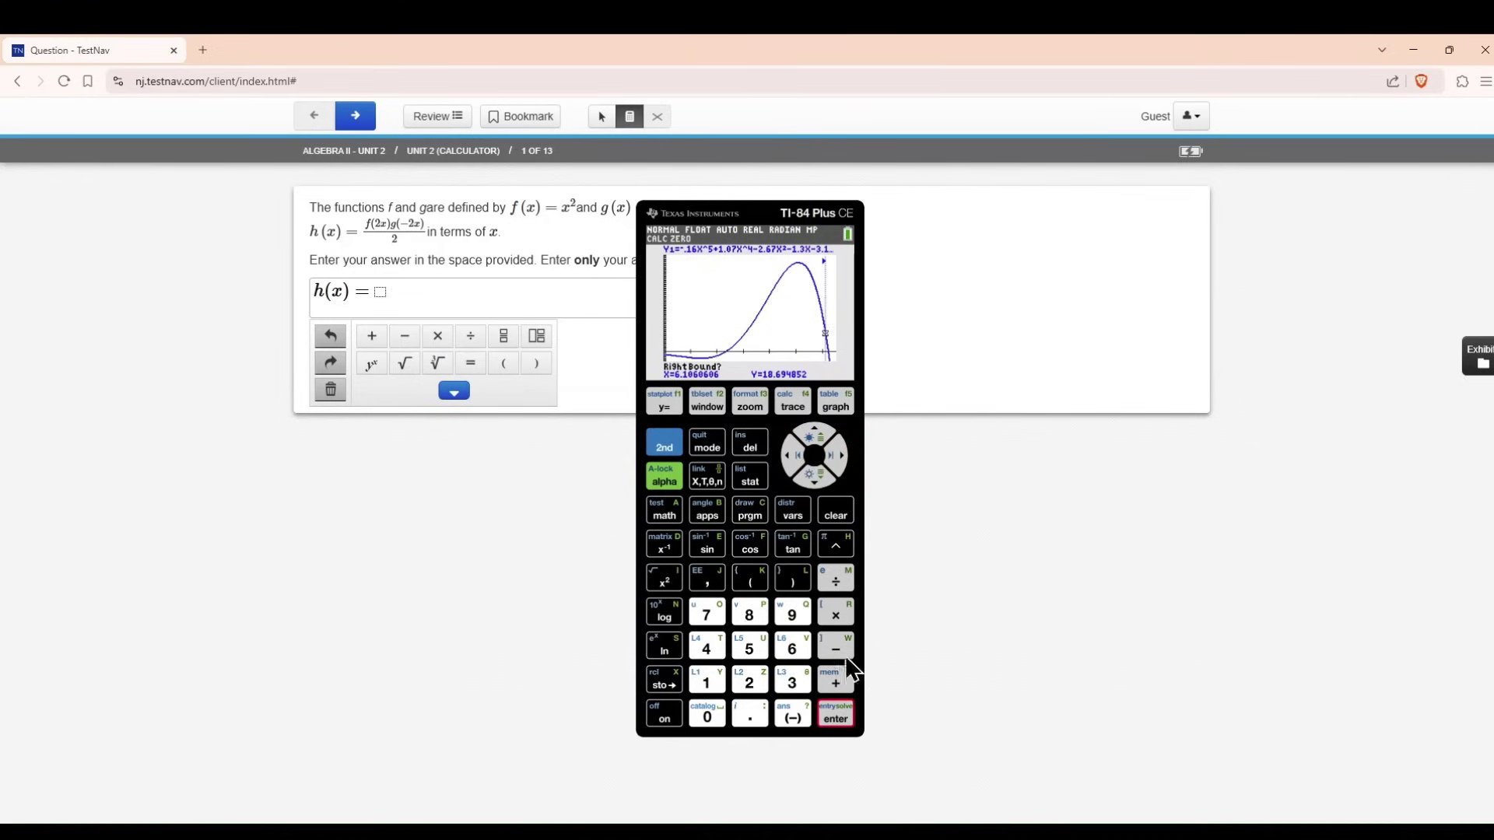
click(835, 454)
click(835, 454)
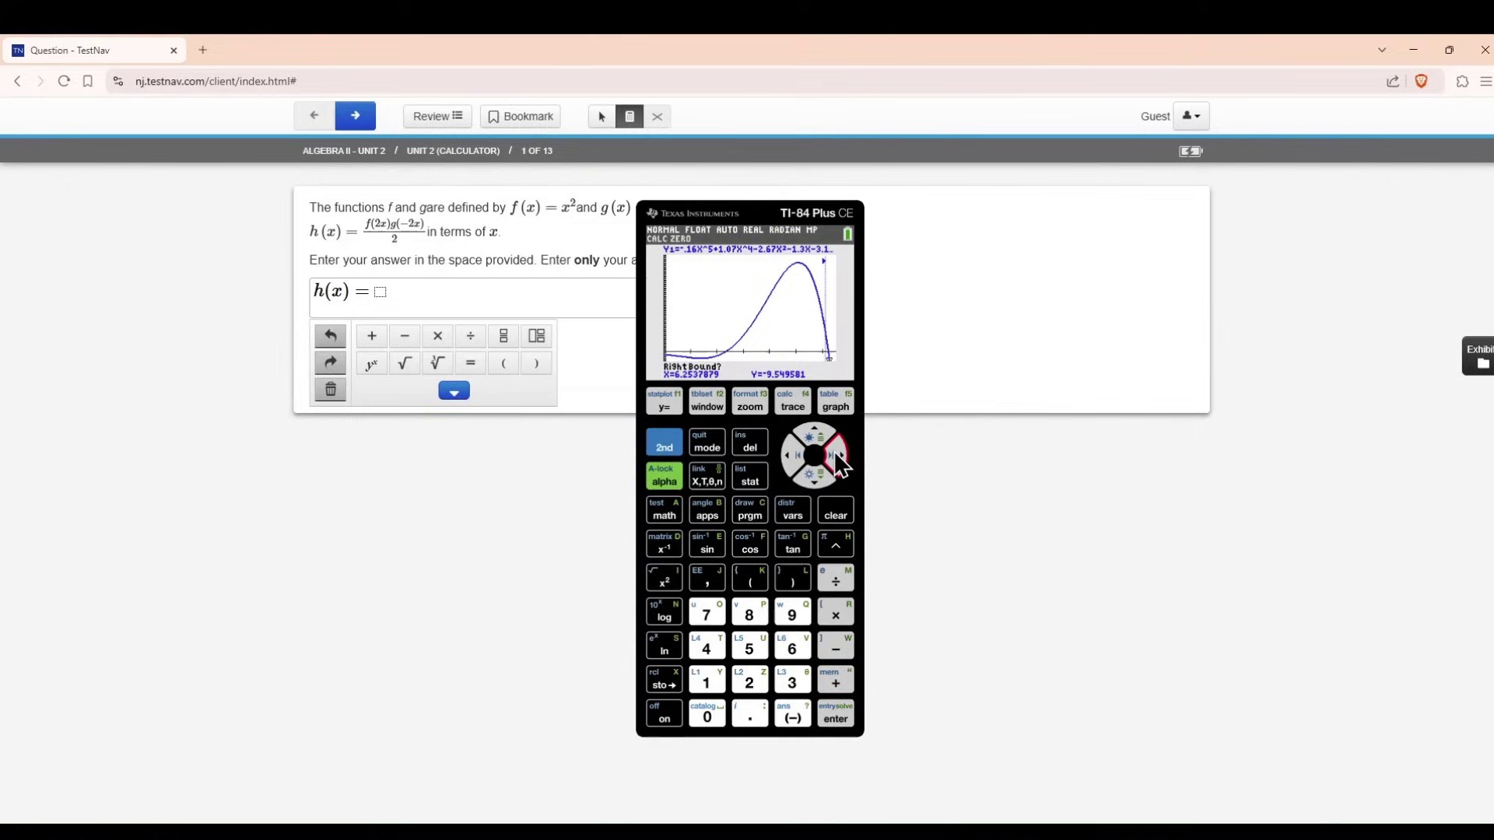
click(832, 714)
click(831, 716)
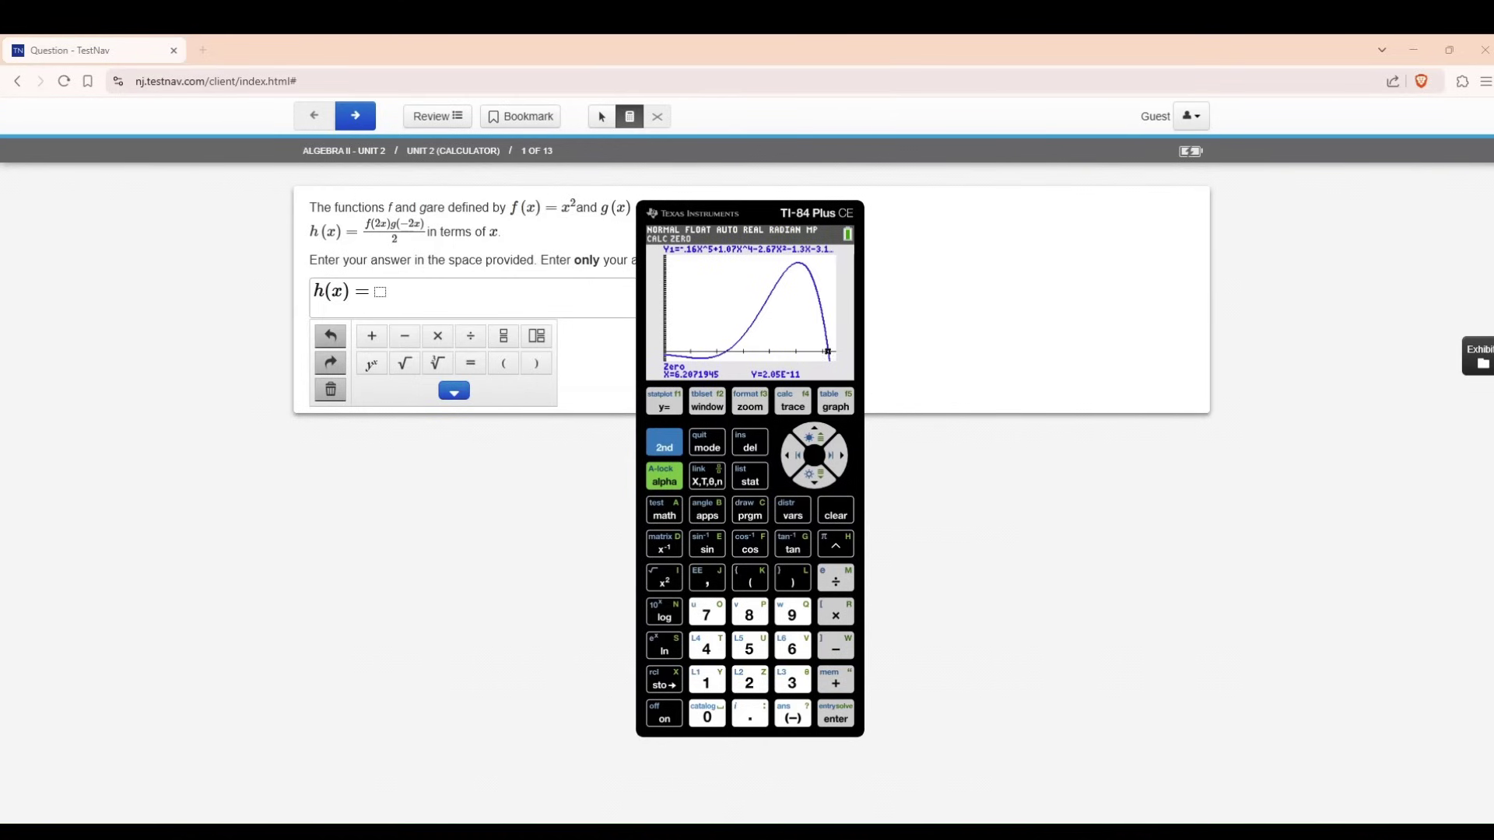
Set the window's Ymin to -50 and redraw the graph.
click(708, 408)
click(810, 476)
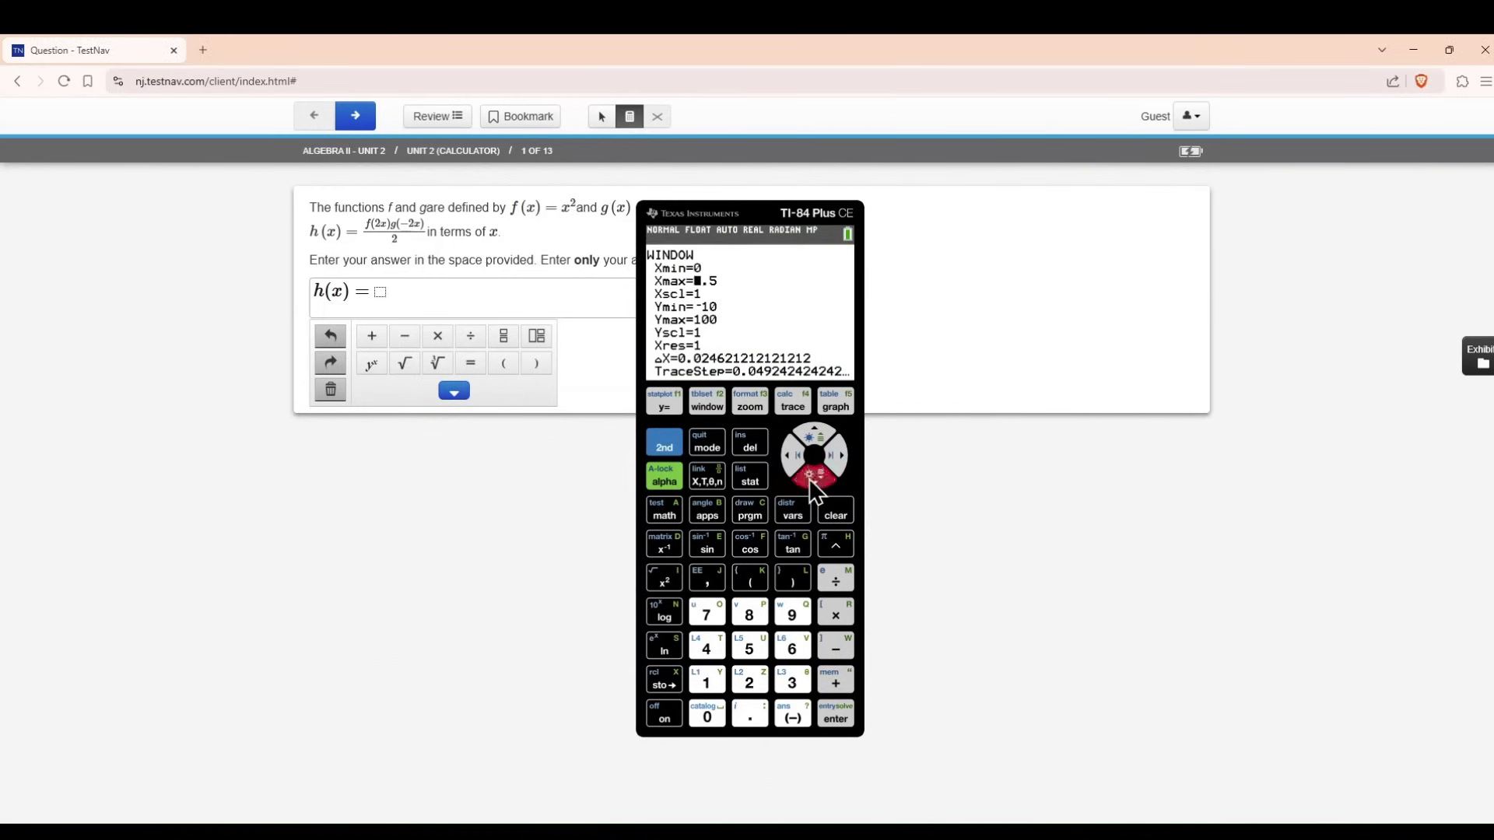
click(811, 476)
click(811, 476)
click(793, 715)
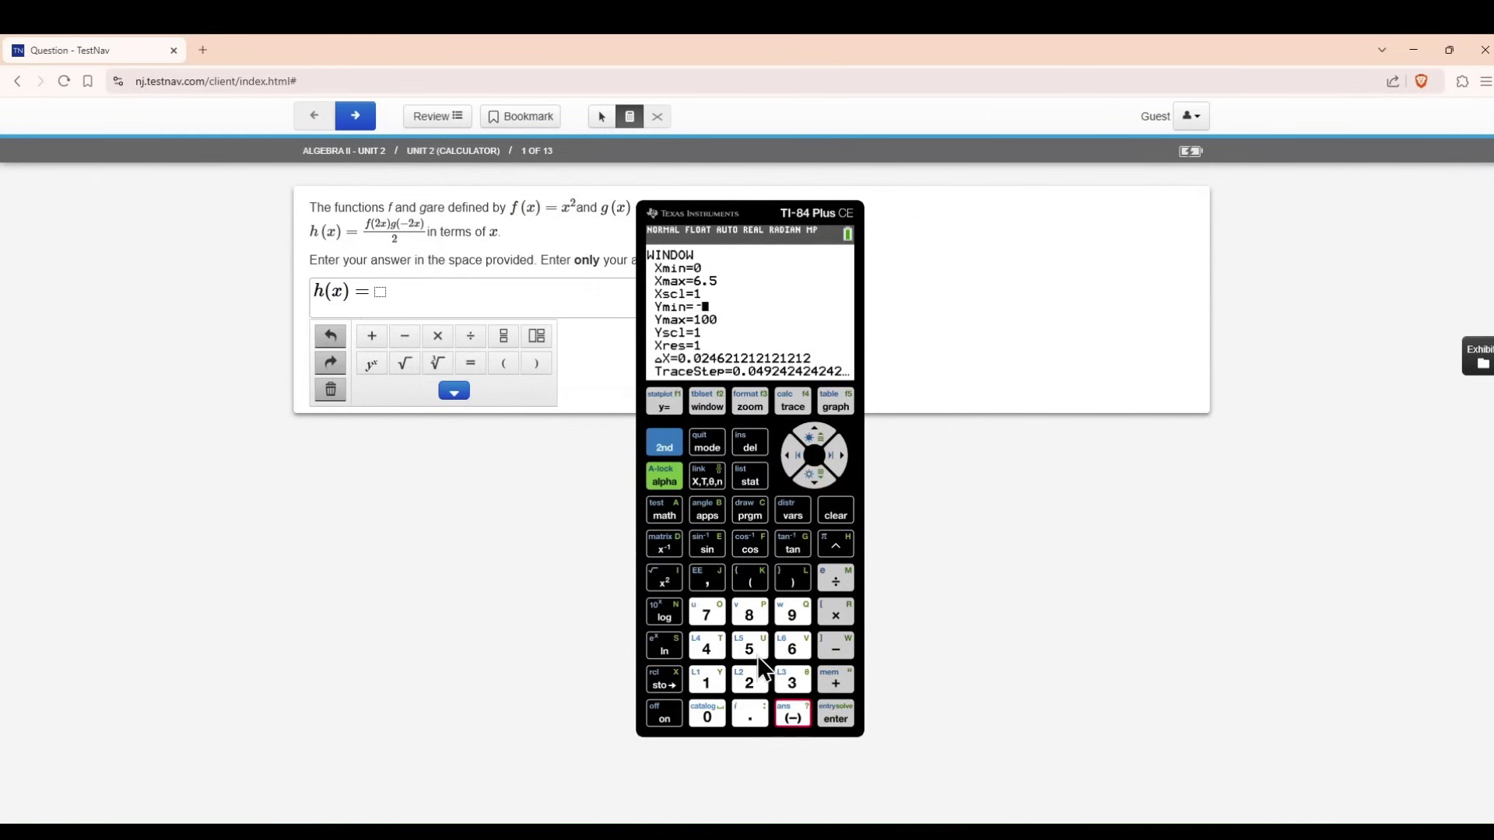
click(753, 653)
click(707, 711)
click(835, 404)
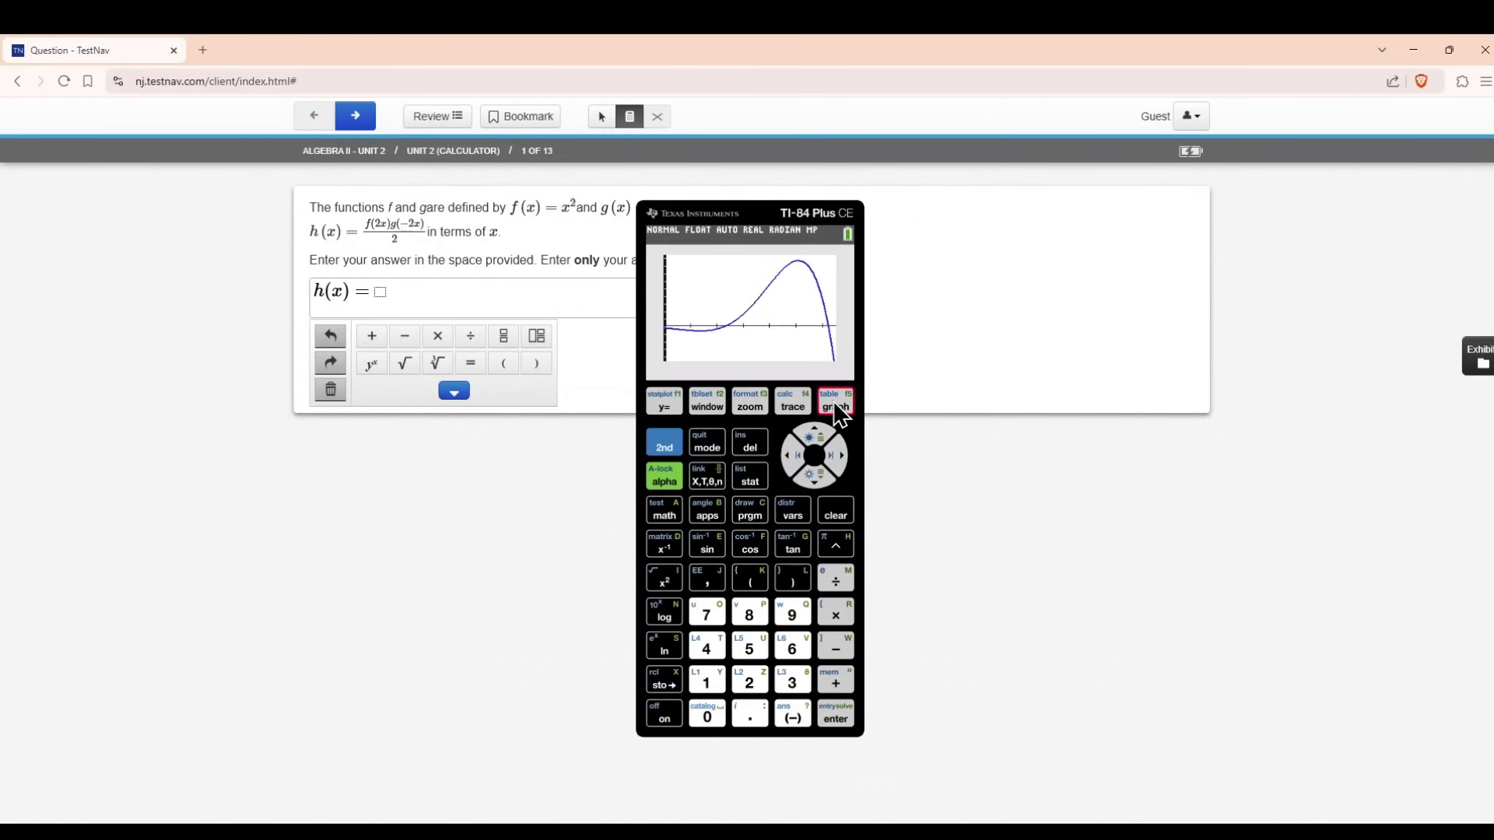
Set the window's Ymin to -100 and redraw the graph.
click(706, 403)
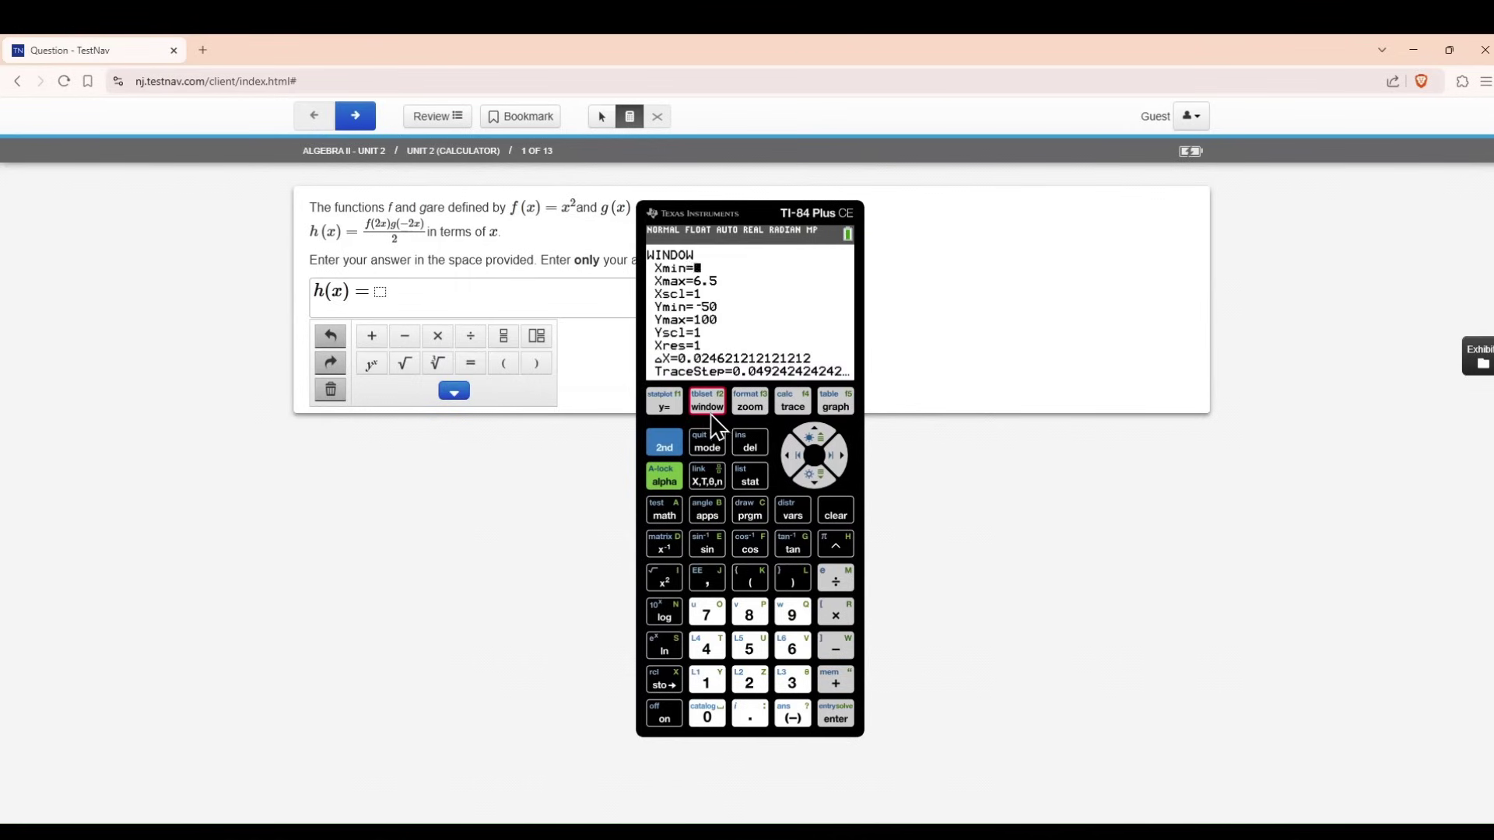
click(814, 474)
click(814, 475)
click(814, 475)
click(795, 712)
click(705, 680)
click(705, 705)
click(705, 706)
click(842, 411)
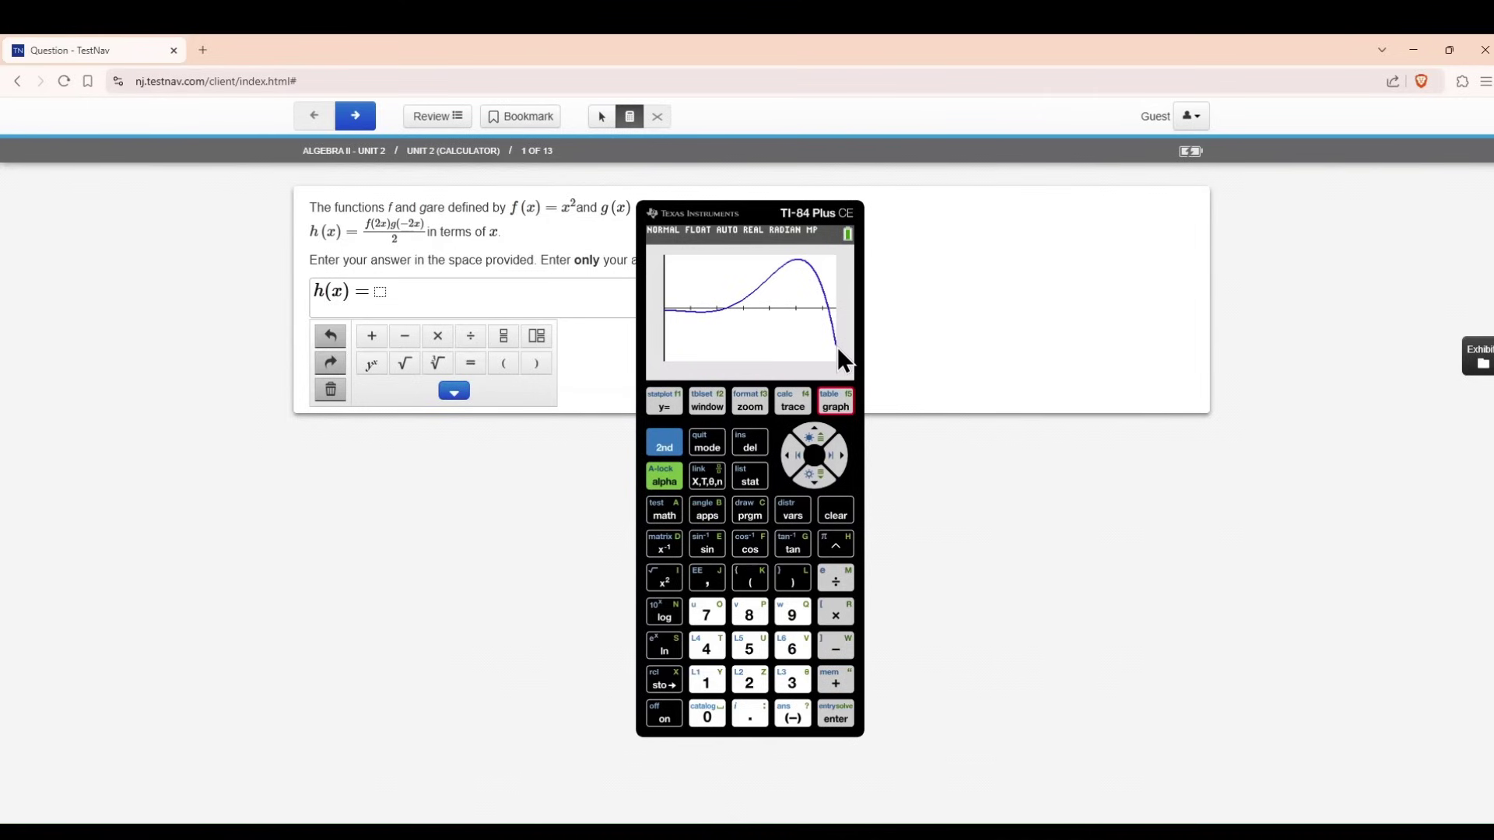
Move the free cursor to the curve's end at X=6.5 to read its height there.
click(802, 458)
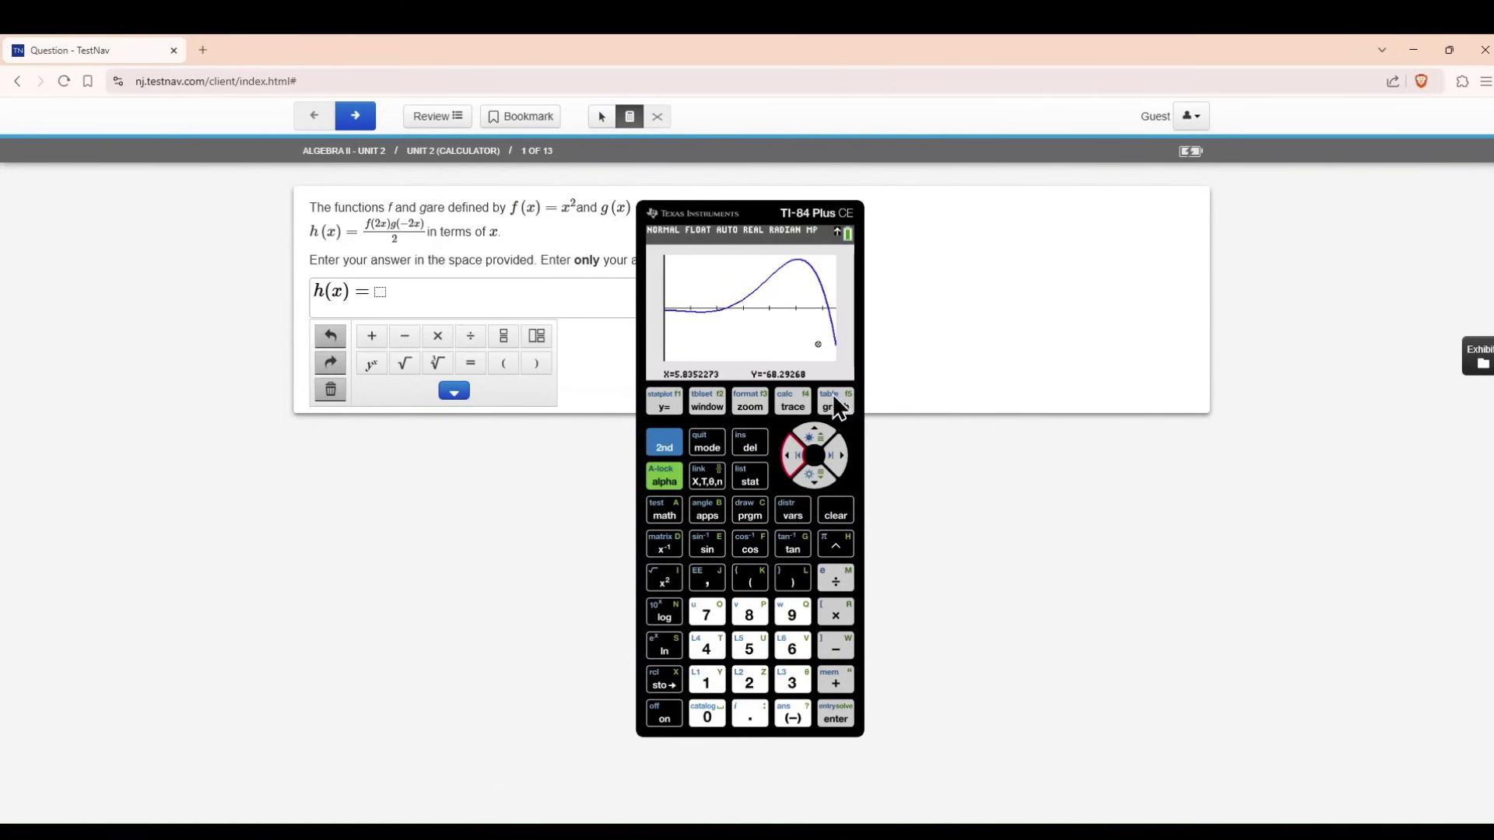
click(839, 460)
click(840, 458)
key(Left)
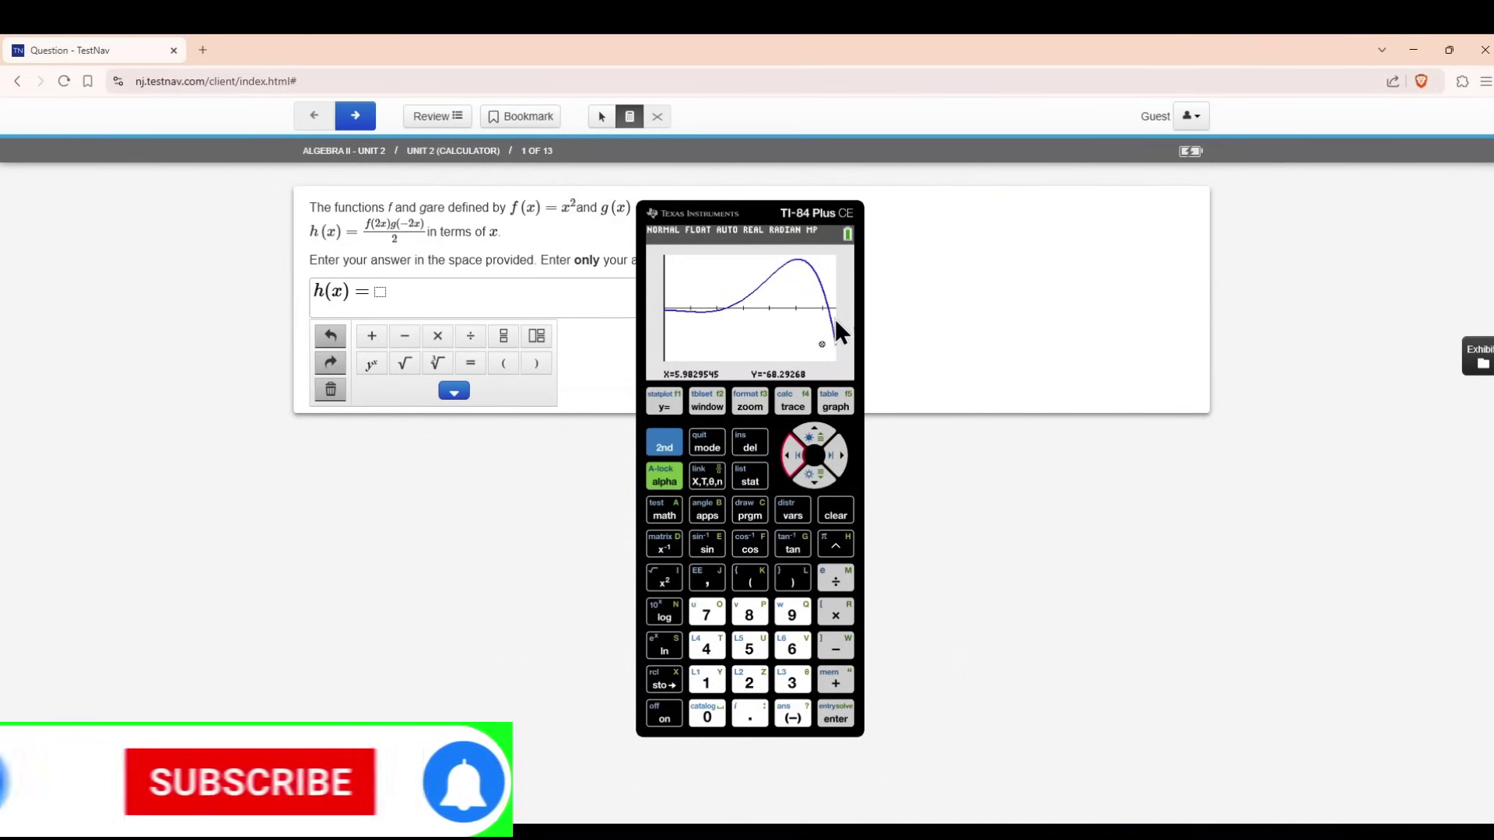
click(835, 456)
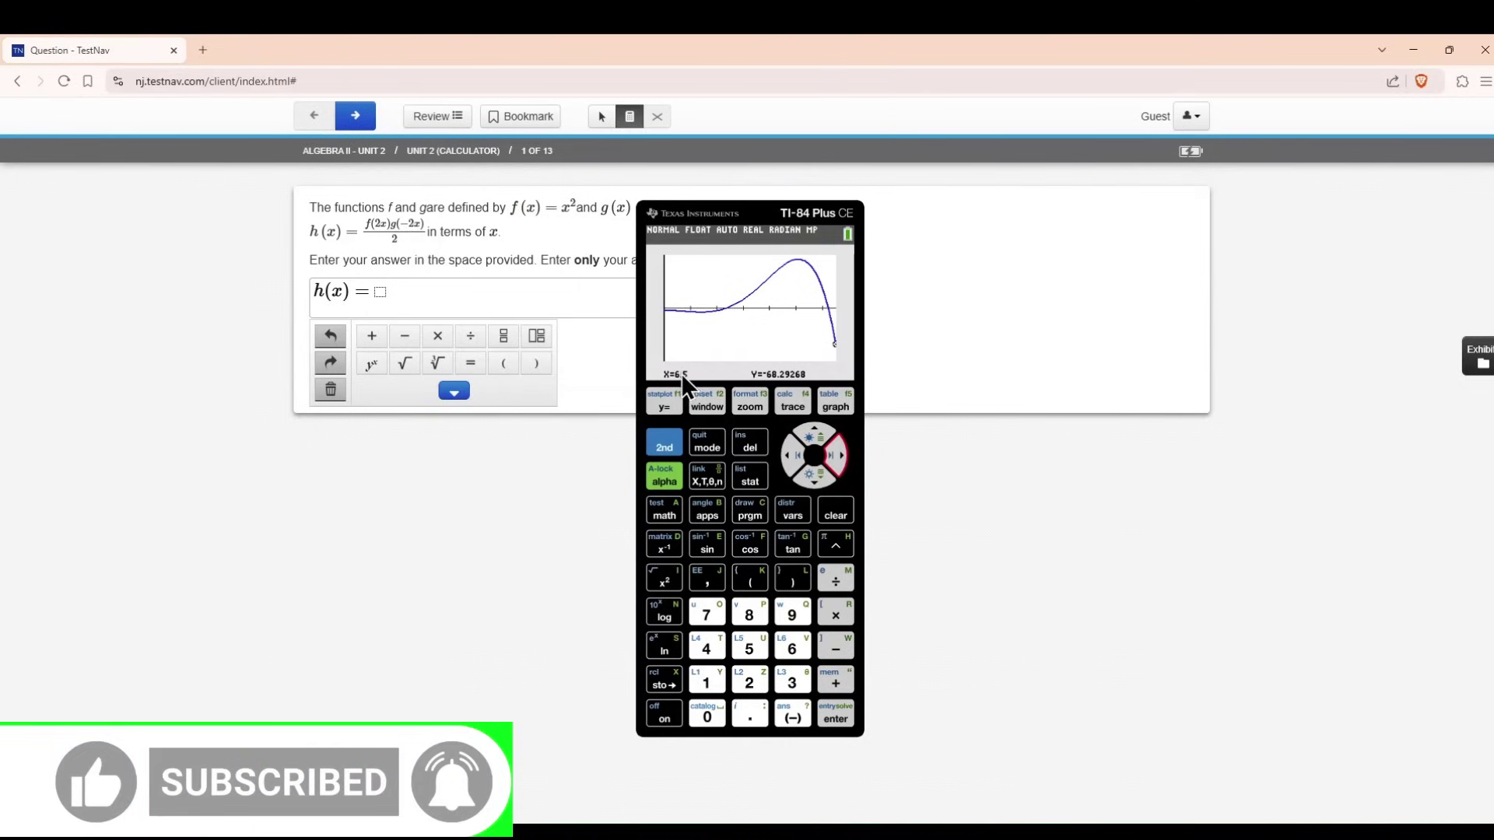